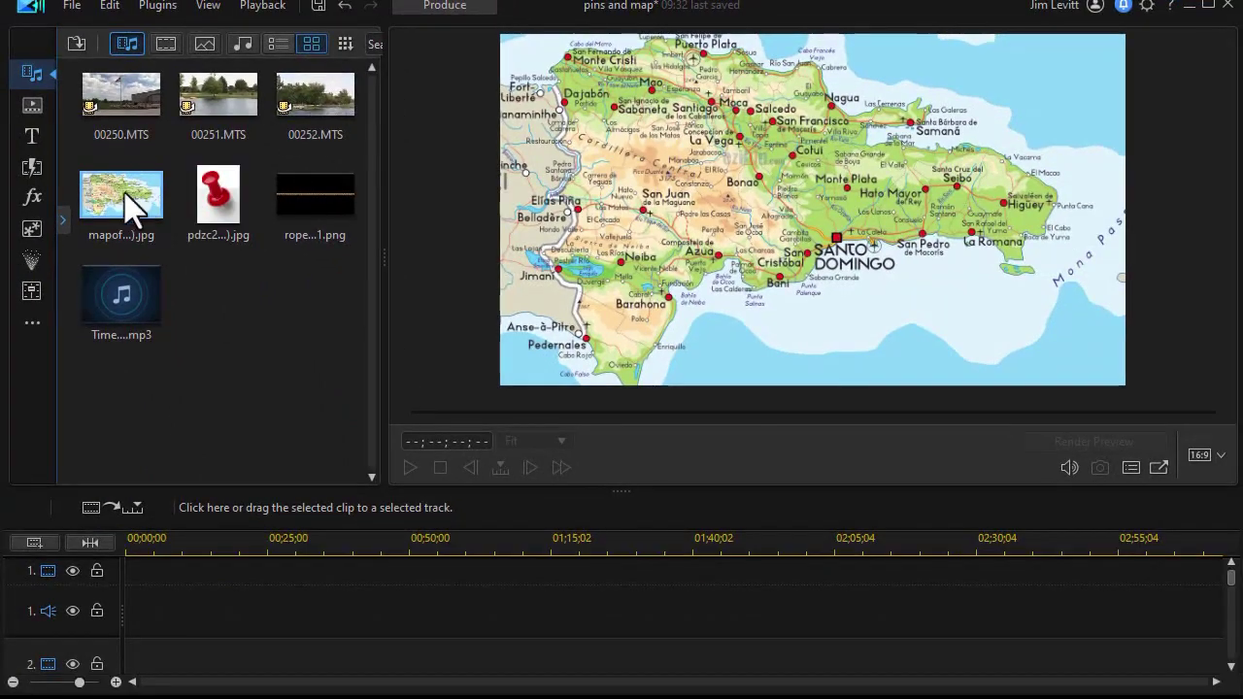
- Put the map image on video track 1 and set its duration to 00;01;04;00
{"action": "left_click_drag", "start_coordinate": [168, 518], "coordinate": [131, 571]}
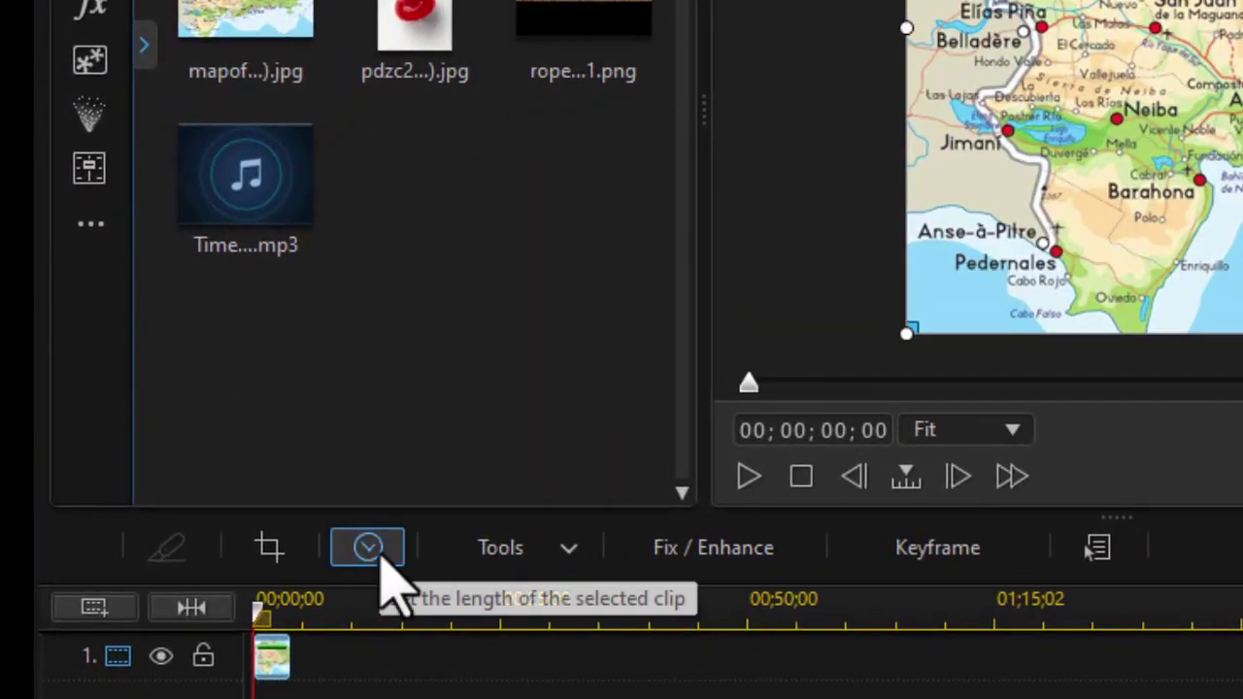
{"action": "left_click", "coordinate": [369, 549]}
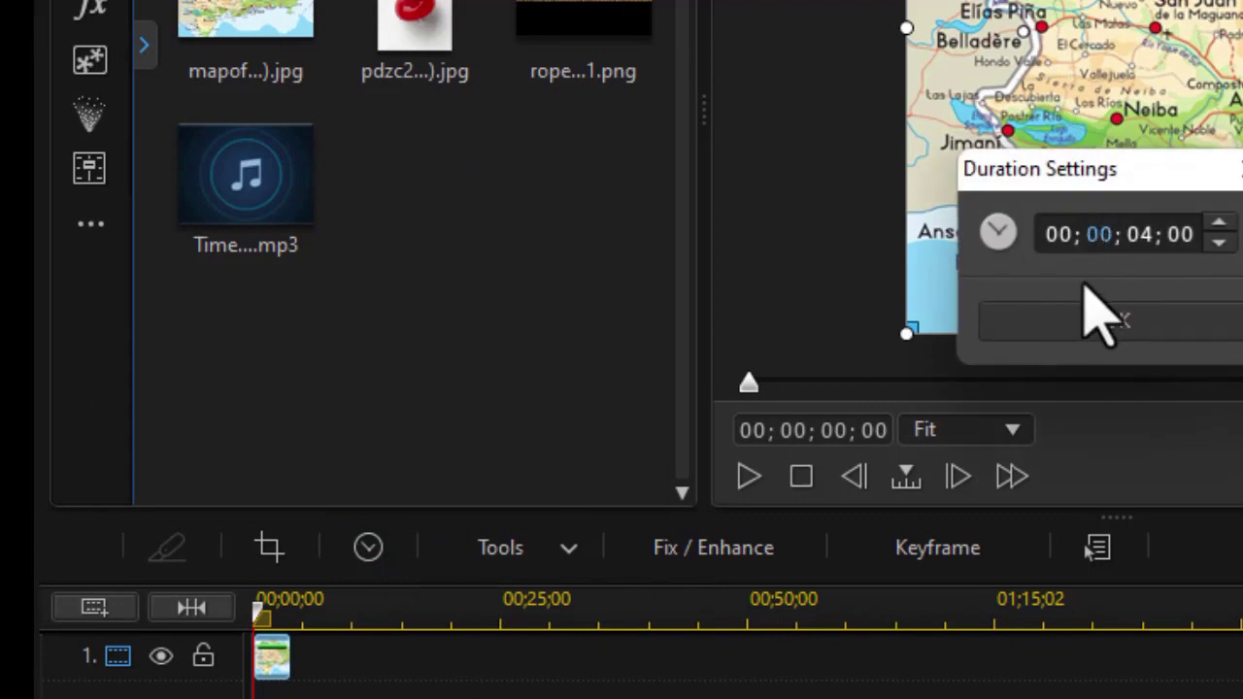
{"action": "left_click", "coordinate": [1179, 325]}
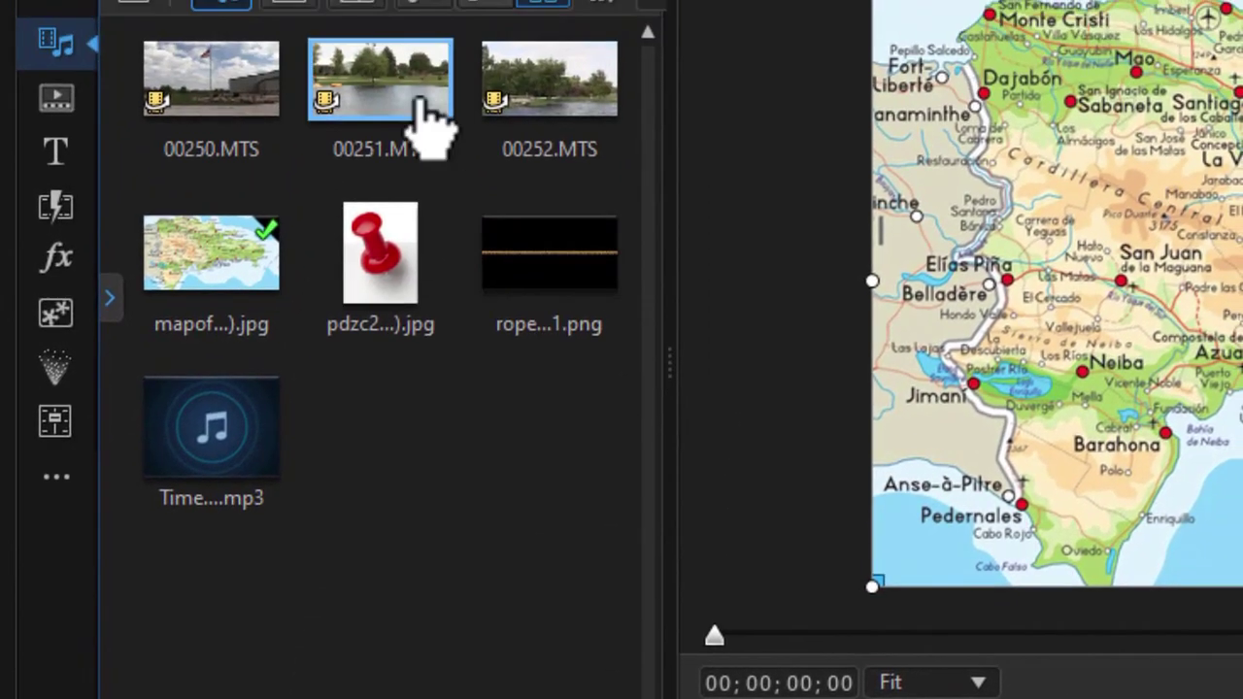
- Place 00250.MTS on track 2, delete its detached audio and trim it at 1:04
{"action": "left_click", "coordinate": [202, 116]}
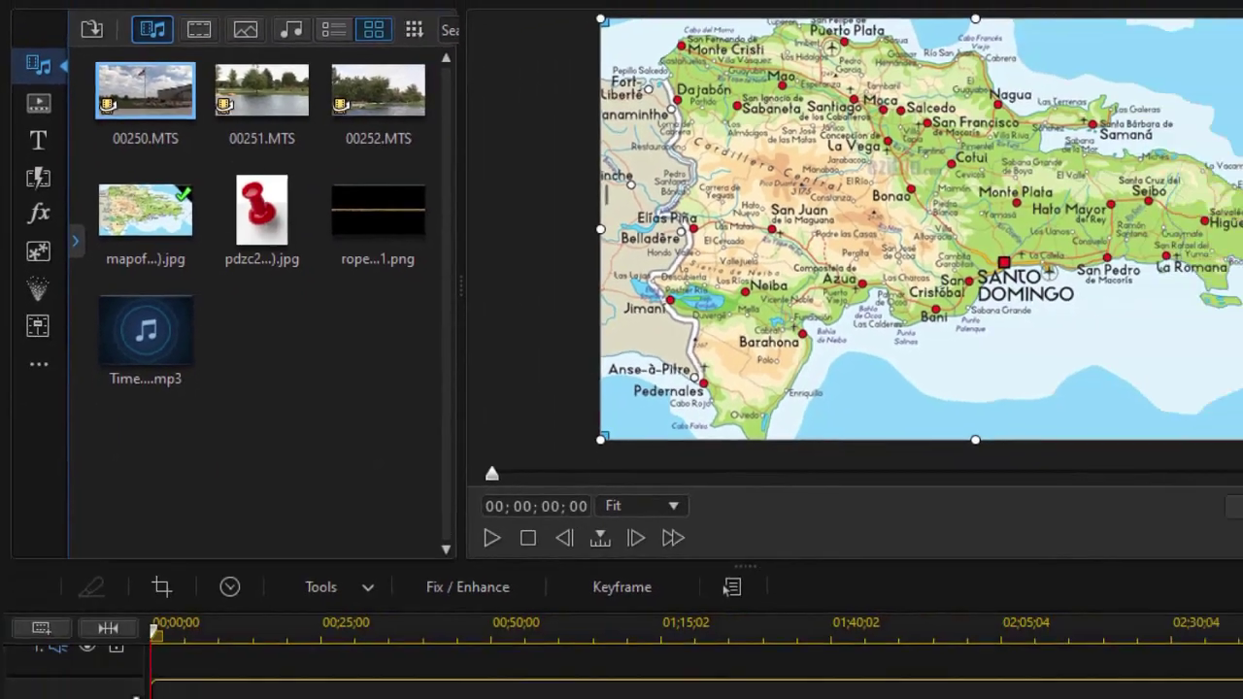
{"action": "left_click_drag", "start_coordinate": [208, 80], "coordinate": [125, 622]}
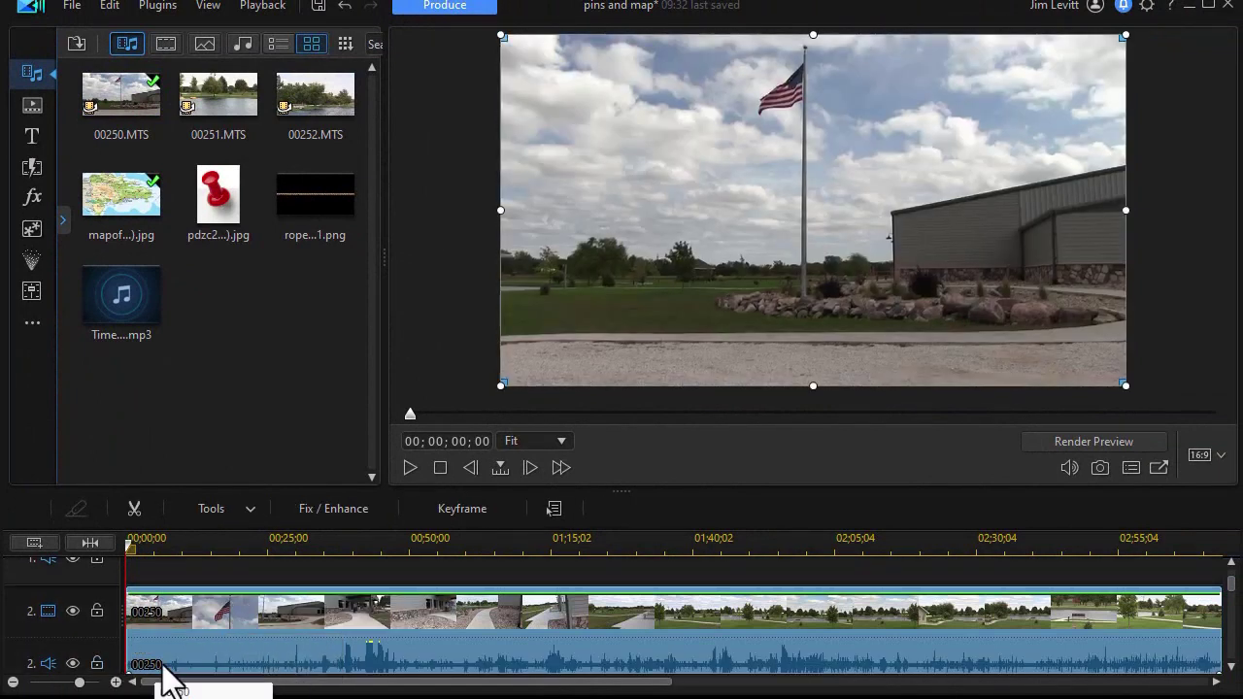
{"action": "right_click", "coordinate": [237, 614]}
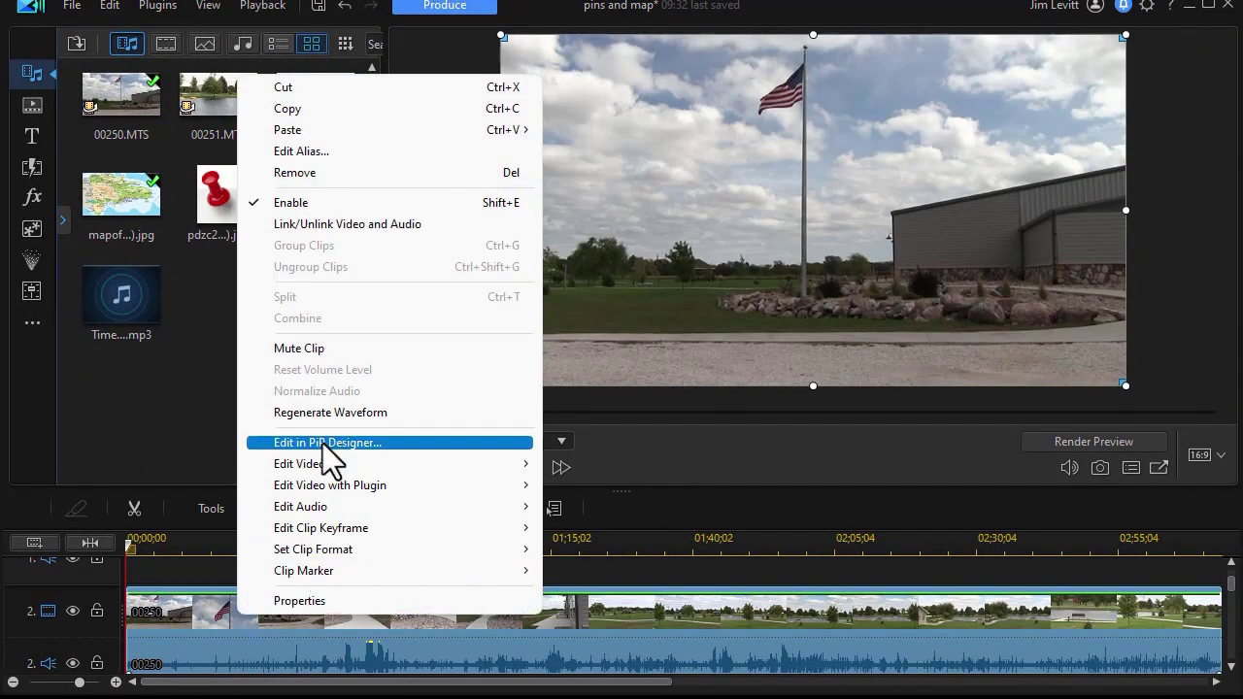
{"action": "left_click", "coordinate": [353, 225]}
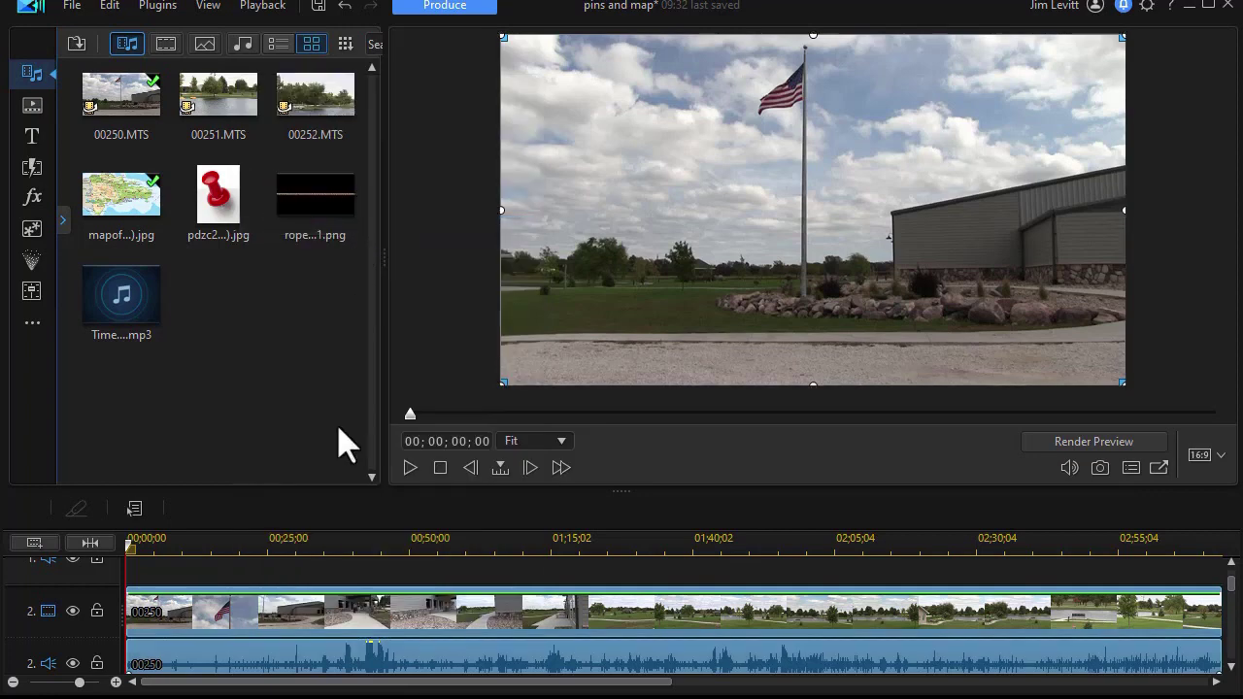
{"action": "scroll", "coordinate": [291, 652], "scroll_direction": "down", "scroll_amount": 1}
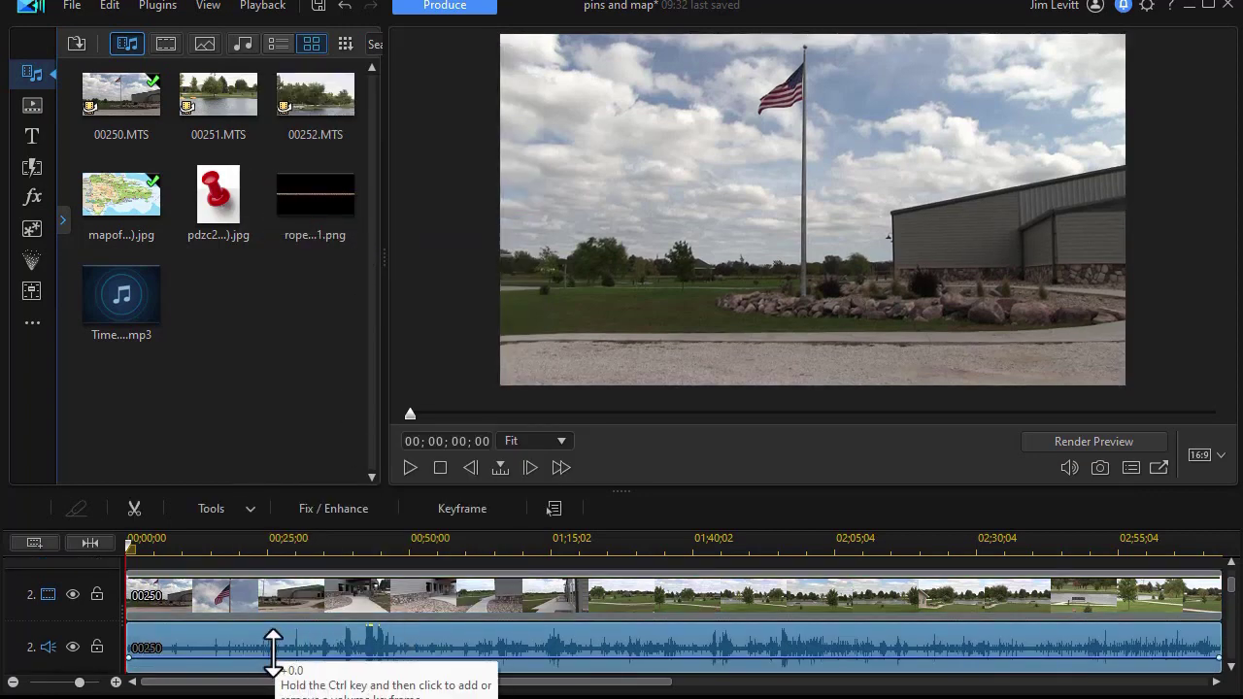
{"action": "key", "text": "Delete"}
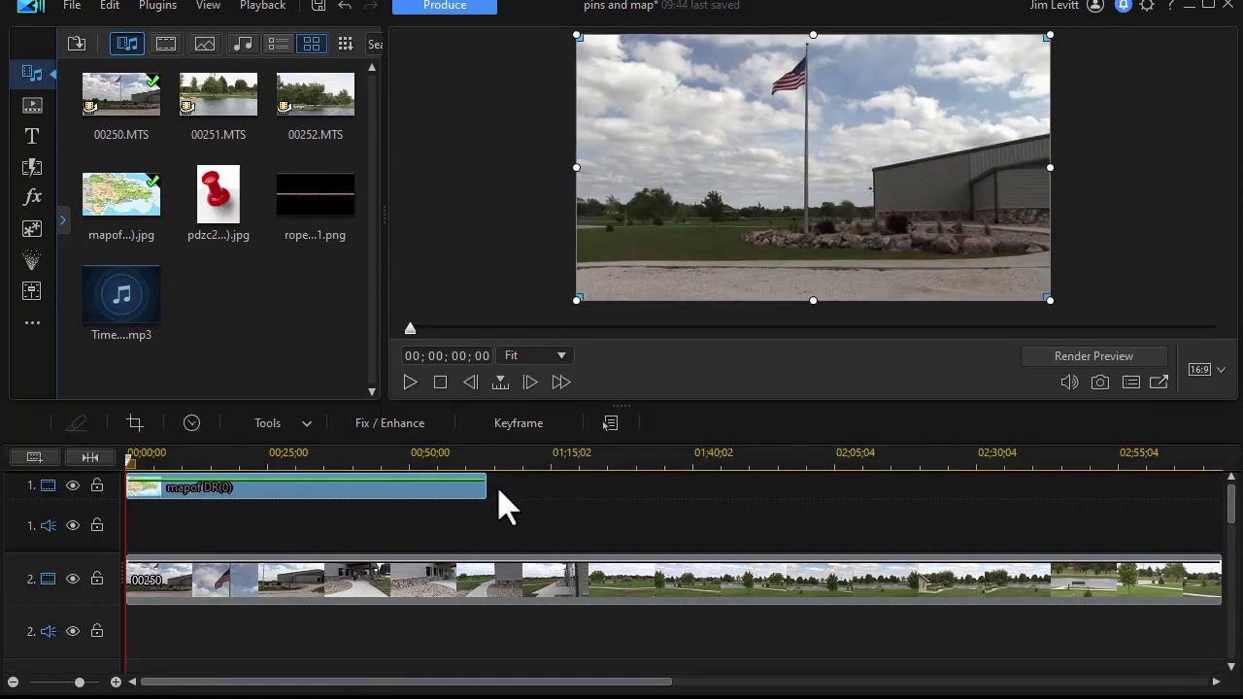
{"action": "left_click", "coordinate": [516, 505]}
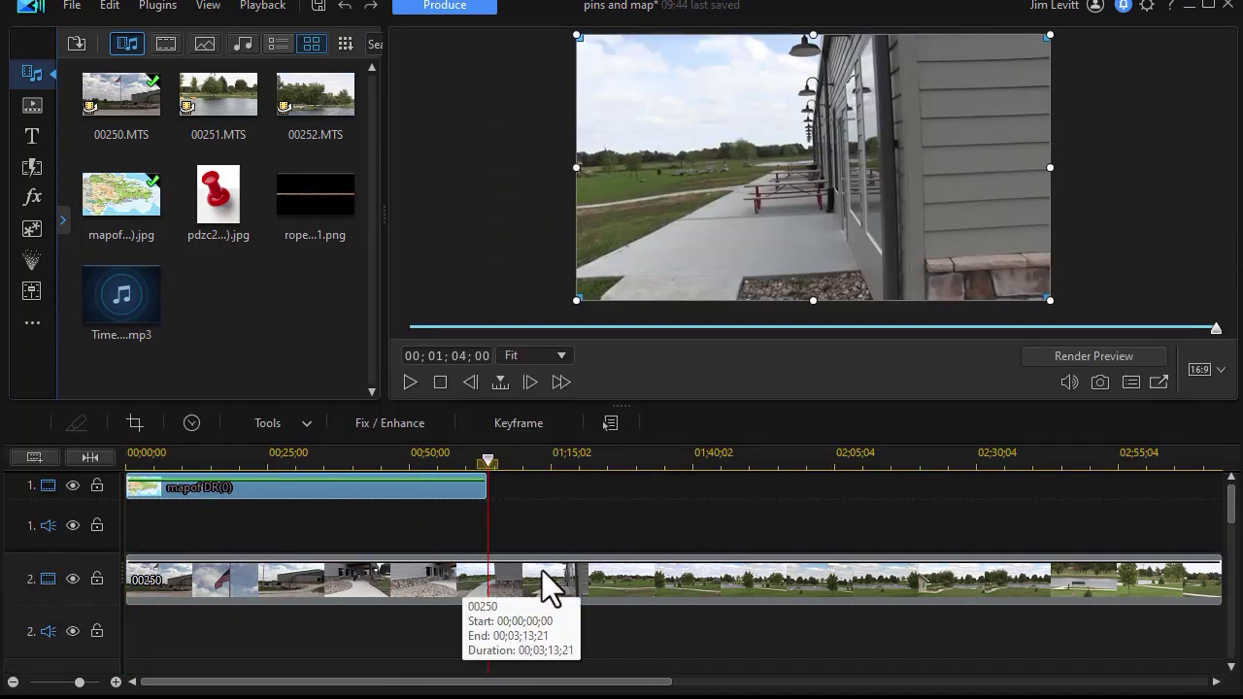
{"action": "left_click", "coordinate": [541, 571]}
{"action": "key", "text": "ctrl+t"}
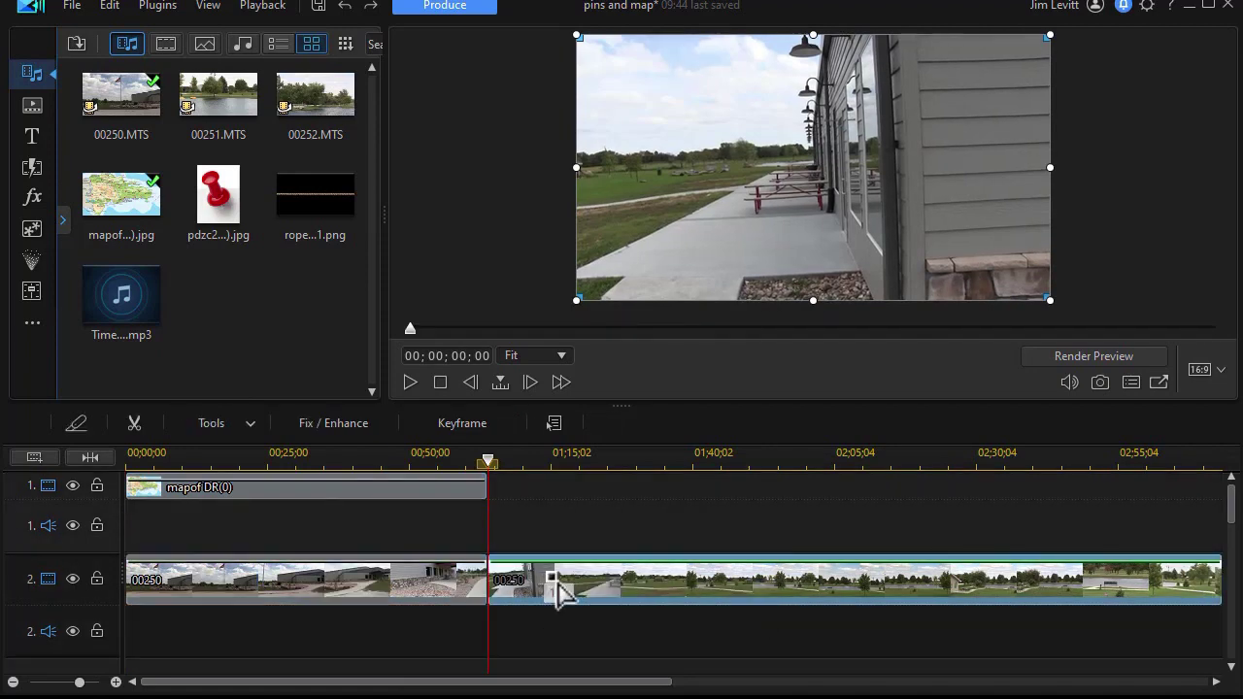
{"action": "key", "text": "Delete"}
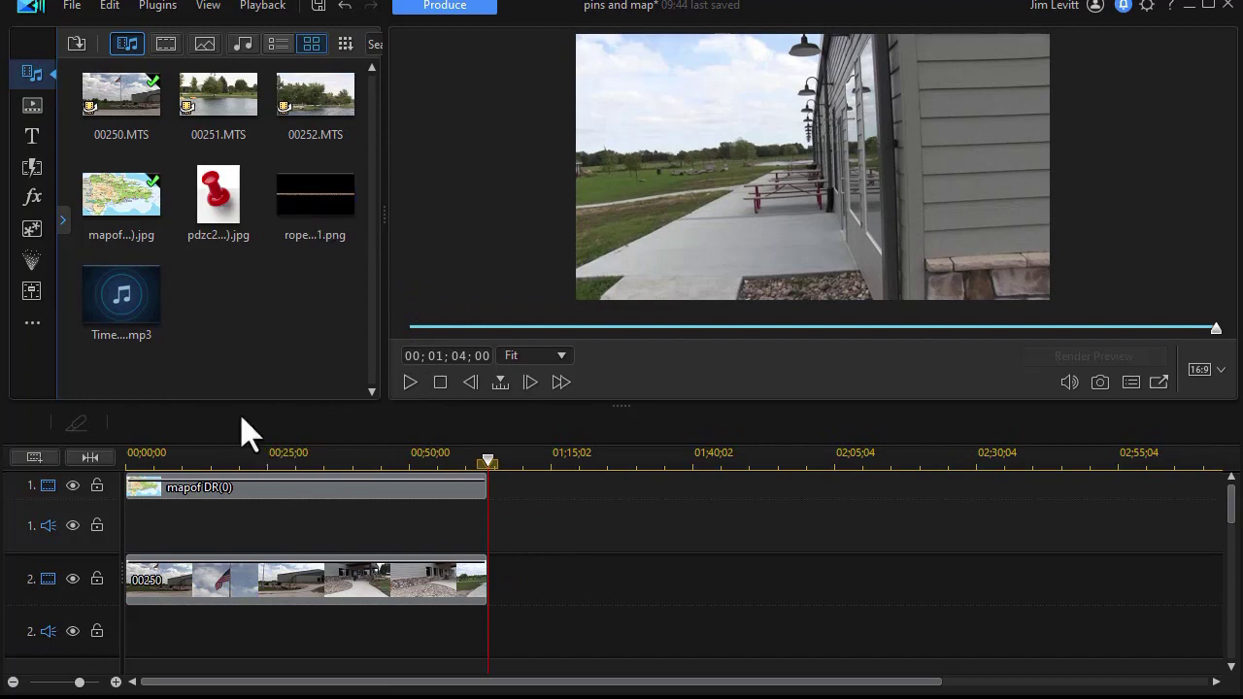
- Add 00251.MTS on track 3, delete its audio, trim it at 1:04, then drag in another clip
{"action": "left_click_drag", "start_coordinate": [225, 109], "coordinate": [126, 571]}
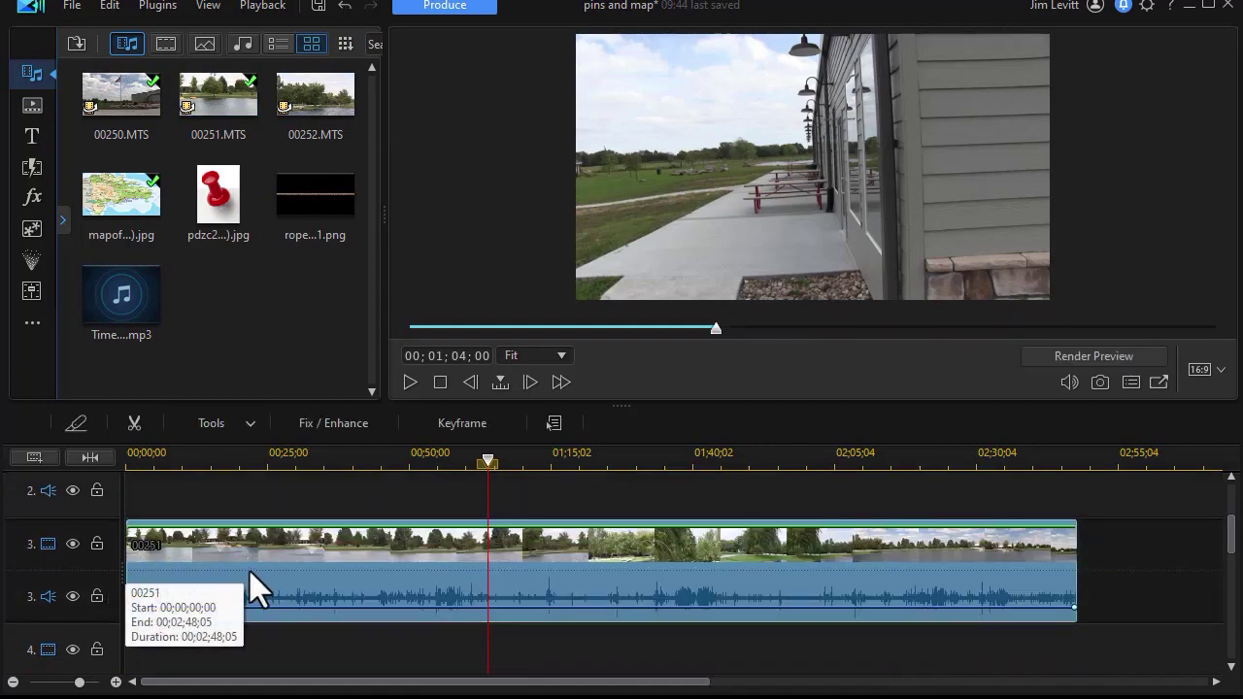
{"action": "right_click", "coordinate": [312, 550]}
{"action": "left_click", "coordinate": [379, 162]}
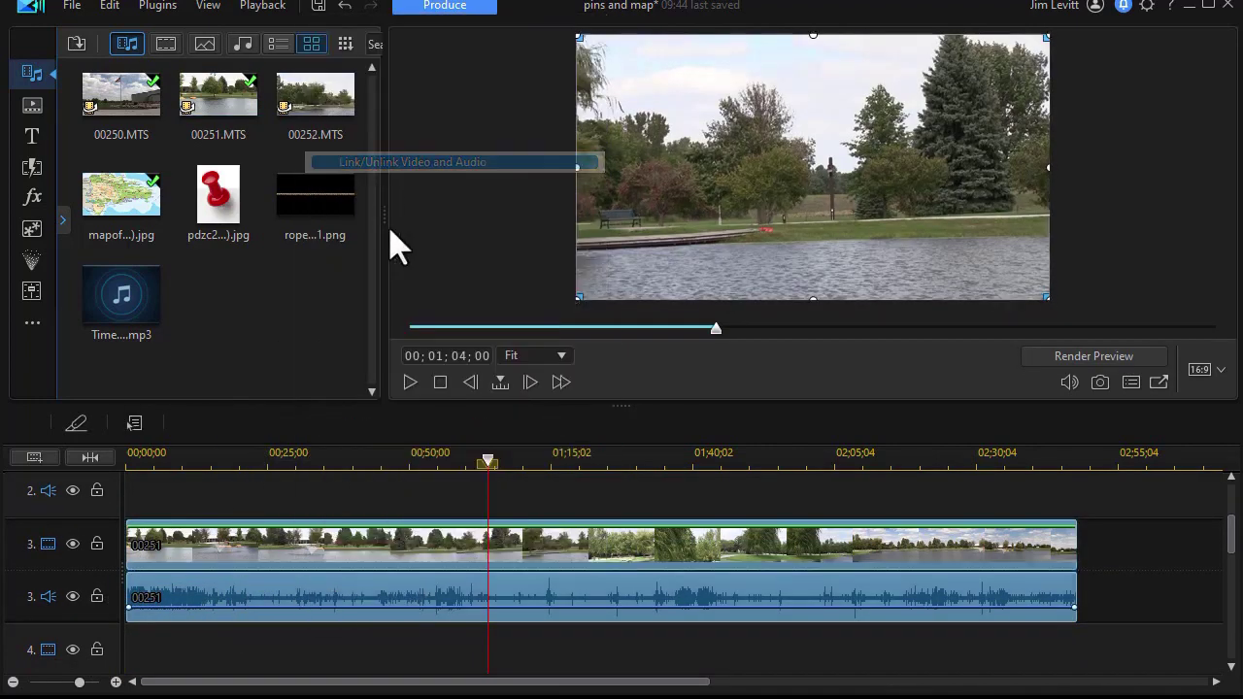
{"action": "left_click", "coordinate": [324, 587]}
{"action": "key", "text": "Delete"}
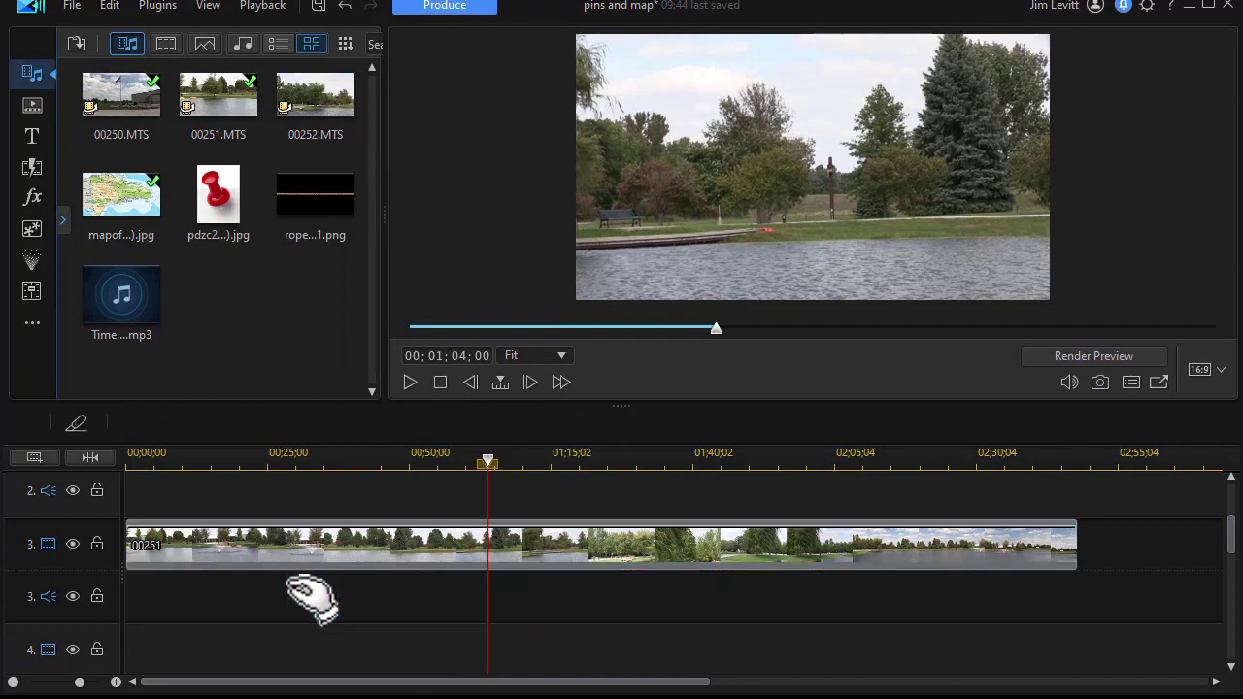
{"action": "key", "text": "ctrl+t"}
{"action": "left_click", "coordinate": [621, 559]}
{"action": "key", "text": "Delete"}
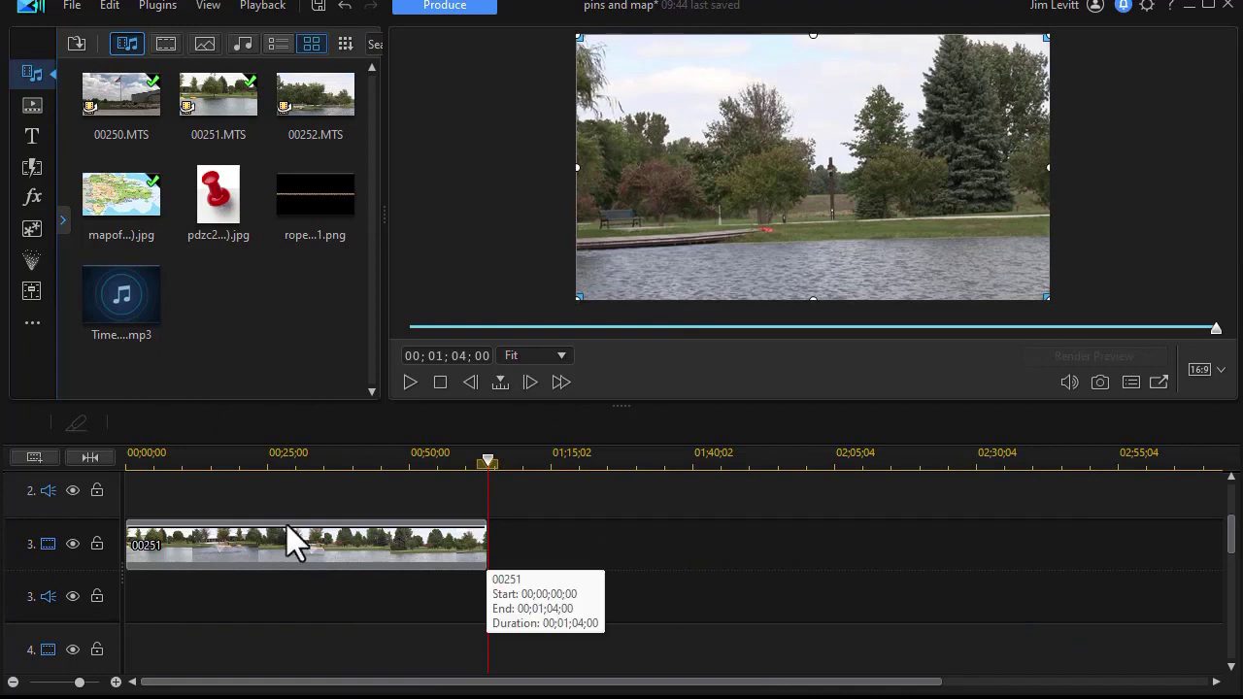
{"action": "left_click_drag", "start_coordinate": [330, 108], "coordinate": [106, 647]}
{"action": "left_click_drag", "start_coordinate": [1229, 563], "coordinate": [1220, 522]}
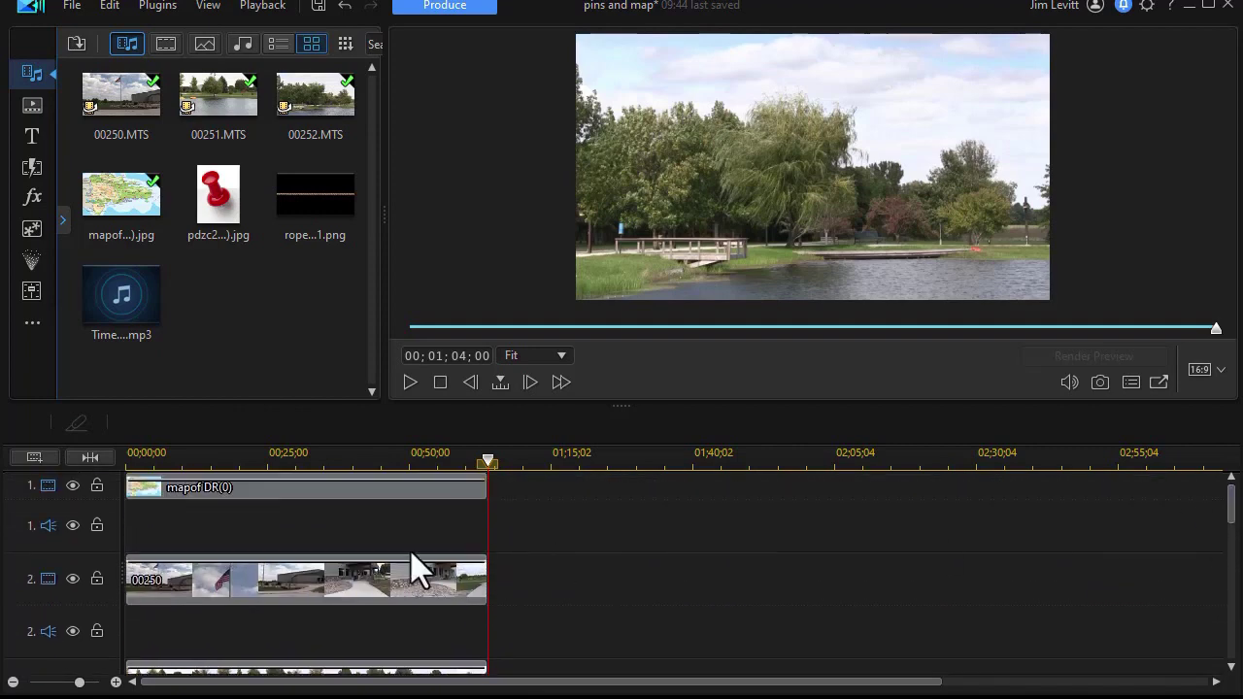
- Reposition the small 00250 inset up and to the right near Samaná
{"action": "left_click", "coordinate": [305, 583]}
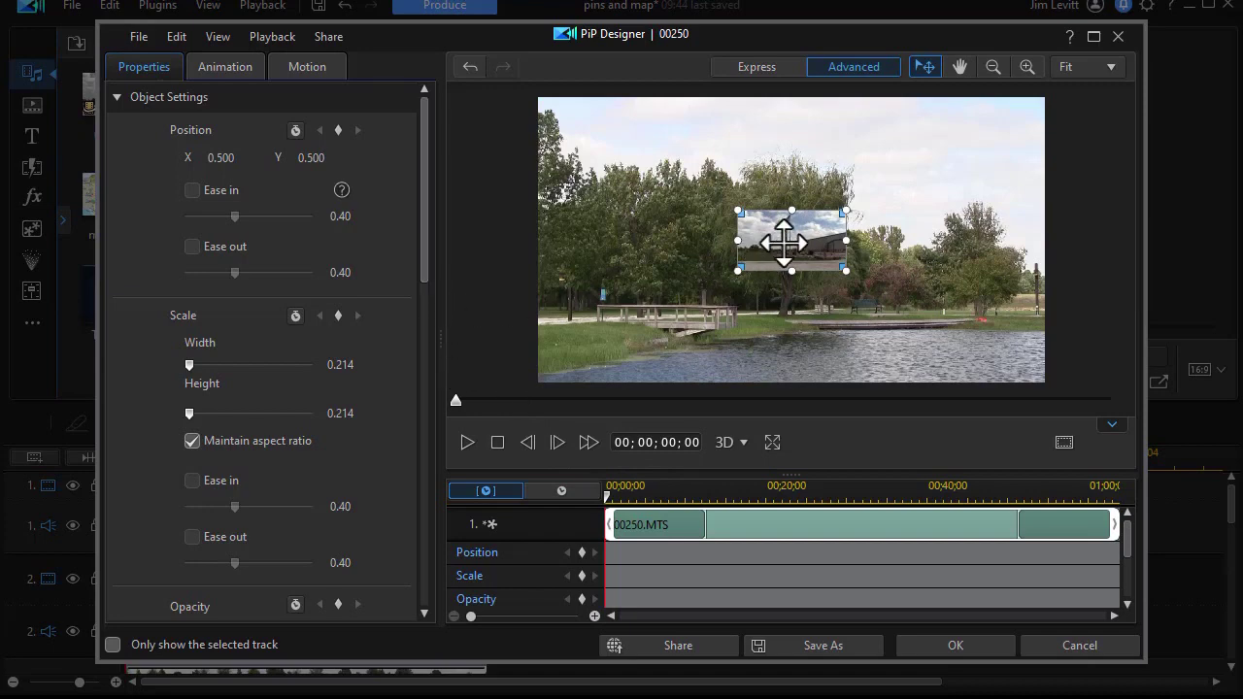
{"action": "left_click_drag", "start_coordinate": [784, 241], "coordinate": [887, 213]}
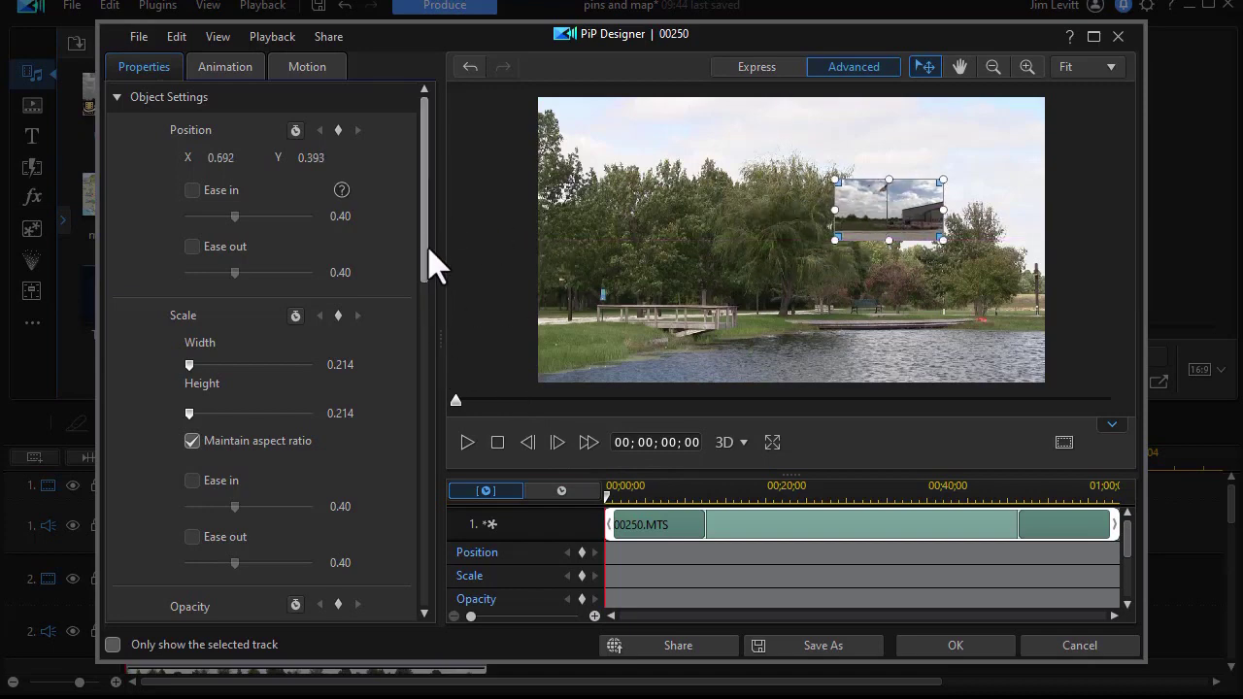
{"action": "left_click_drag", "start_coordinate": [425, 249], "coordinate": [419, 220]}
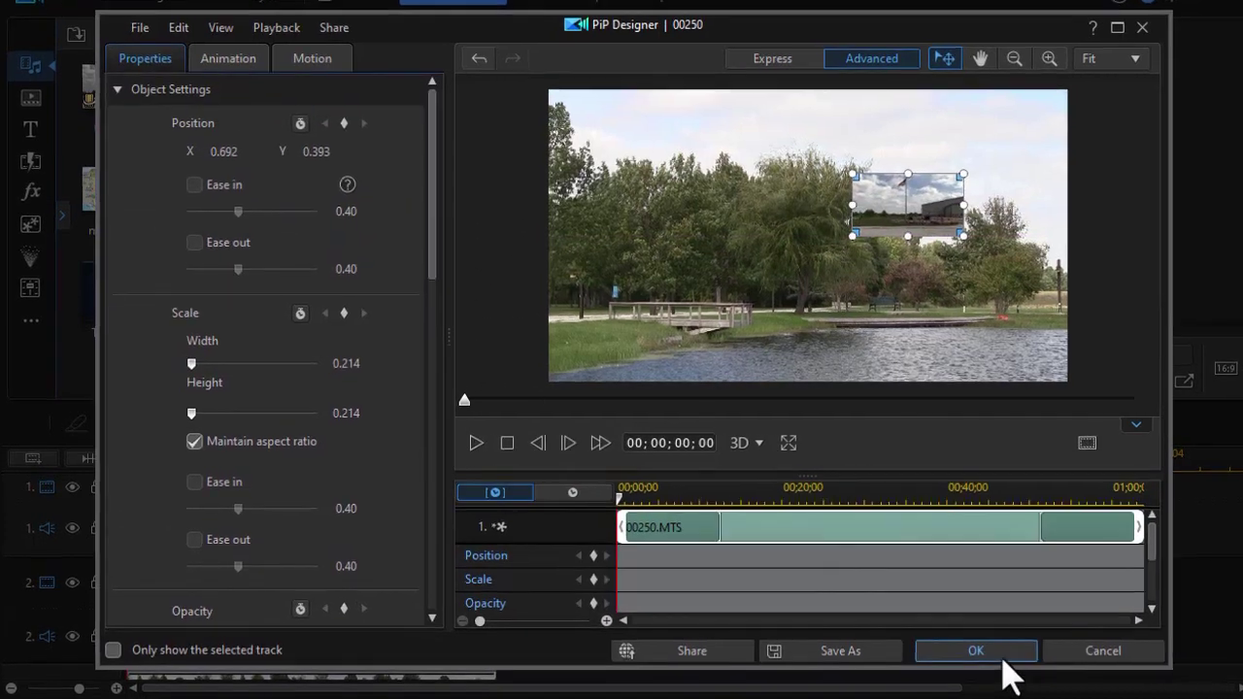
{"action": "left_click", "coordinate": [956, 645]}
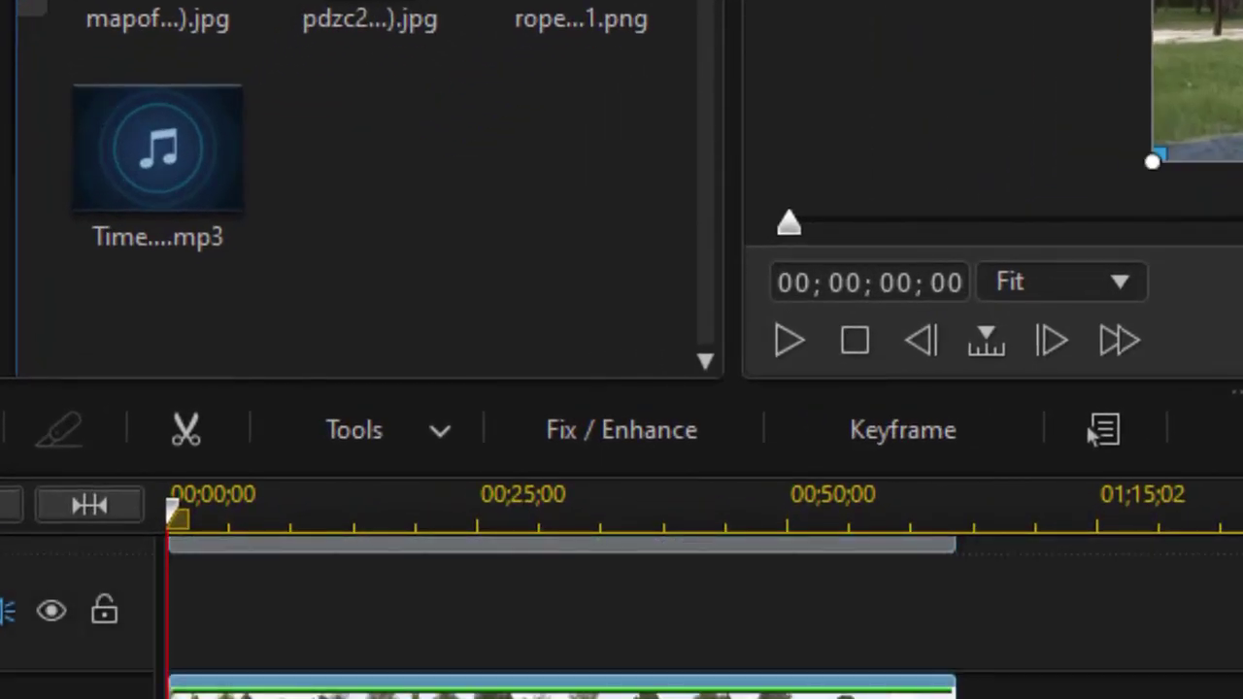
- Scale the next park video to width 0.214 and move it northwest near Monte Cristi
{"action": "left_click", "coordinate": [1092, 435]}
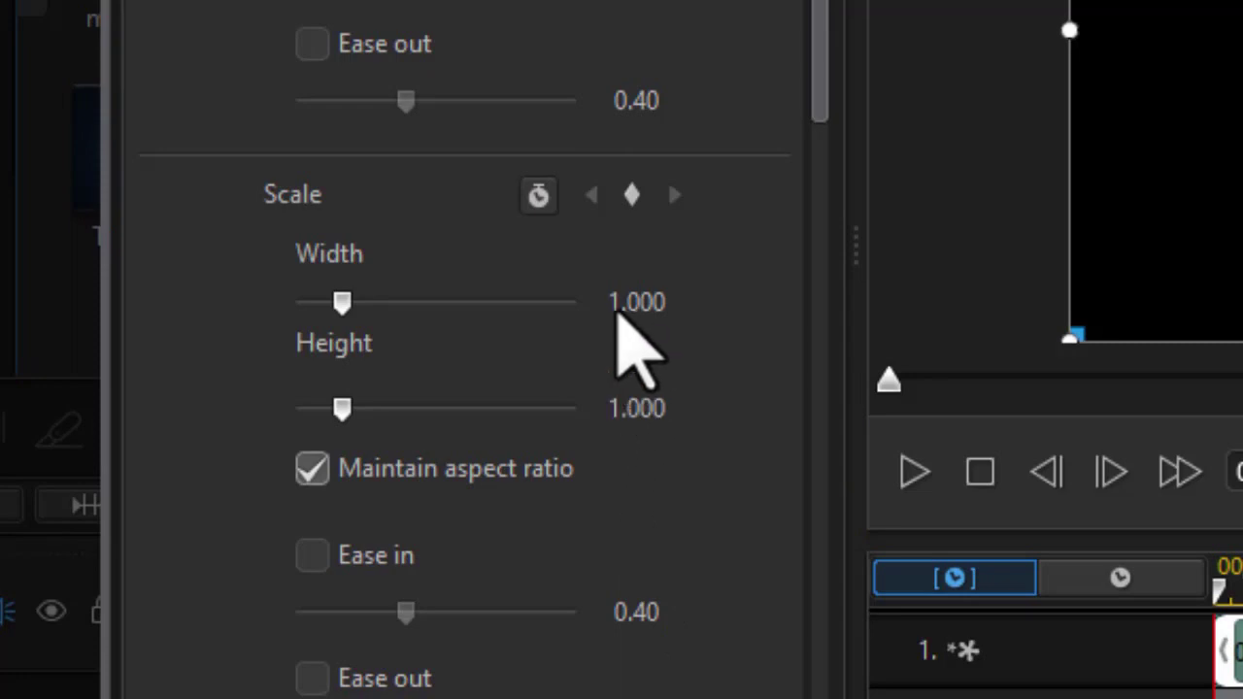
{"action": "left_click", "coordinate": [613, 304]}
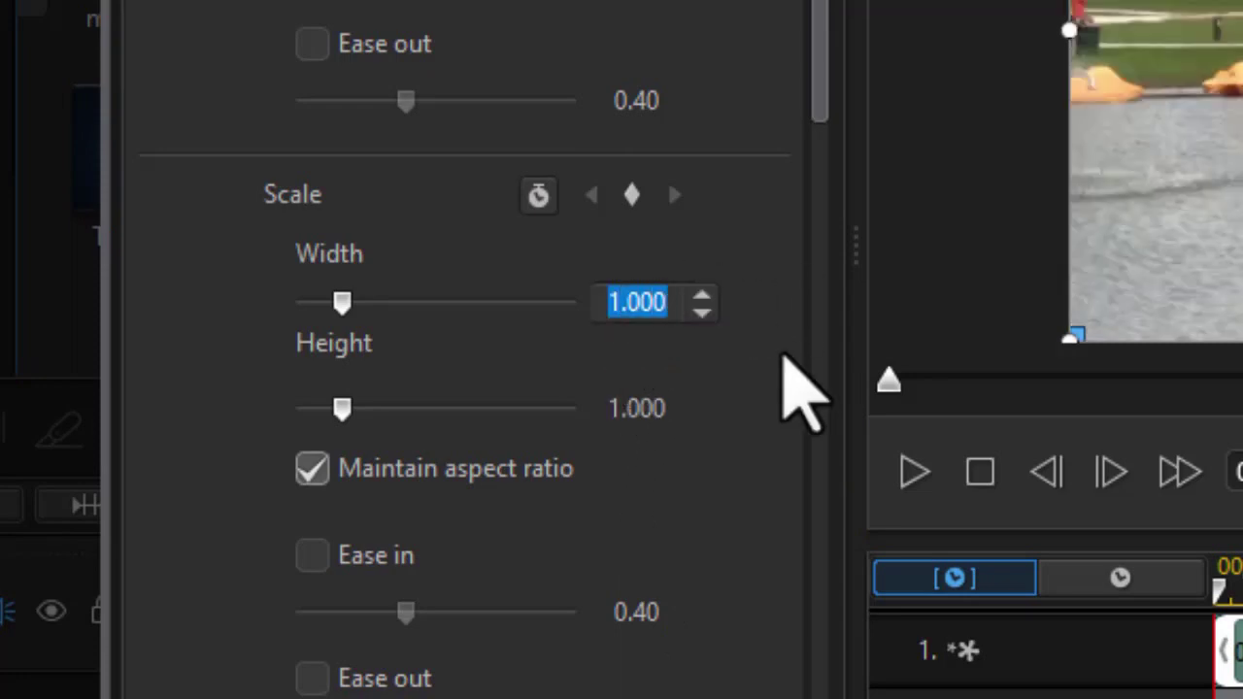
{"action": "type", "text": "0.214"}
{"action": "key", "text": "Return"}
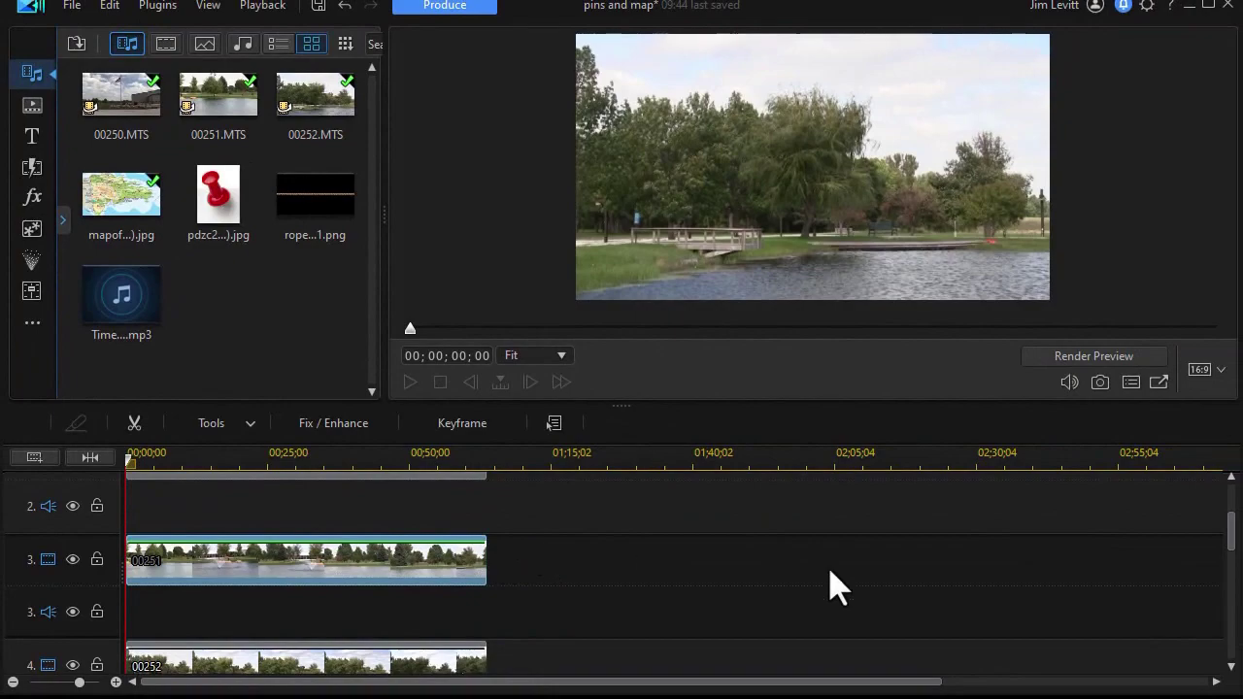
{"action": "left_click_drag", "start_coordinate": [1226, 552], "coordinate": [1229, 577]}
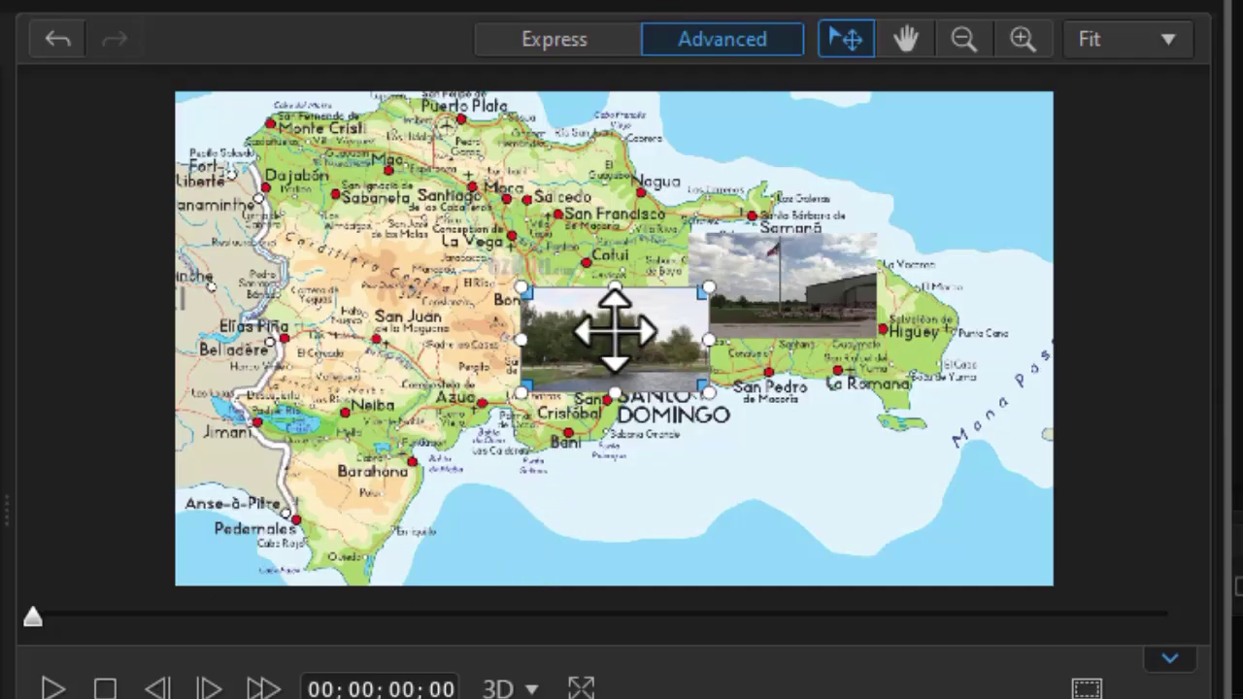
{"action": "left_click_drag", "start_coordinate": [611, 333], "coordinate": [321, 202]}
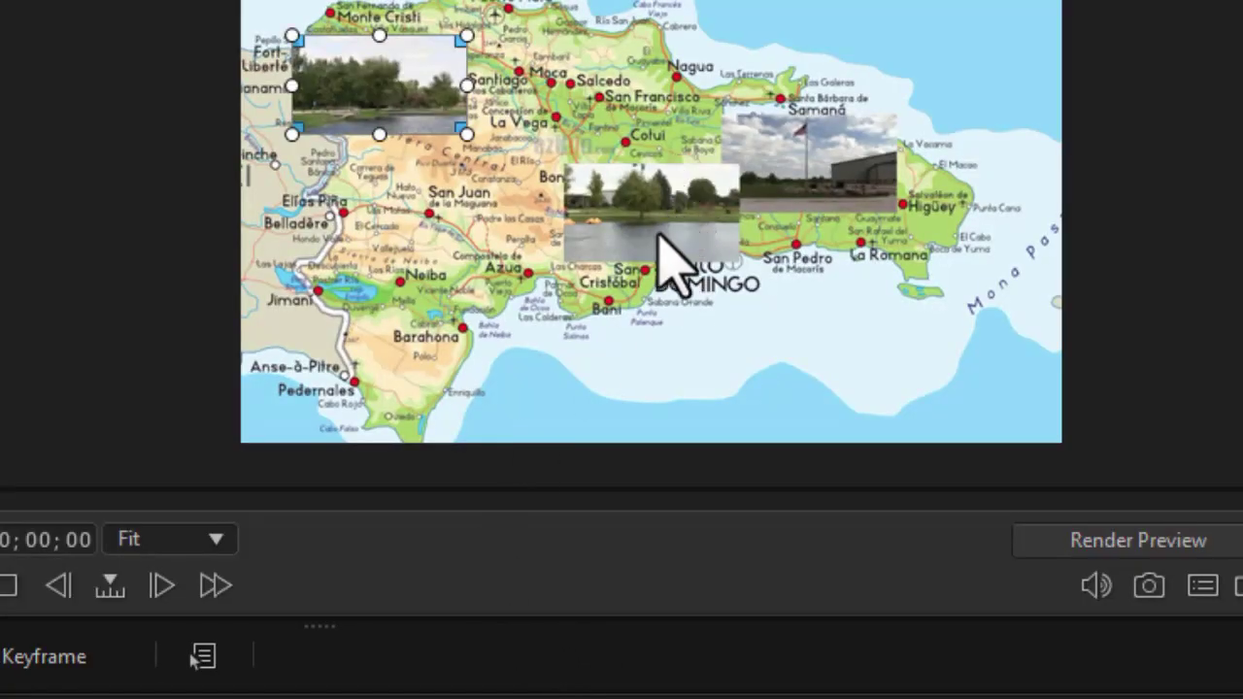
- Move the pond video southwest to Barahona and nudge the flagpole video slightly down-right
{"action": "left_click", "coordinate": [660, 242]}
{"action": "left_click_drag", "start_coordinate": [660, 249], "coordinate": [394, 295]}
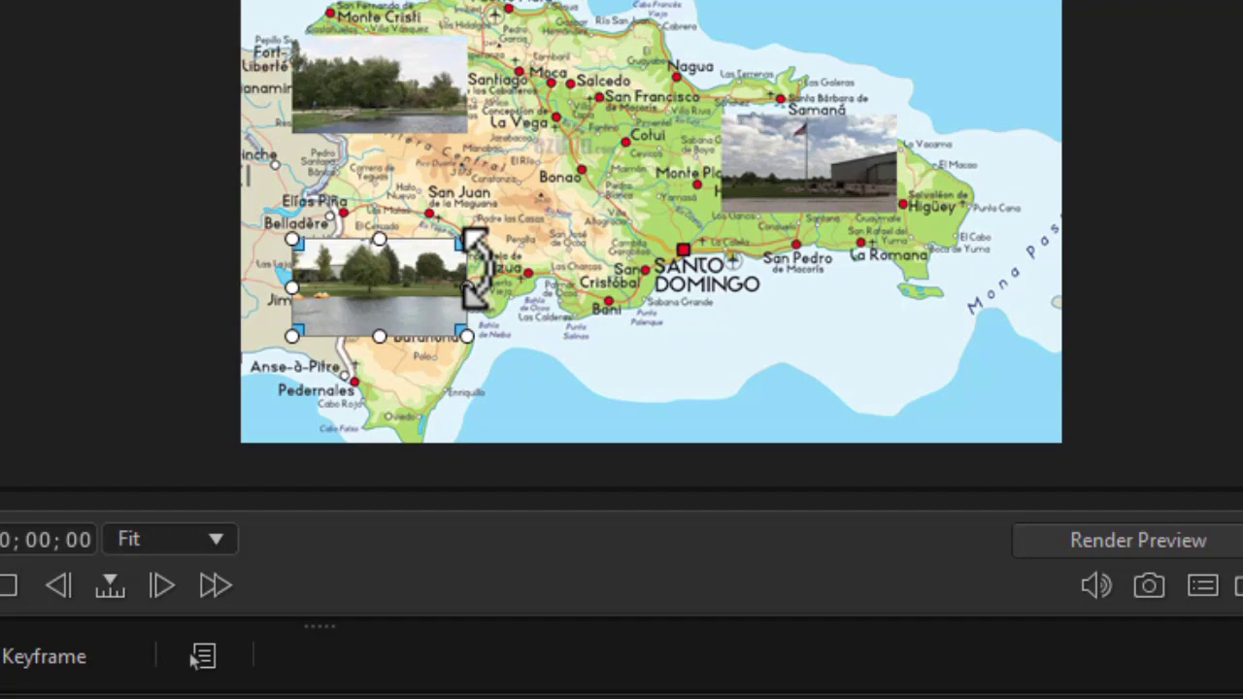
{"action": "left_click", "coordinate": [802, 173]}
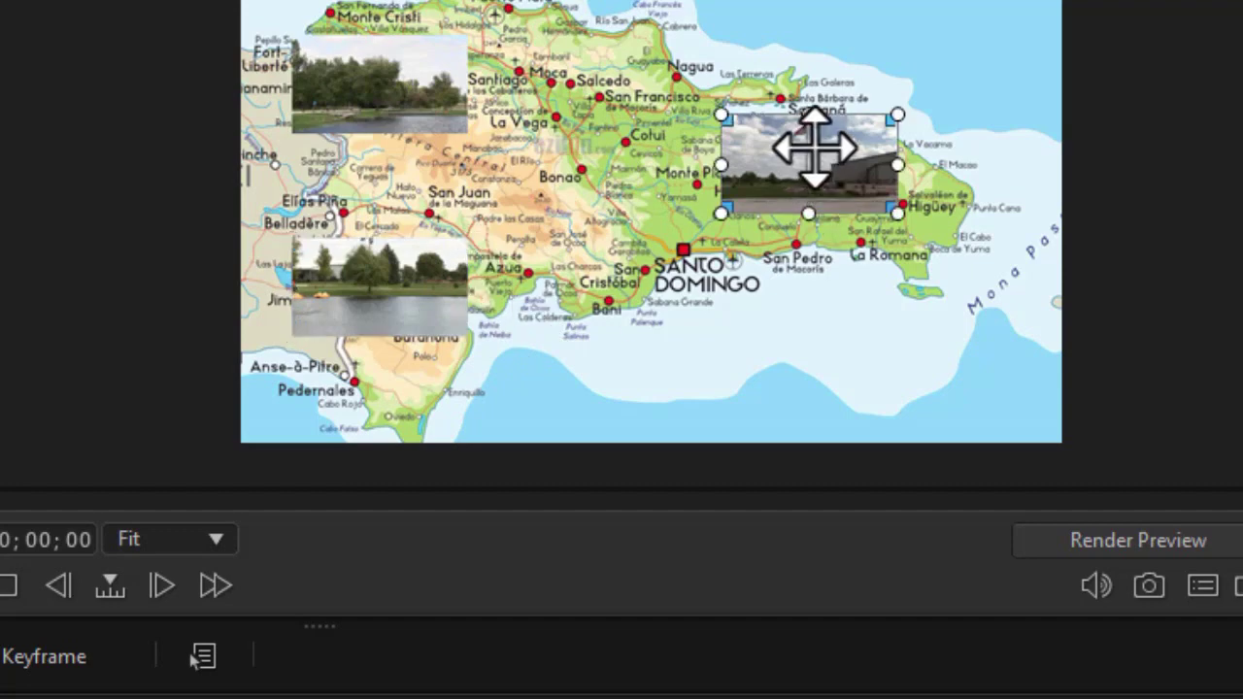
{"action": "left_click_drag", "start_coordinate": [807, 147], "coordinate": [865, 153]}
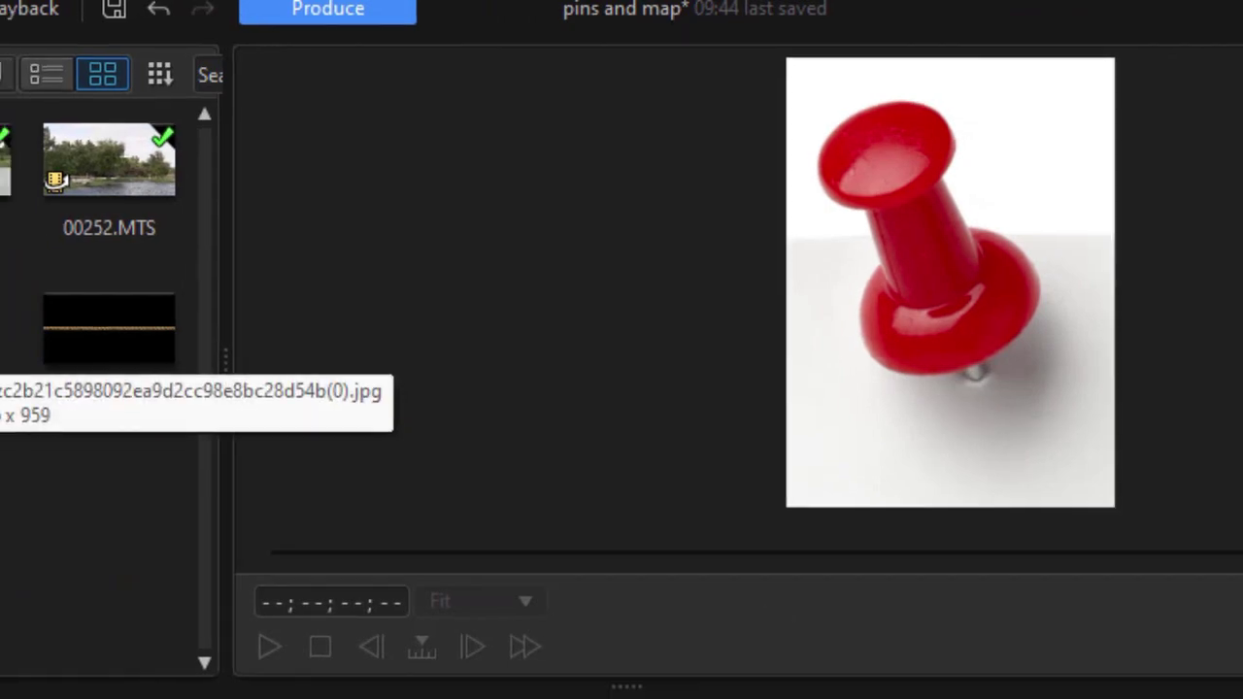
- Add the red pushpin JPG on track 5 and stretch it toward 1:04
{"action": "left_click_drag", "start_coordinate": [153, 222], "coordinate": [119, 637]}
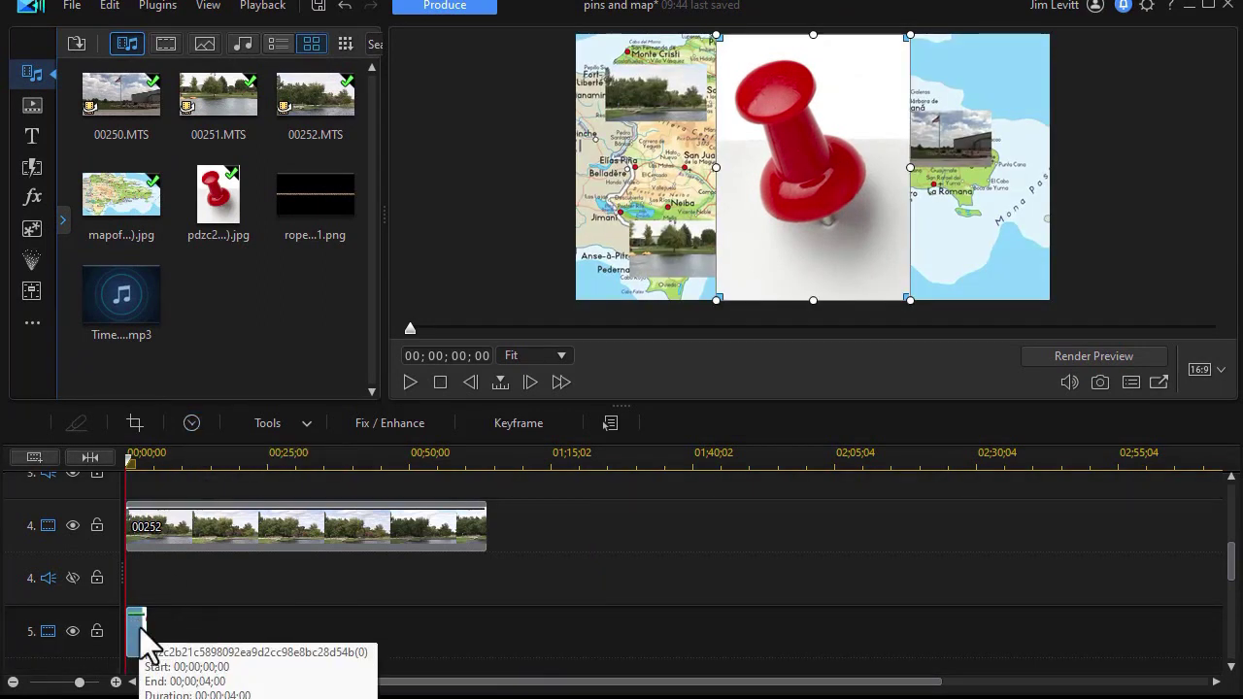
{"action": "left_click_drag", "start_coordinate": [149, 629], "coordinate": [491, 631]}
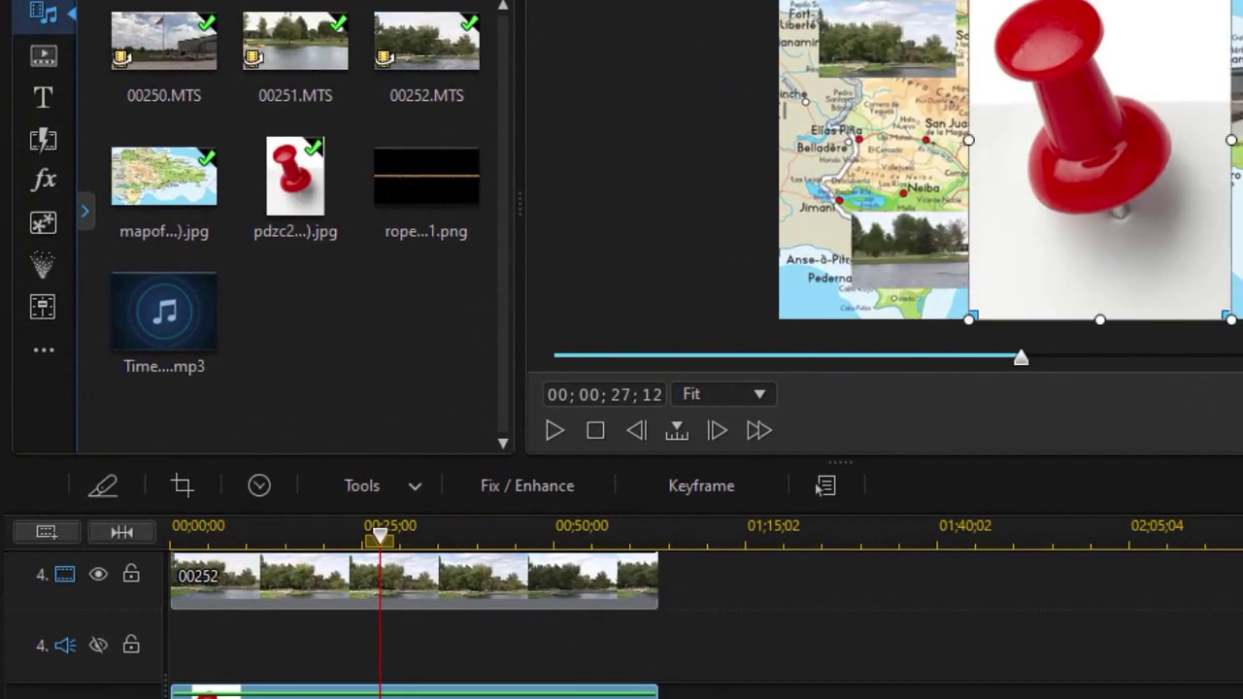
{"action": "left_click", "coordinate": [824, 486]}
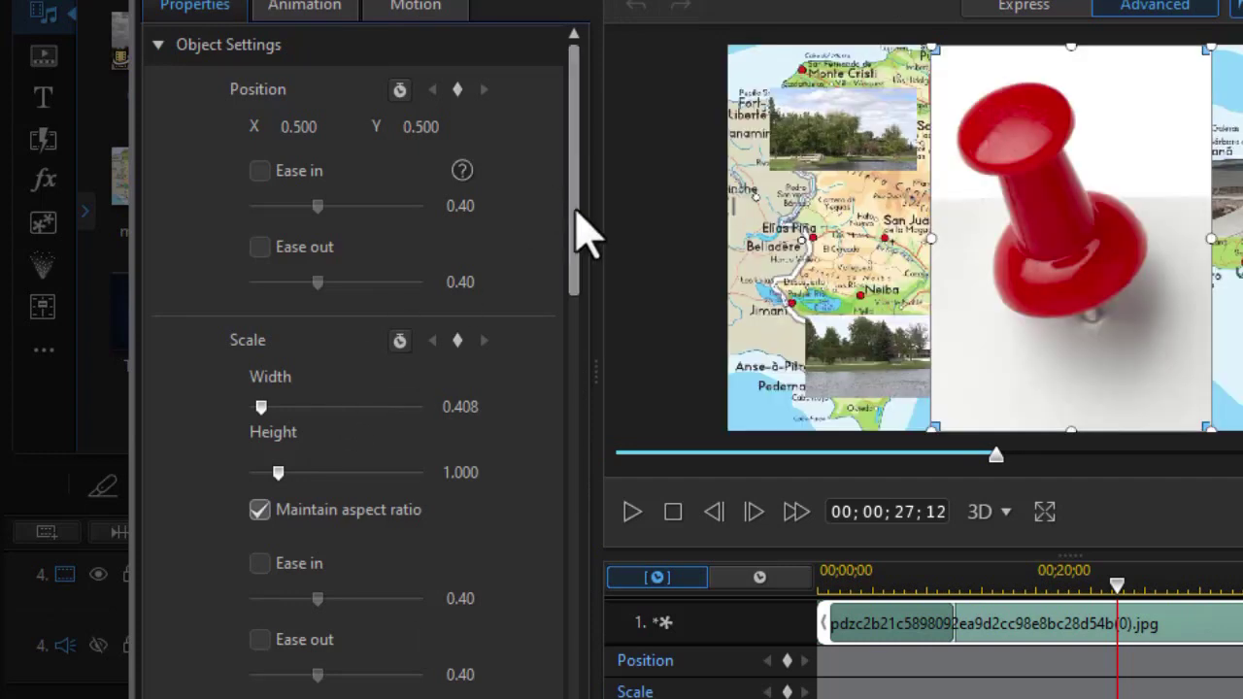
- Enable Chroma Key on the pushpin, key out its white background and widen Color Range to 60
{"action": "left_click_drag", "start_coordinate": [577, 236], "coordinate": [575, 540]}
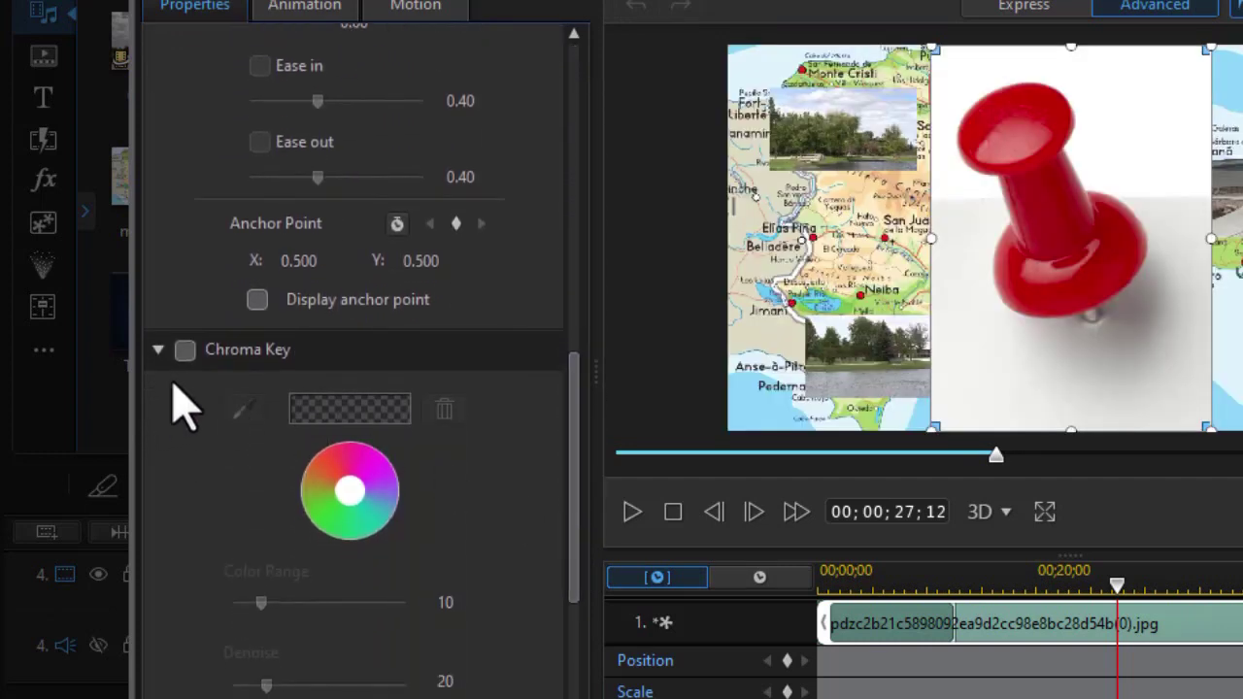
{"action": "left_click", "coordinate": [185, 350]}
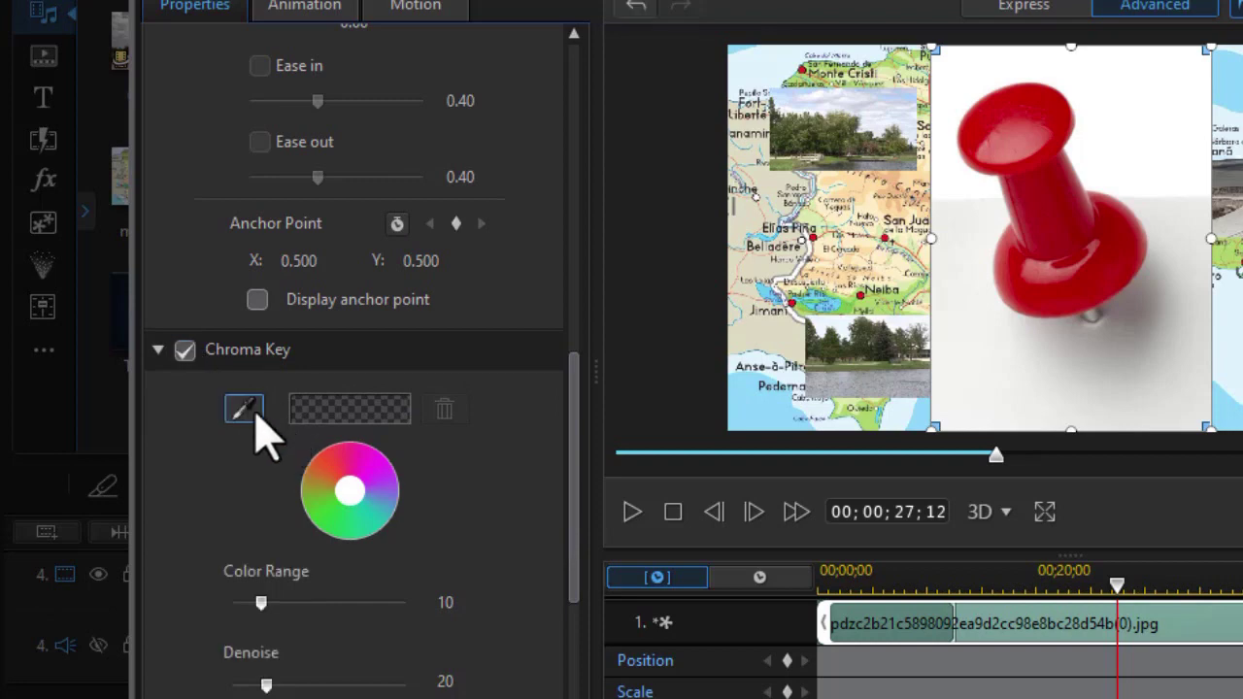
{"action": "left_click", "coordinate": [244, 411]}
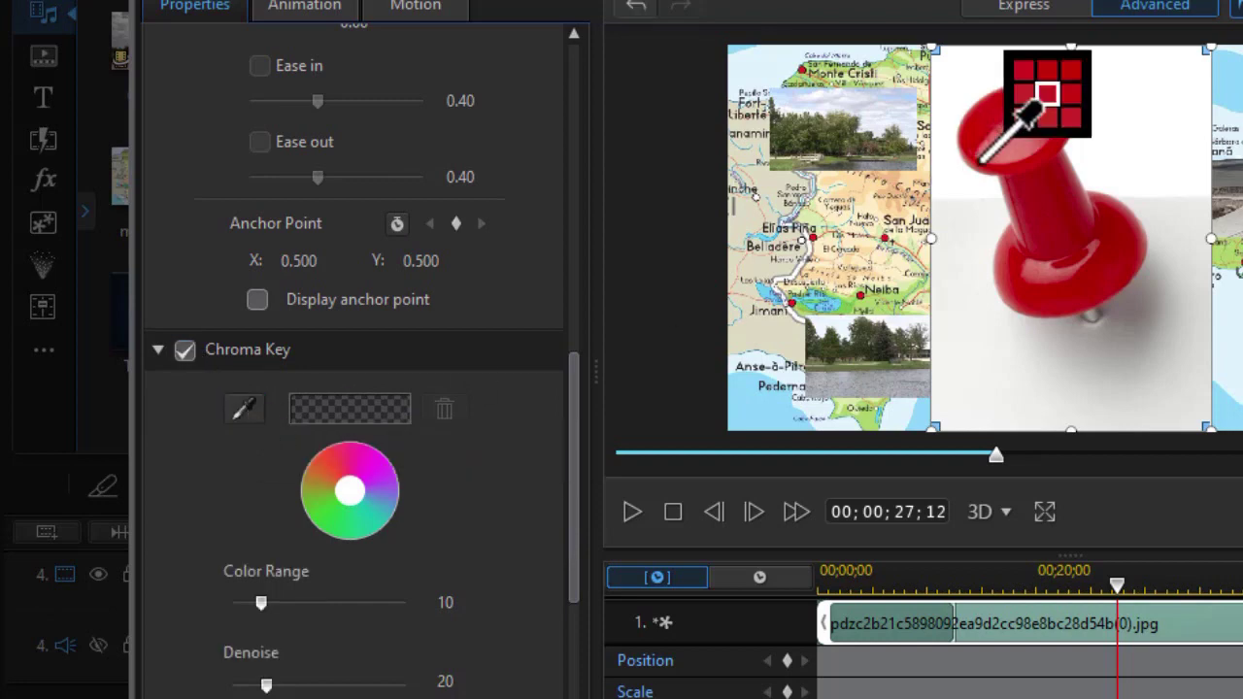
{"action": "left_click", "coordinate": [1134, 134]}
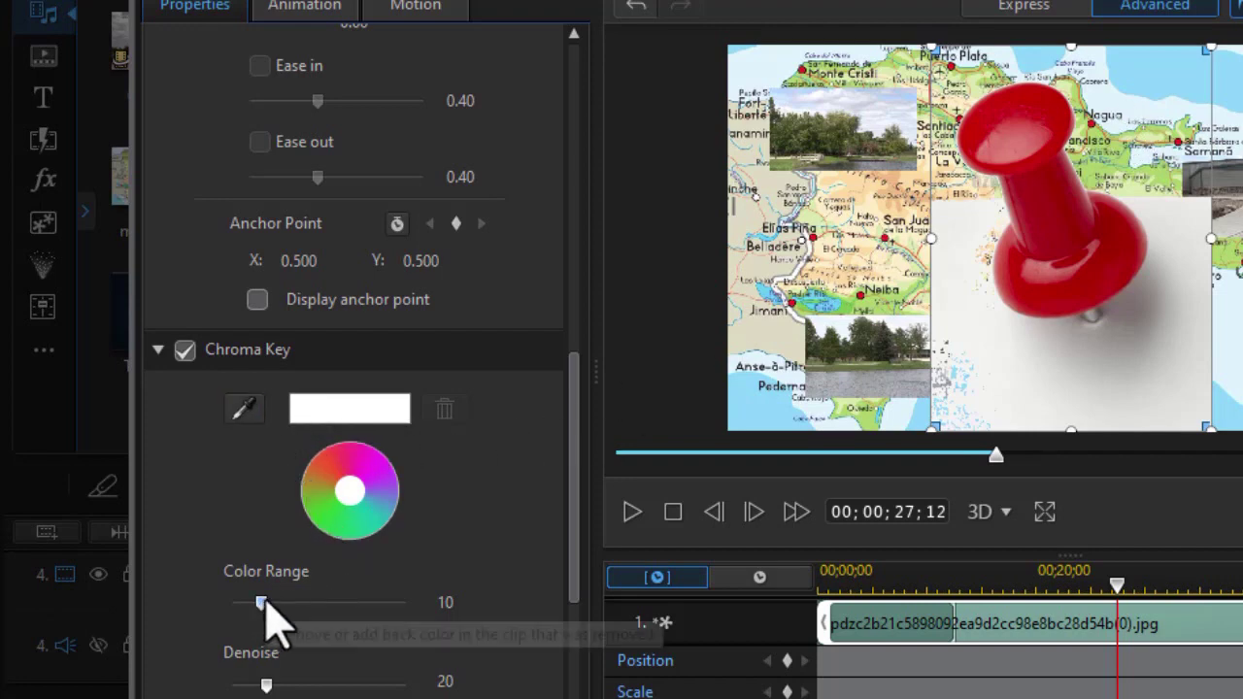
{"action": "left_click_drag", "start_coordinate": [263, 602], "coordinate": [529, 614]}
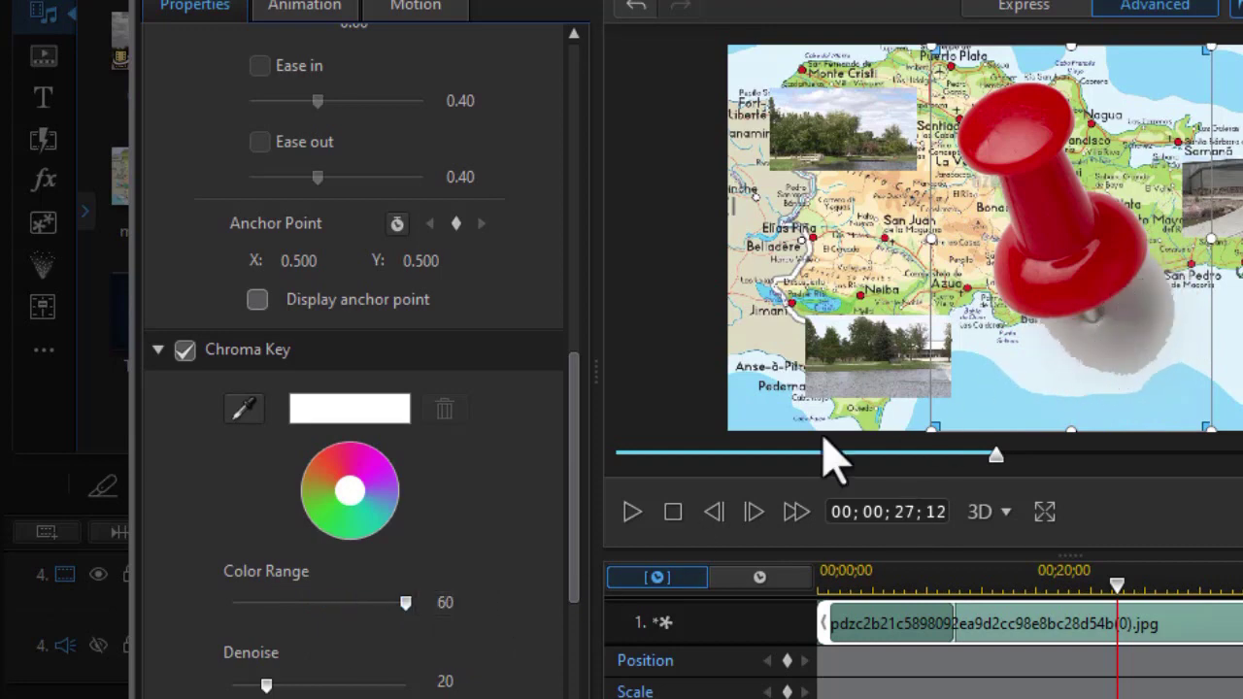
- Add a second key colour to remove the pushpin's grey shadow
{"action": "left_click_drag", "start_coordinate": [572, 478], "coordinate": [569, 563]}
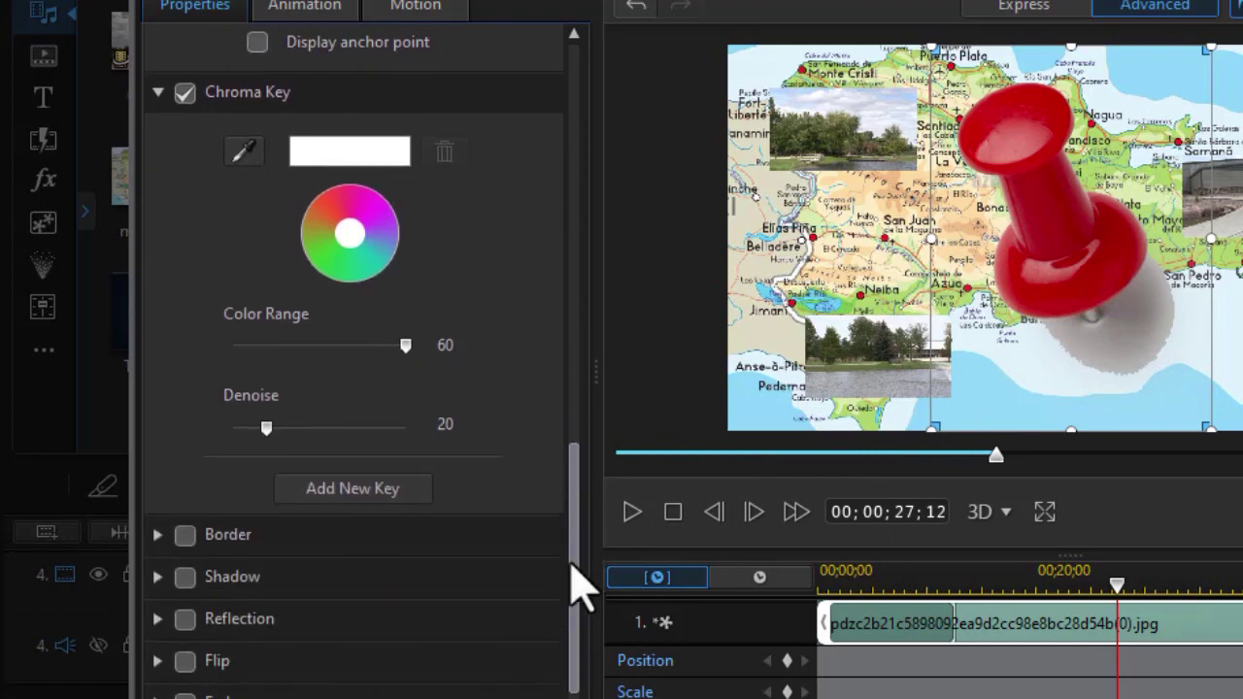
{"action": "left_click", "coordinate": [372, 490]}
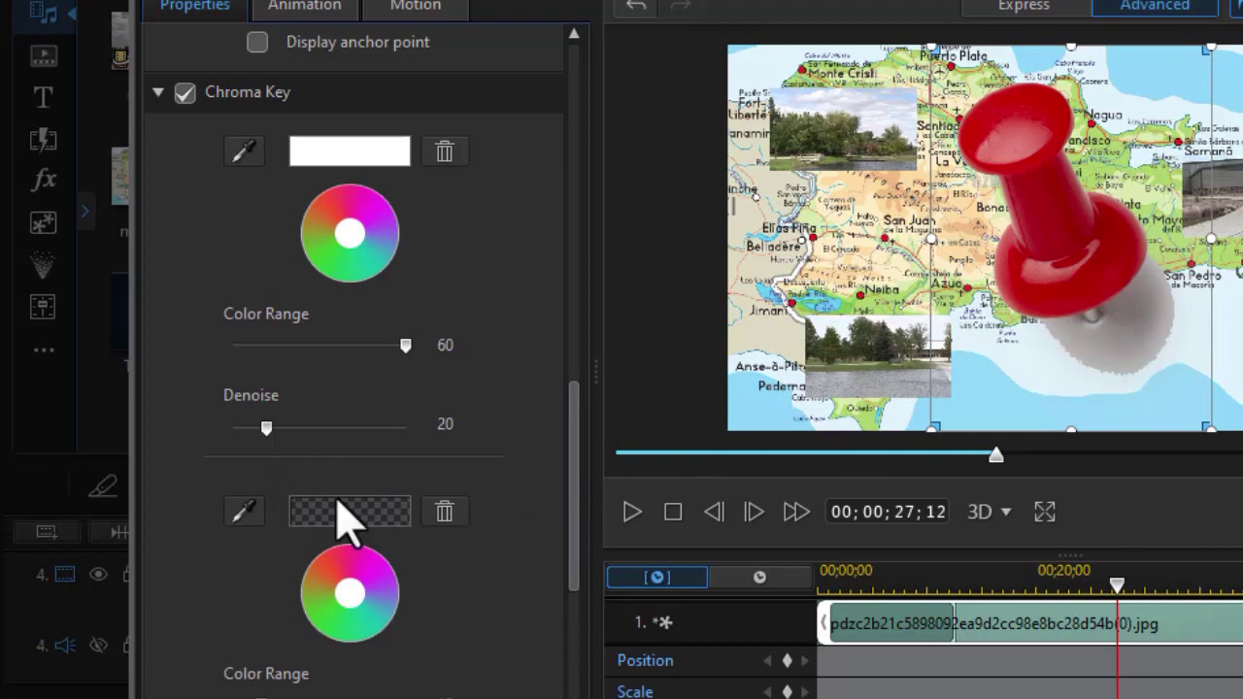
{"action": "left_click", "coordinate": [1148, 338]}
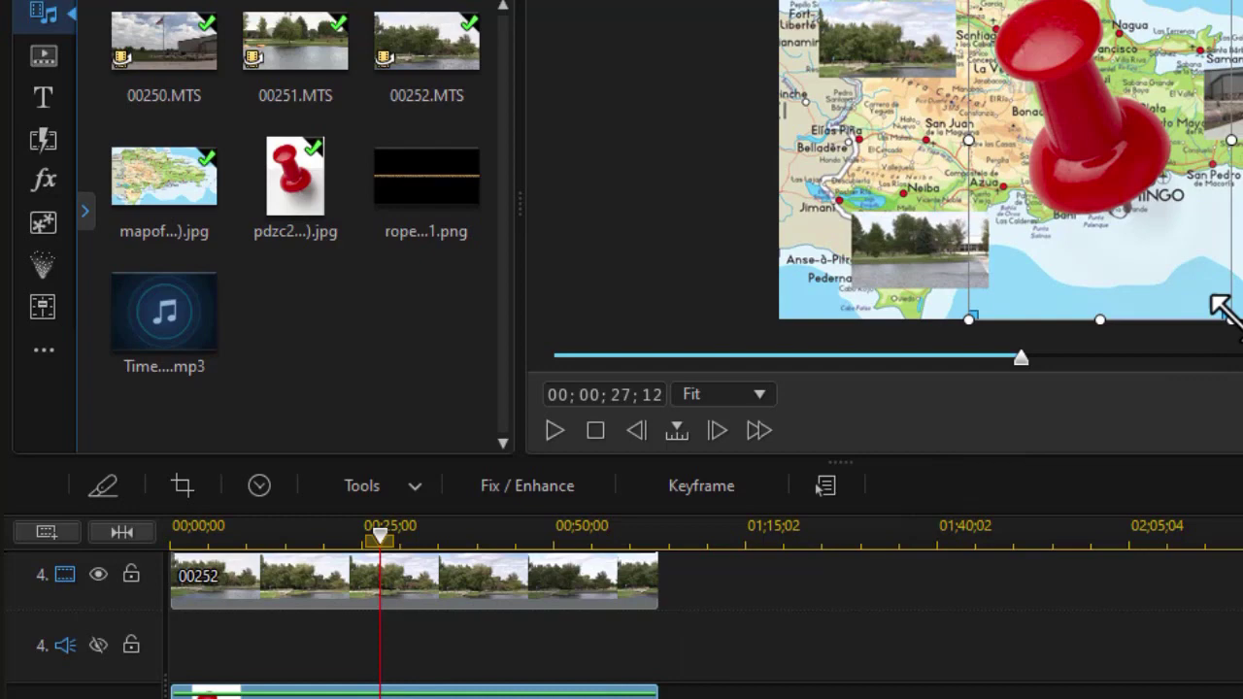
- Scale the pushpin down in two passes to a small pin above Santo Domingo
{"action": "left_click_drag", "start_coordinate": [1222, 310], "coordinate": [1083, 175]}
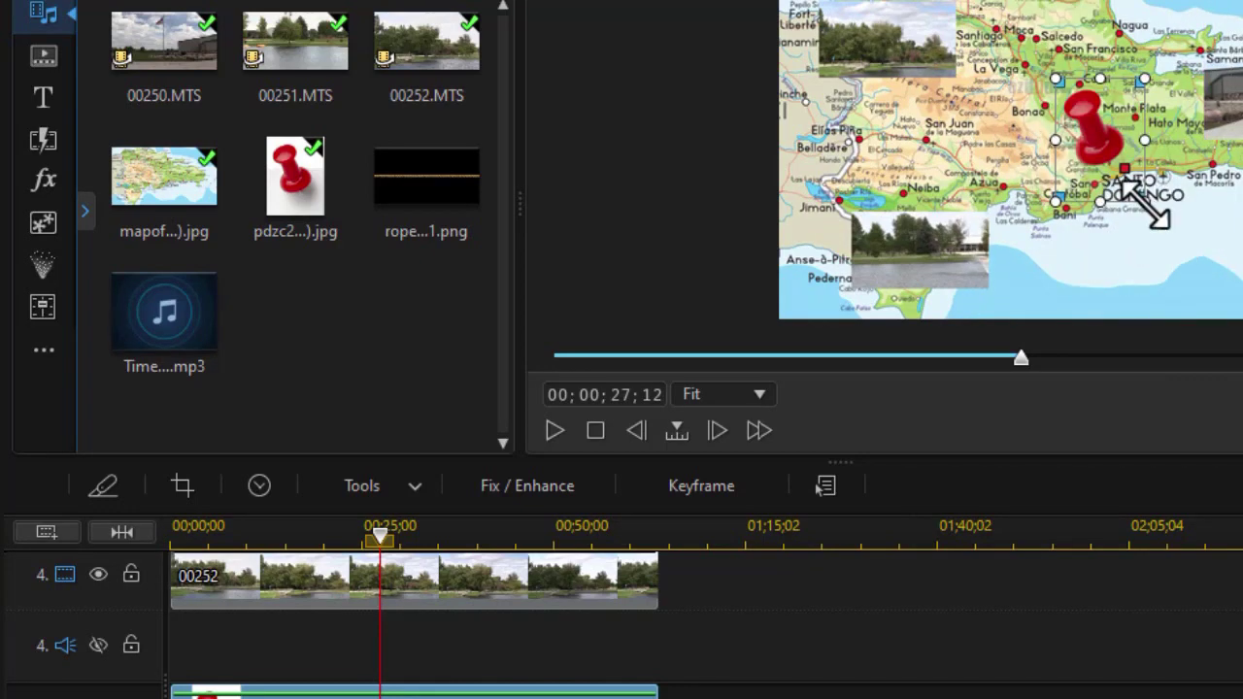
{"action": "left_click_drag", "start_coordinate": [1146, 200], "coordinate": [1099, 173]}
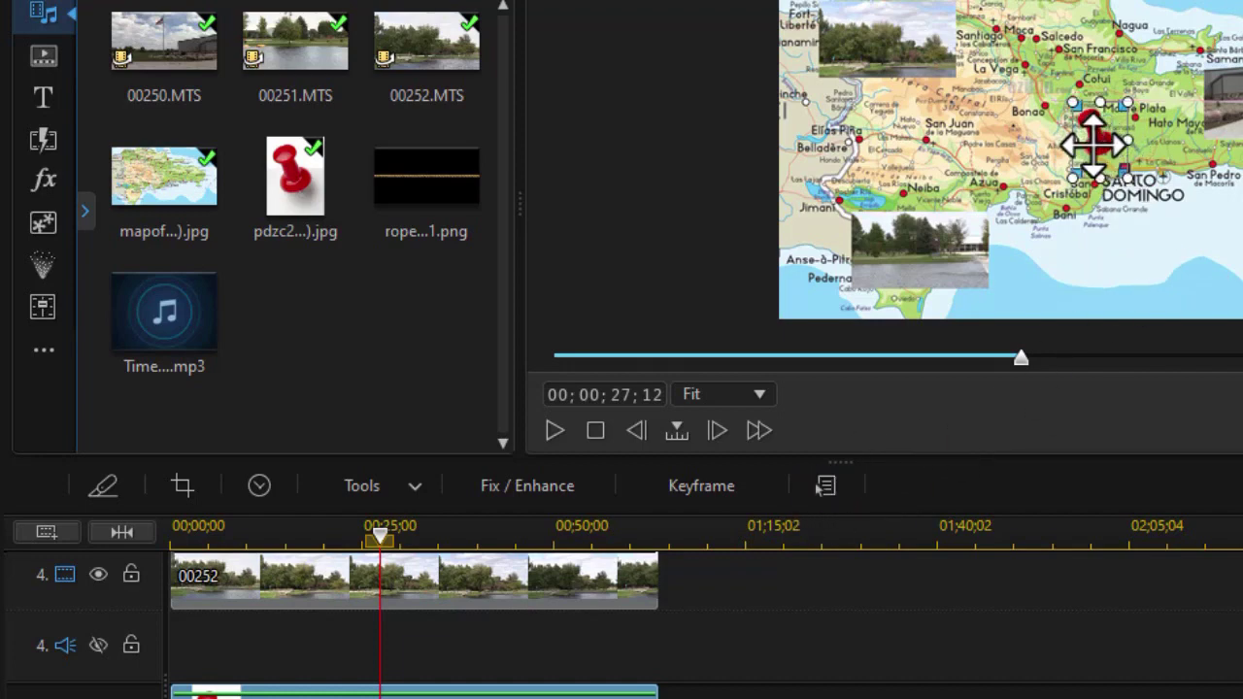
- Move the pin to the map's top-right edge and copy the pushpin clip onto track 7
{"action": "left_click_drag", "start_coordinate": [1092, 141], "coordinate": [1221, 68]}
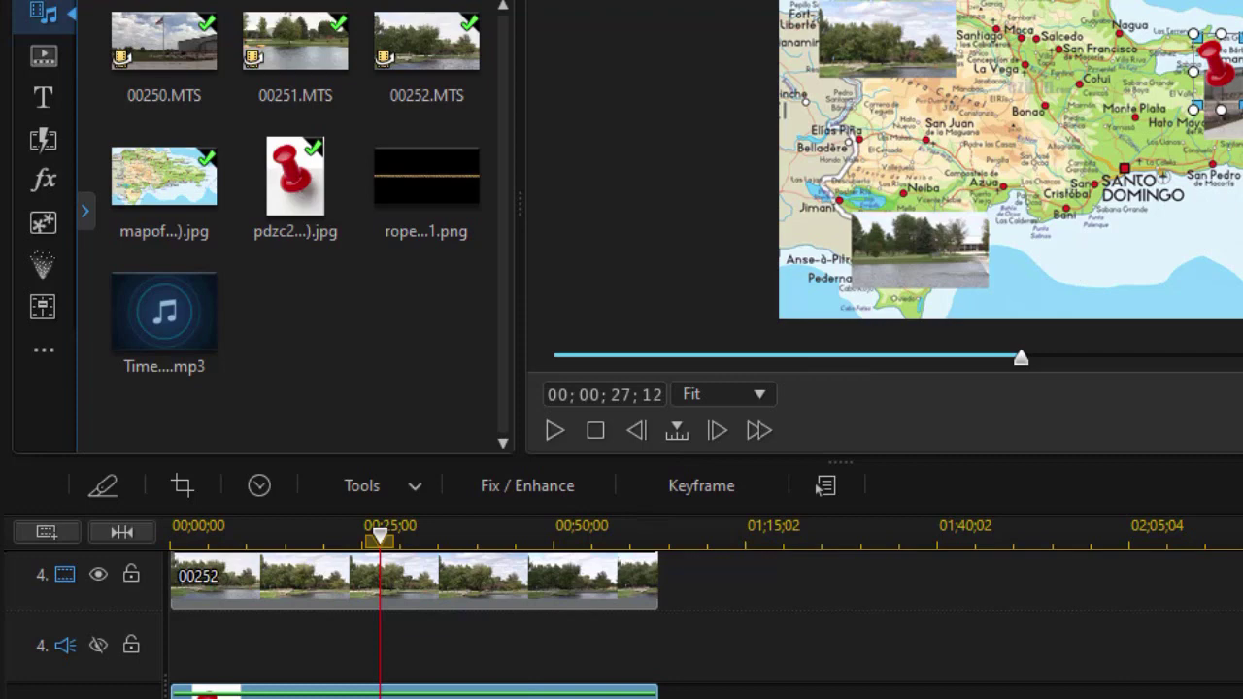
{"action": "scroll", "coordinate": [825, 488], "scroll_direction": "down", "scroll_amount": 2}
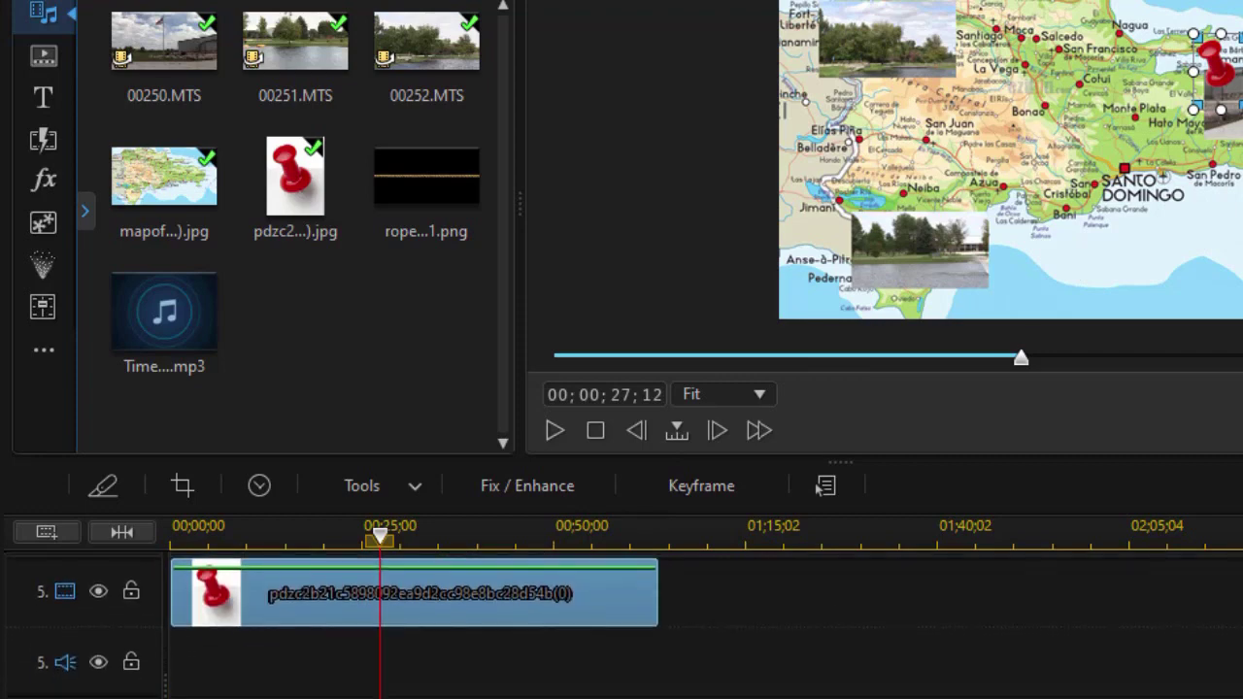
{"action": "left_click", "coordinate": [823, 488]}
{"action": "left_click", "coordinate": [820, 488]}
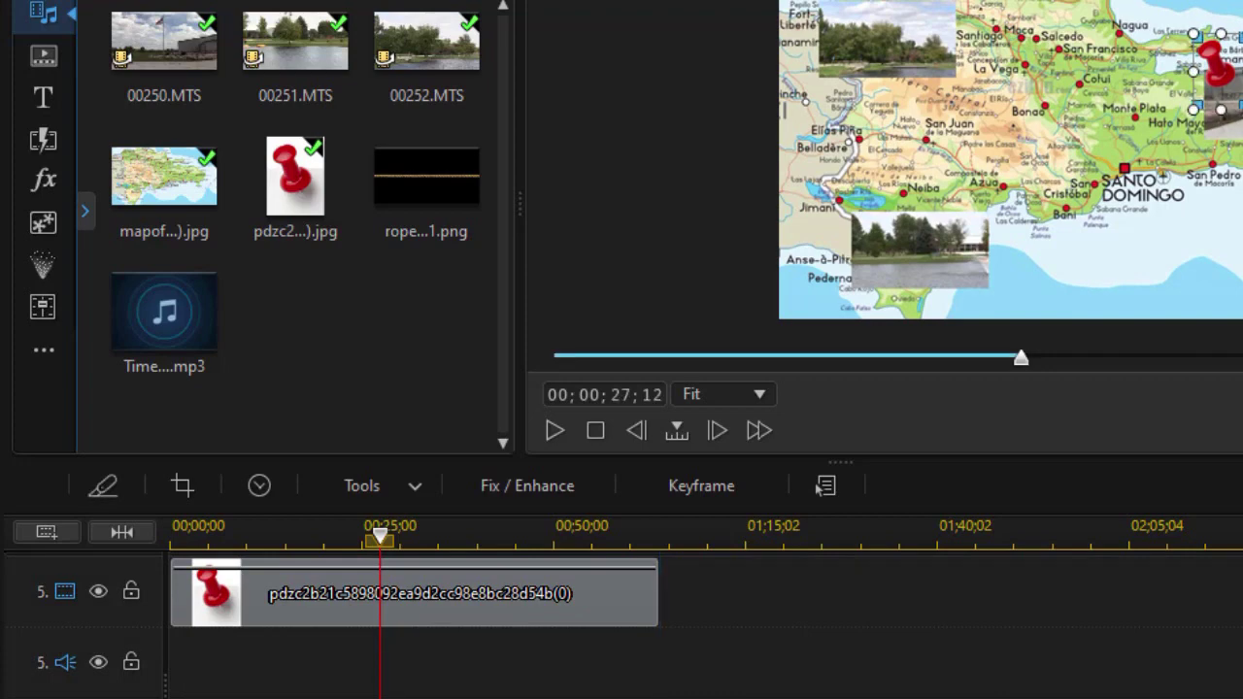
{"action": "left_click", "coordinate": [824, 488]}
{"action": "left_click", "coordinate": [230, 647]}
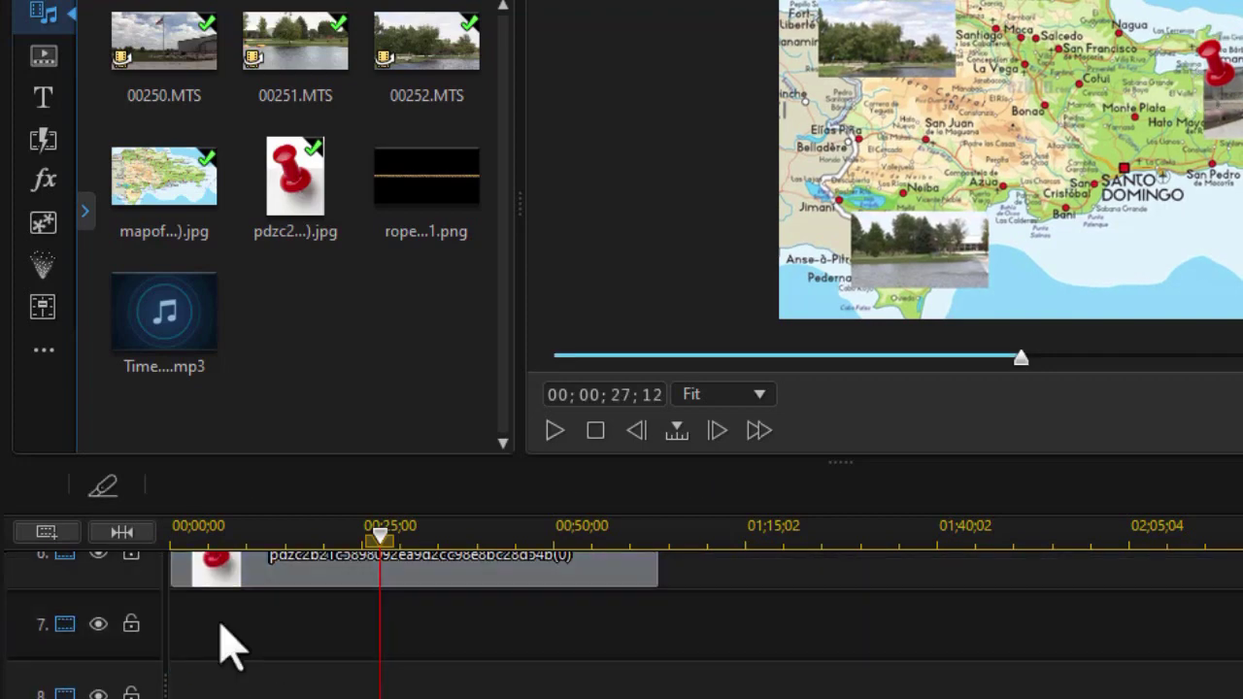
{"action": "key", "text": "ctrl+v"}
- Add pushpin copies starting at 0:00 and position them near Jimani and Monte Cristi
{"action": "left_click_drag", "start_coordinate": [513, 652], "coordinate": [233, 639]}
{"action": "left_click_drag", "start_coordinate": [1214, 72], "coordinate": [857, 204]}
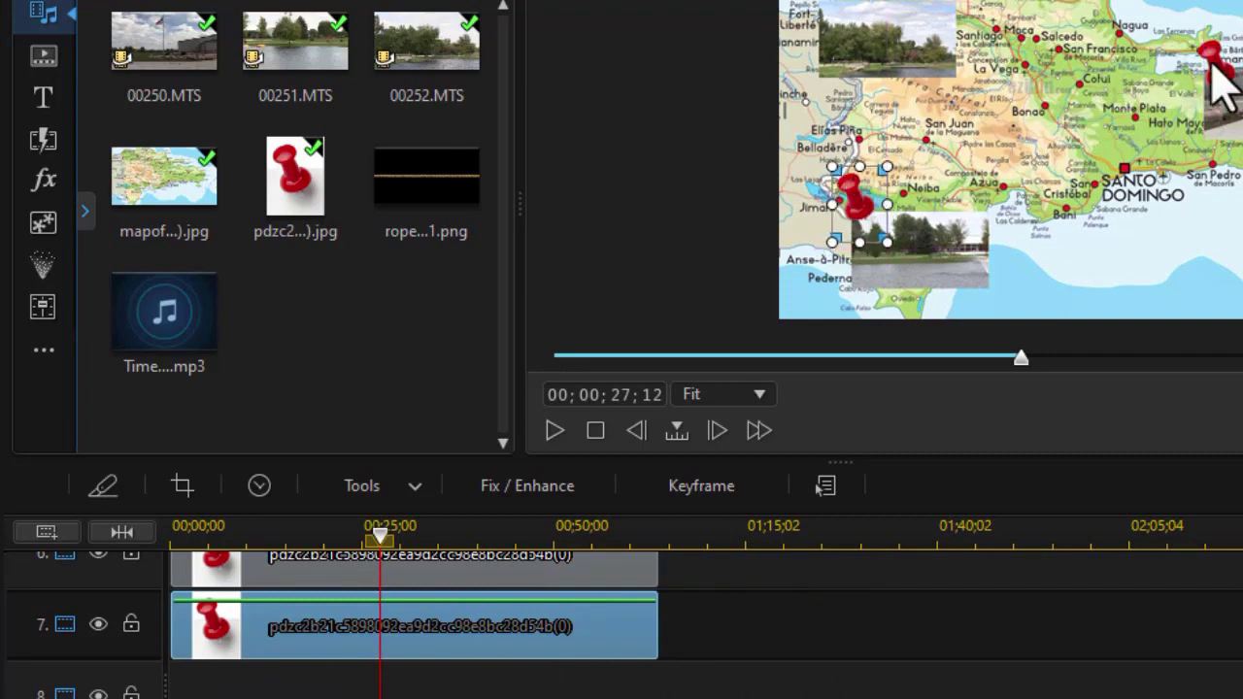
{"action": "left_click_drag", "start_coordinate": [1212, 68], "coordinate": [825, 0]}
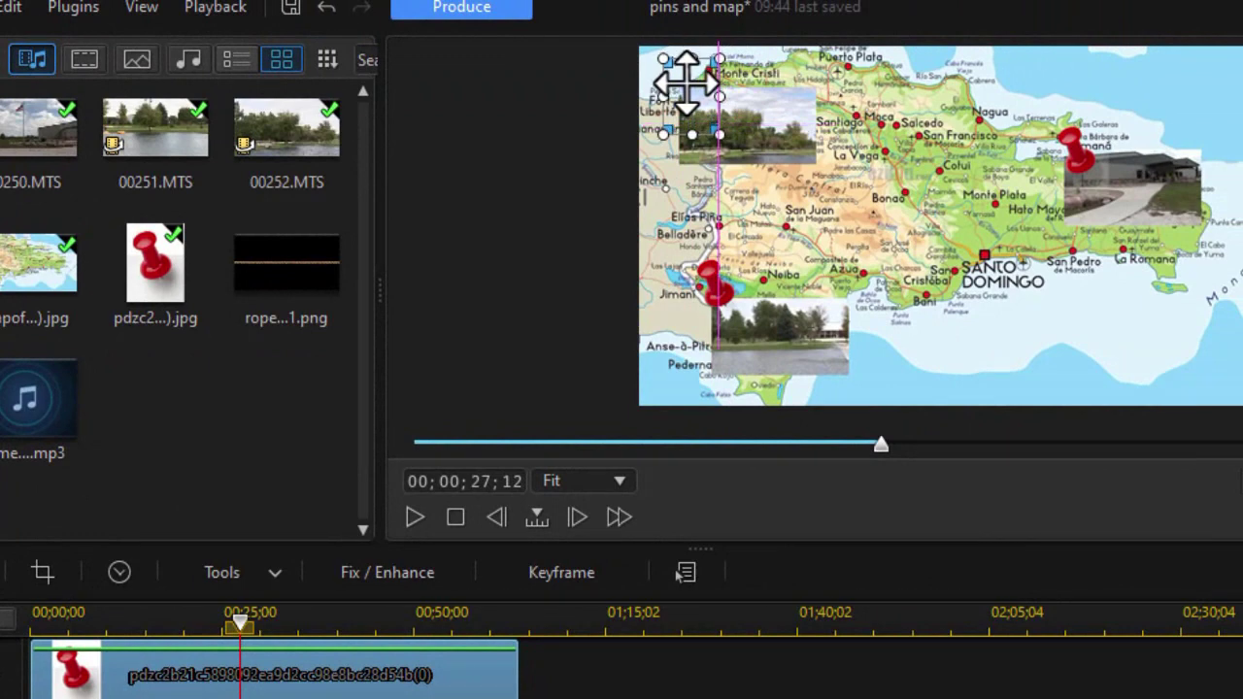
{"action": "left_click_drag", "start_coordinate": [685, 83], "coordinate": [684, 78]}
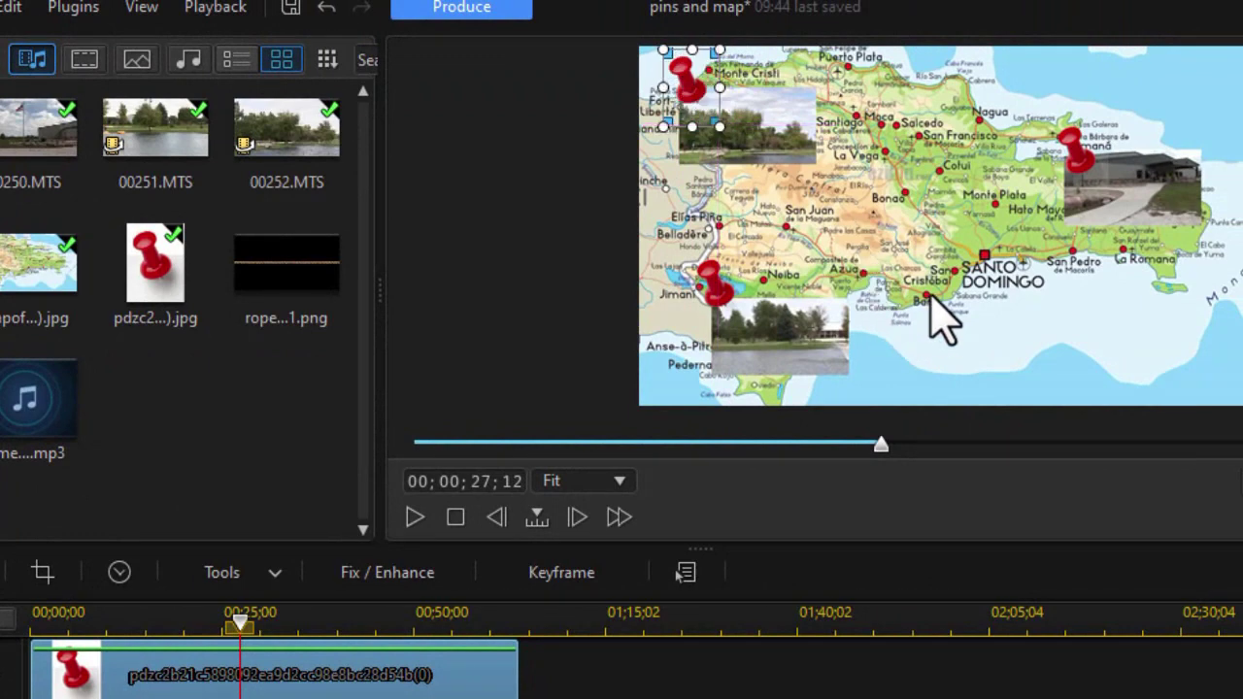
{"action": "left_click", "coordinate": [865, 311]}
{"action": "left_click_drag", "start_coordinate": [680, 549], "coordinate": [680, 666]}
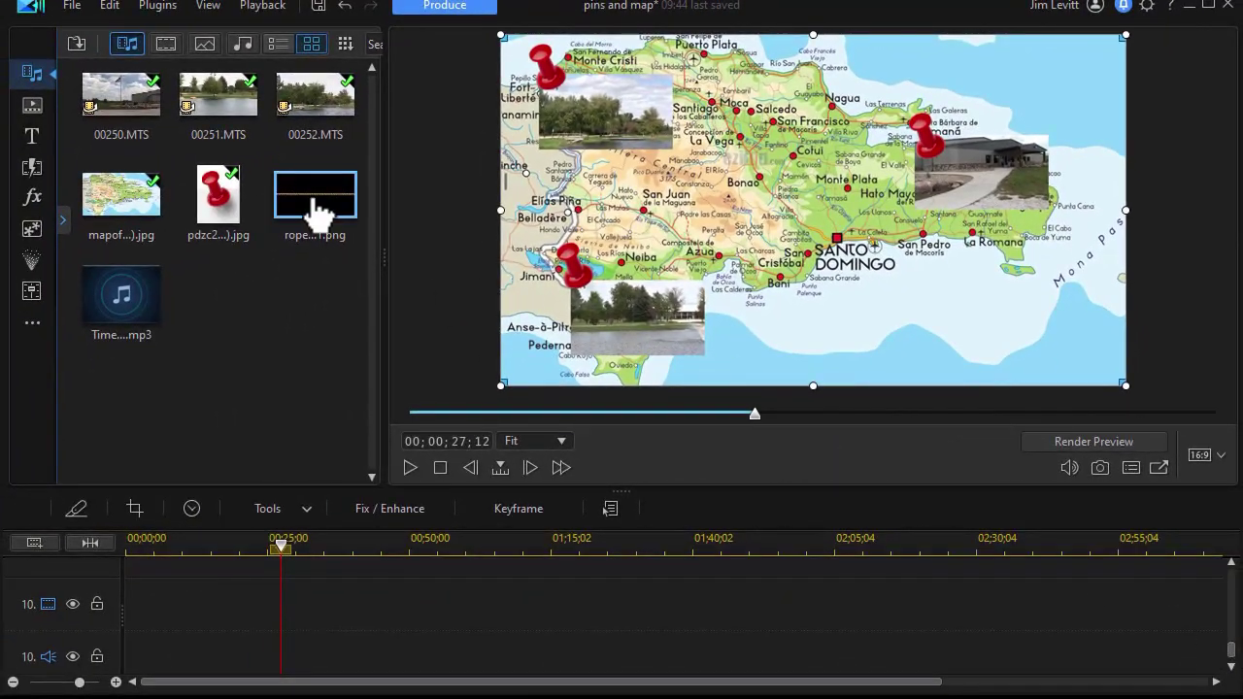
- Add the rope PNG to an empty track and extend it to about 48 seconds
{"action": "left_click_drag", "start_coordinate": [316, 209], "coordinate": [131, 606]}
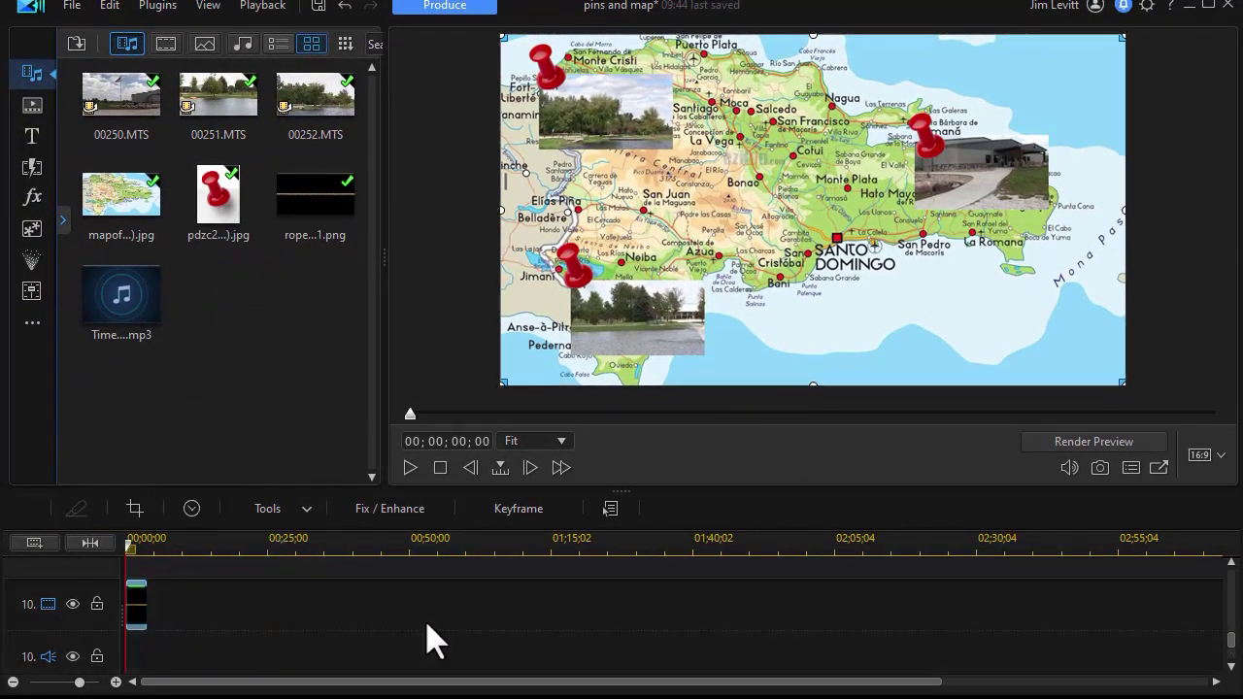
{"action": "left_click", "coordinate": [149, 597]}
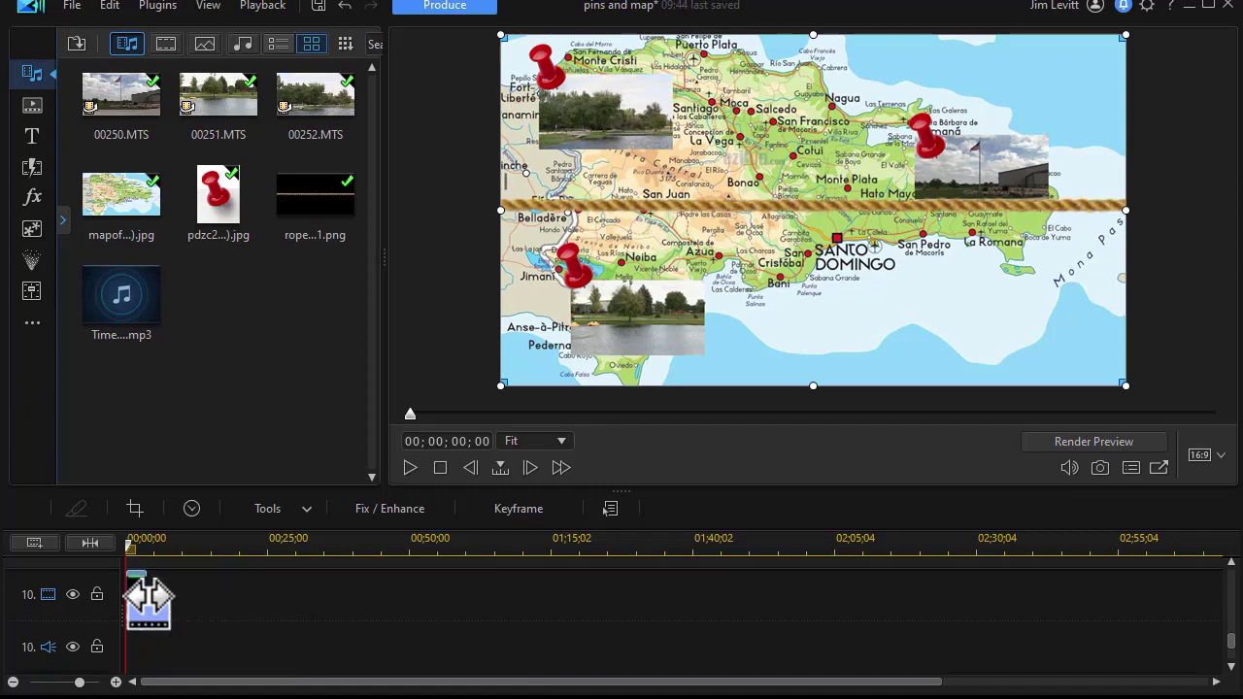
{"action": "left_click_drag", "start_coordinate": [148, 602], "coordinate": [1235, 662]}
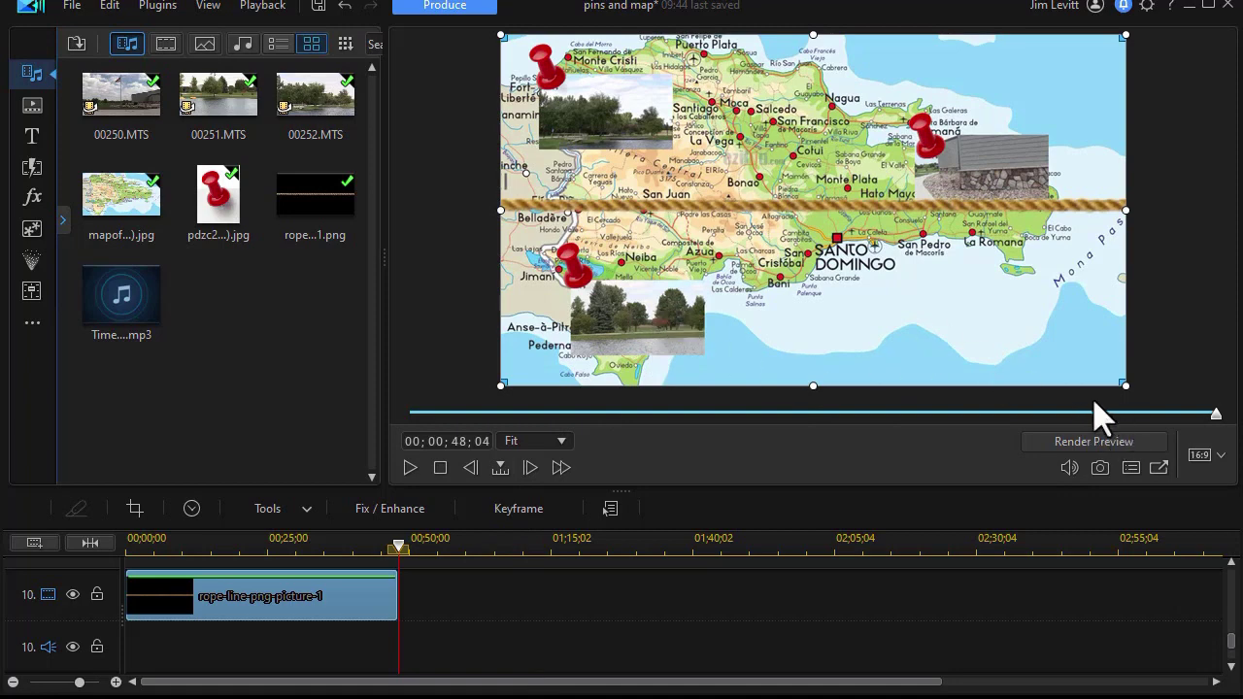
- Flatten, rotate and shrink the rope so it stretches between the Jimani and Samaná pins
{"action": "left_click_drag", "start_coordinate": [813, 386], "coordinate": [788, 312]}
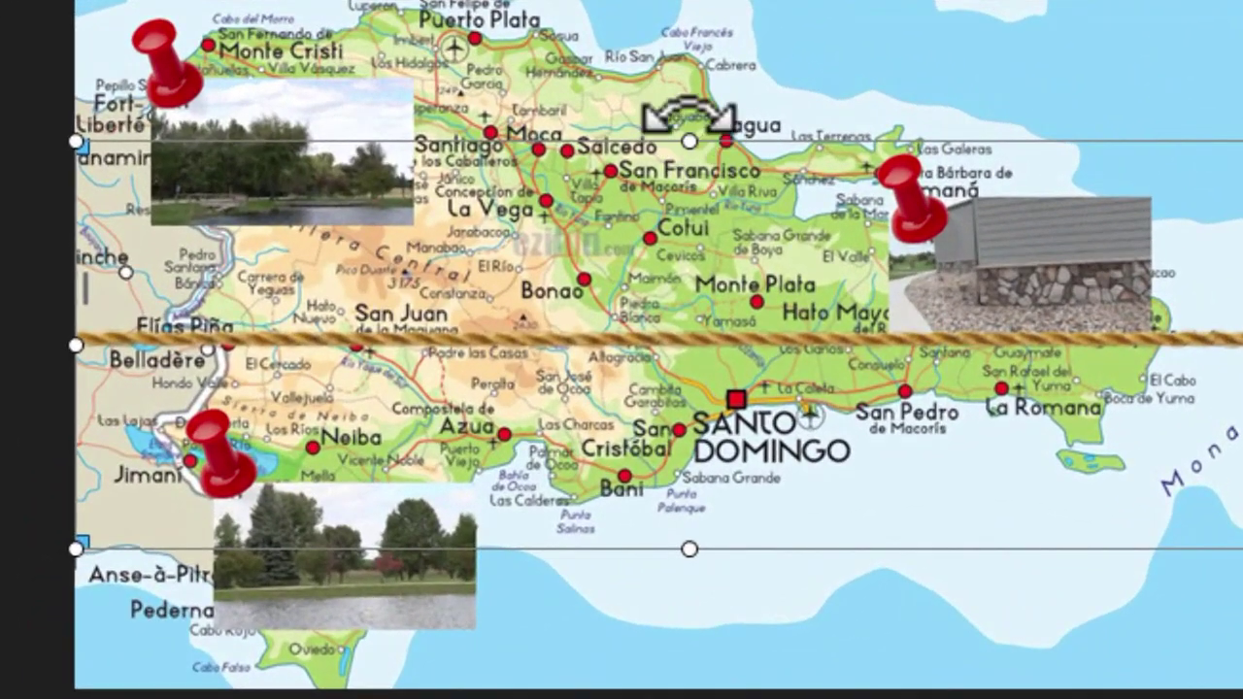
{"action": "left_click_drag", "start_coordinate": [813, 105], "coordinate": [794, 94]}
{"action": "left_click_drag", "start_coordinate": [651, 114], "coordinate": [610, 120]}
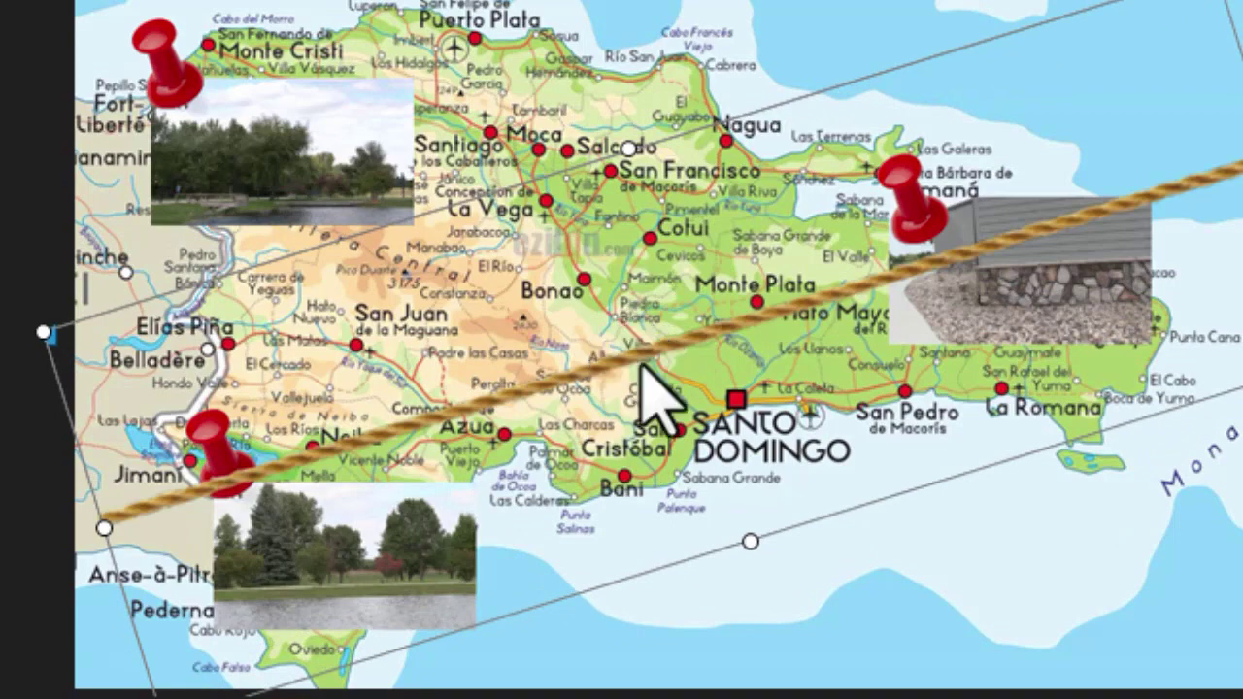
{"action": "left_click_drag", "start_coordinate": [1242, 170], "coordinate": [1138, 211]}
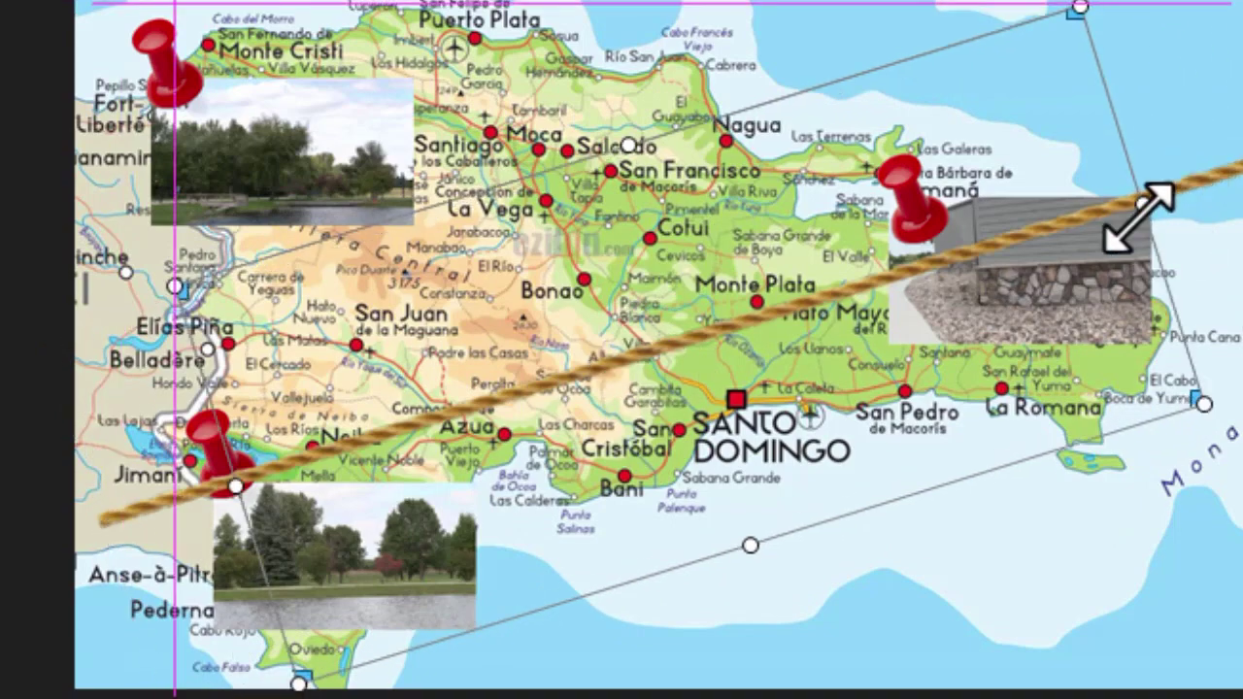
{"action": "left_click_drag", "start_coordinate": [671, 350], "coordinate": [631, 336]}
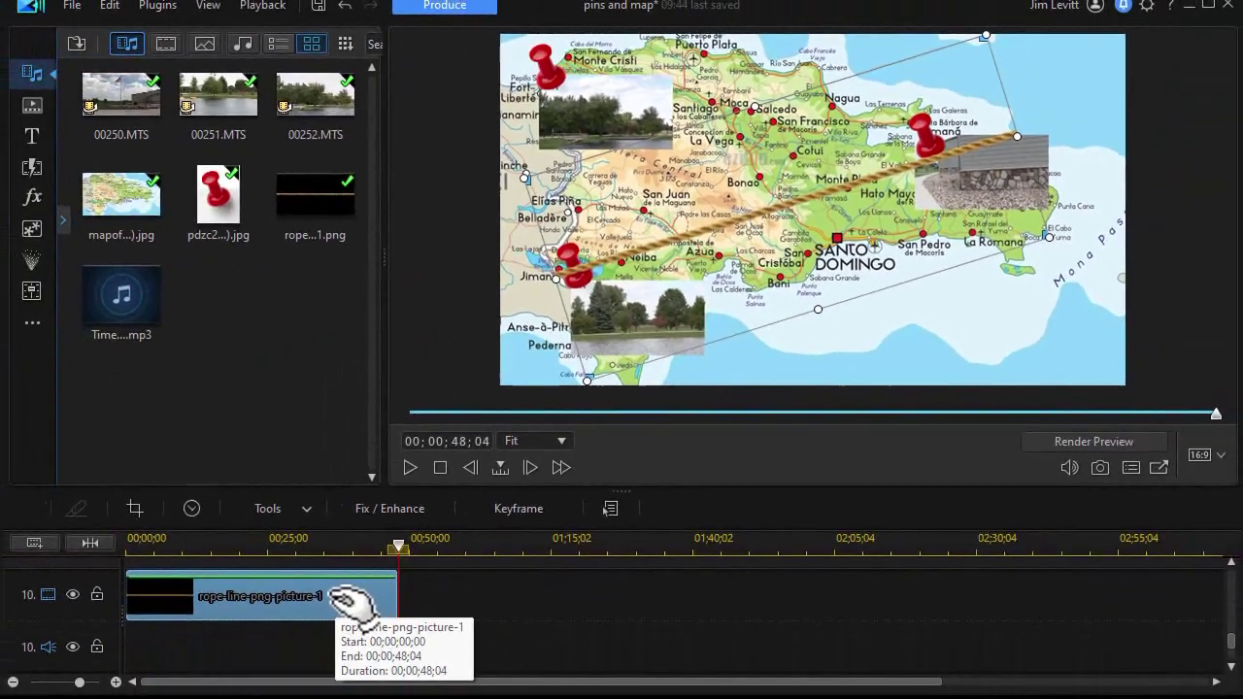
{"action": "double_click", "coordinate": [347, 596]}
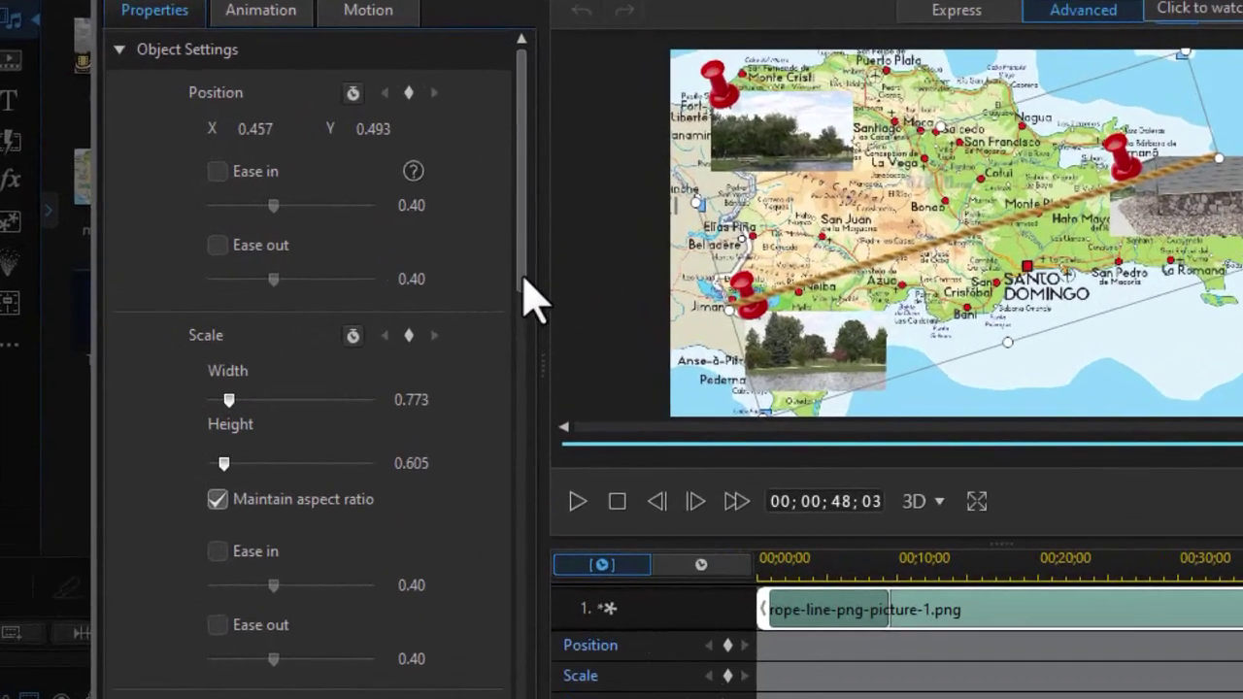
- Set the rope width to 0.600
{"action": "scroll", "coordinate": [421, 297], "scroll_direction": "down", "scroll_amount": 2}
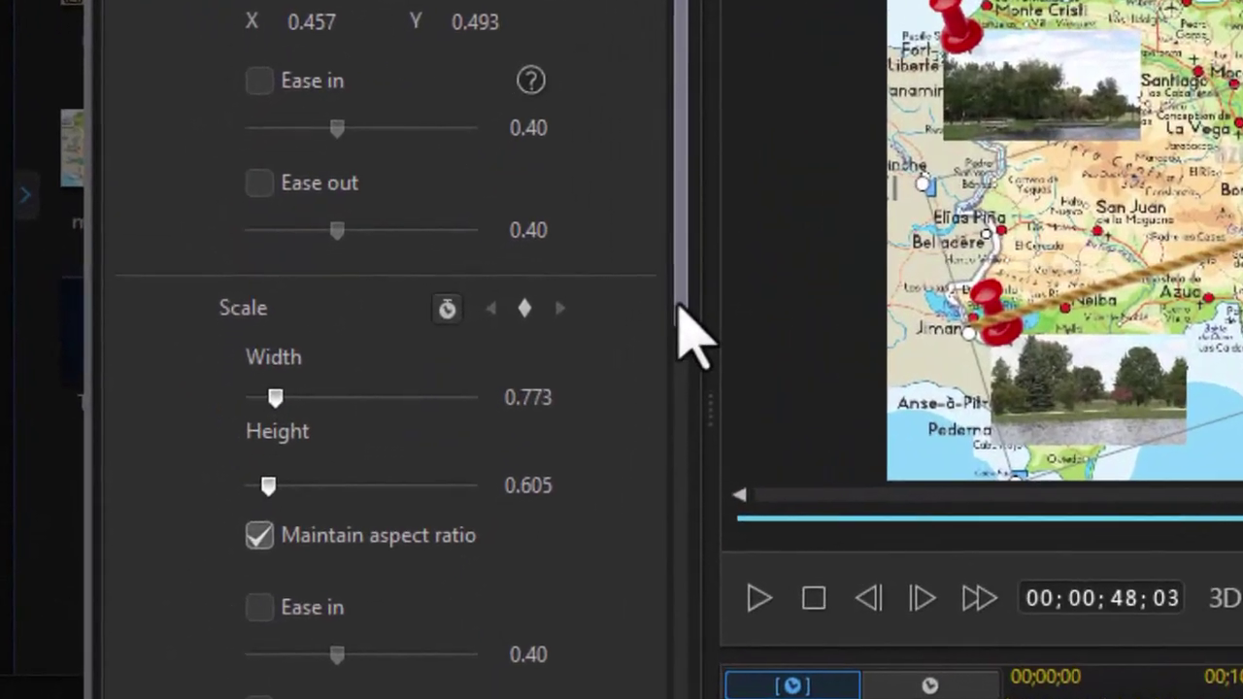
{"action": "left_click_drag", "start_coordinate": [353, 316], "coordinate": [340, 320]}
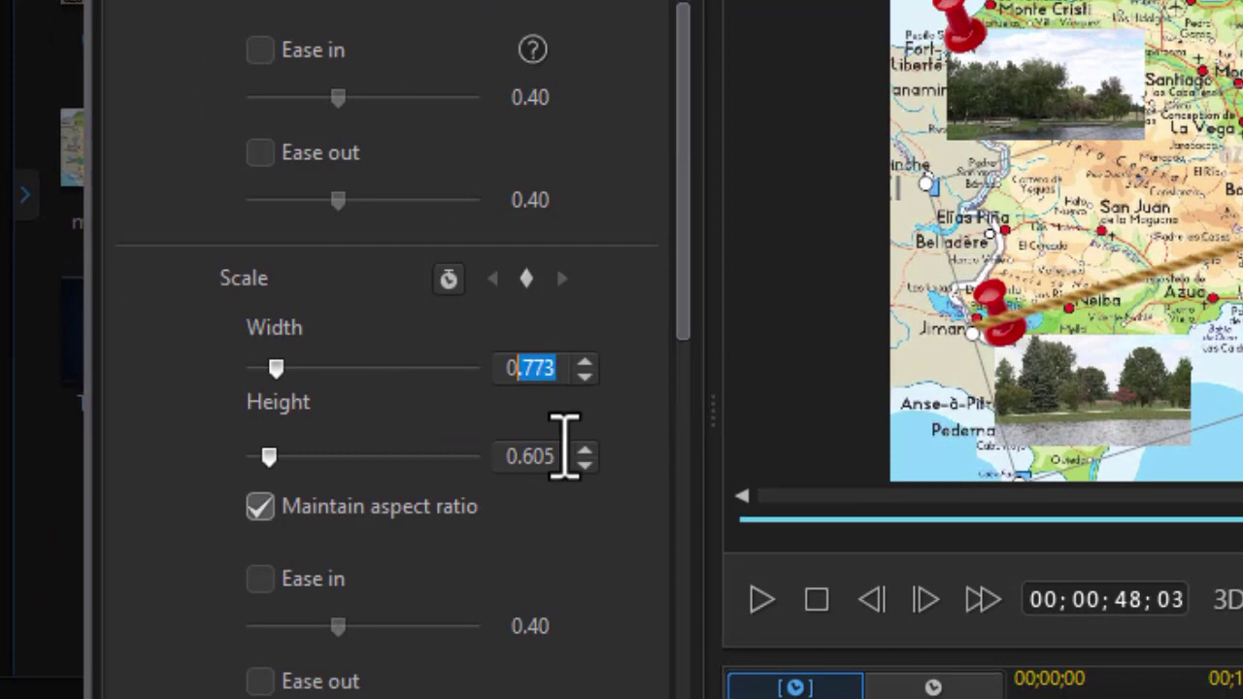
{"action": "type", "text": "06"}
{"action": "key", "text": "Return"}
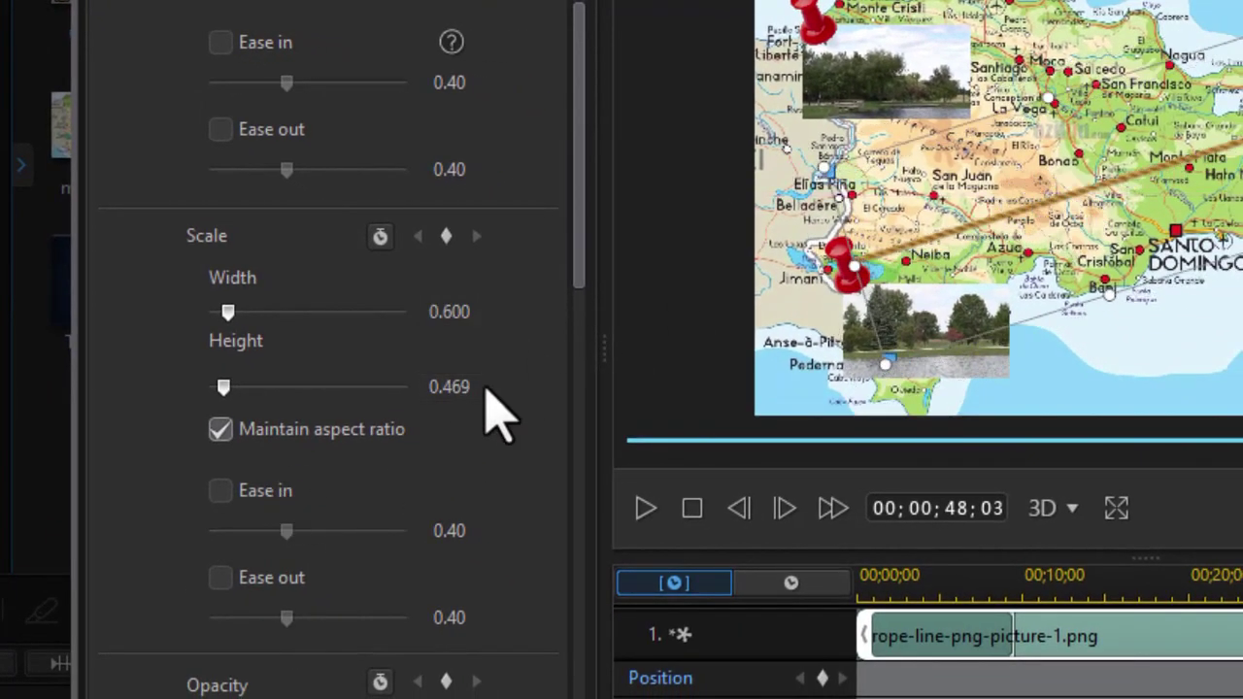
- Move the rope and rotate it to 339.26 to link the lower-left and right pins
{"action": "left_click_drag", "start_coordinate": [582, 252], "coordinate": [532, 406]}
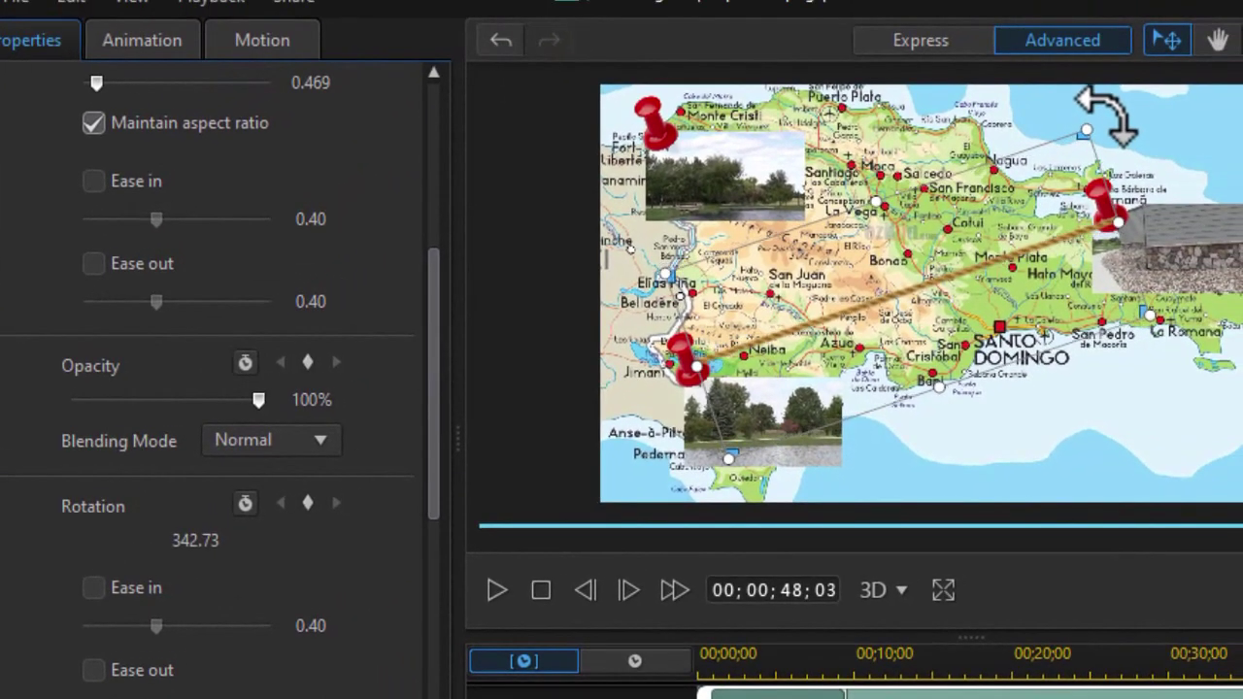
{"action": "left_click_drag", "start_coordinate": [1105, 114], "coordinate": [1103, 111]}
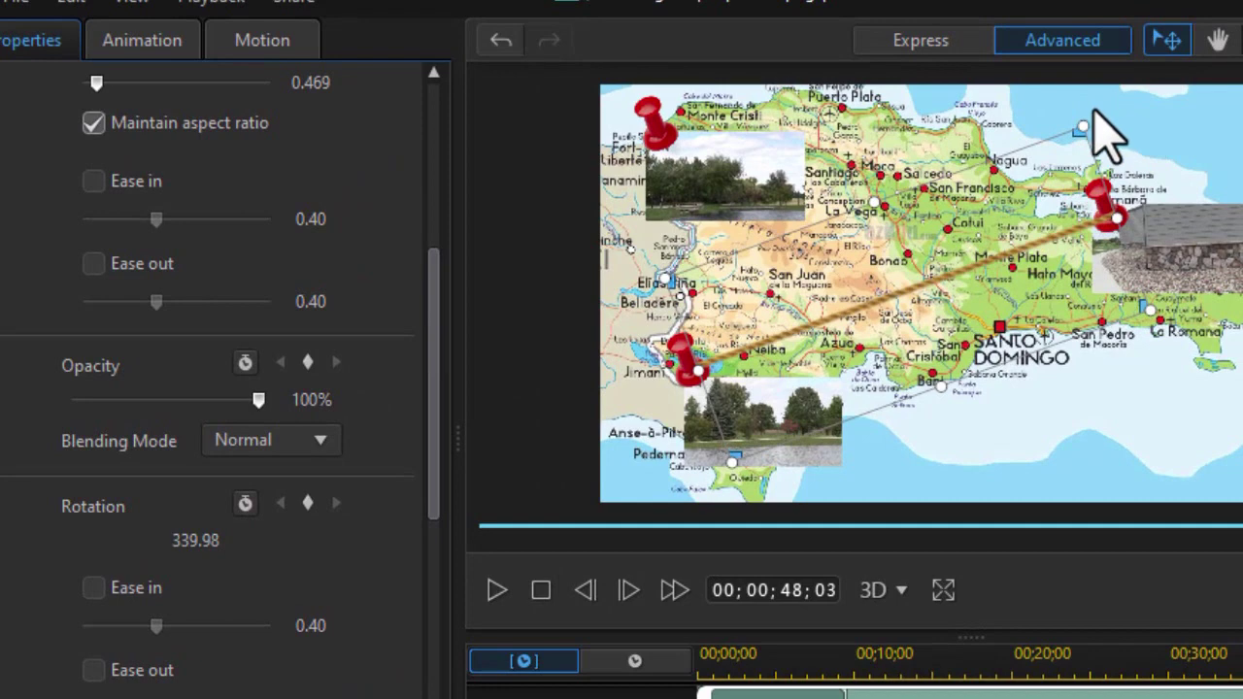
{"action": "left_click_drag", "start_coordinate": [1104, 113], "coordinate": [1101, 110]}
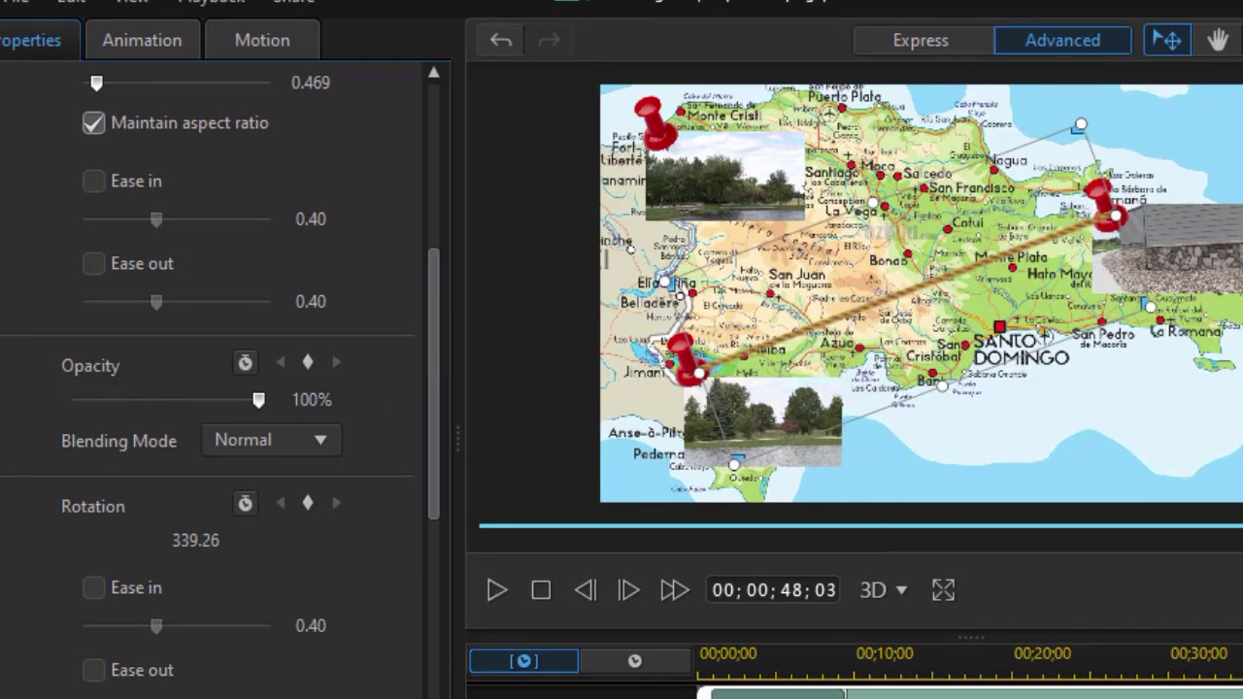
{"action": "left_click", "coordinate": [697, 687]}
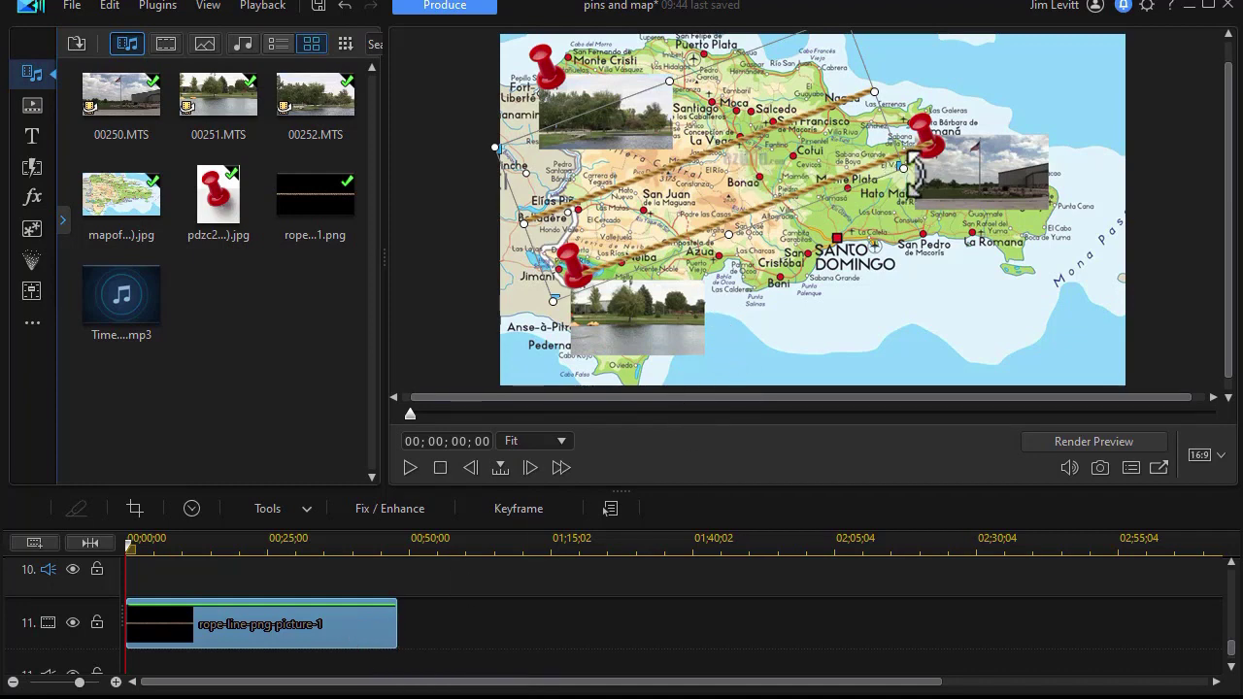
- Stretch the track 11 rope from the top-left pin down to the lower-left pin
{"action": "left_click_drag", "start_coordinate": [903, 169], "coordinate": [547, 343]}
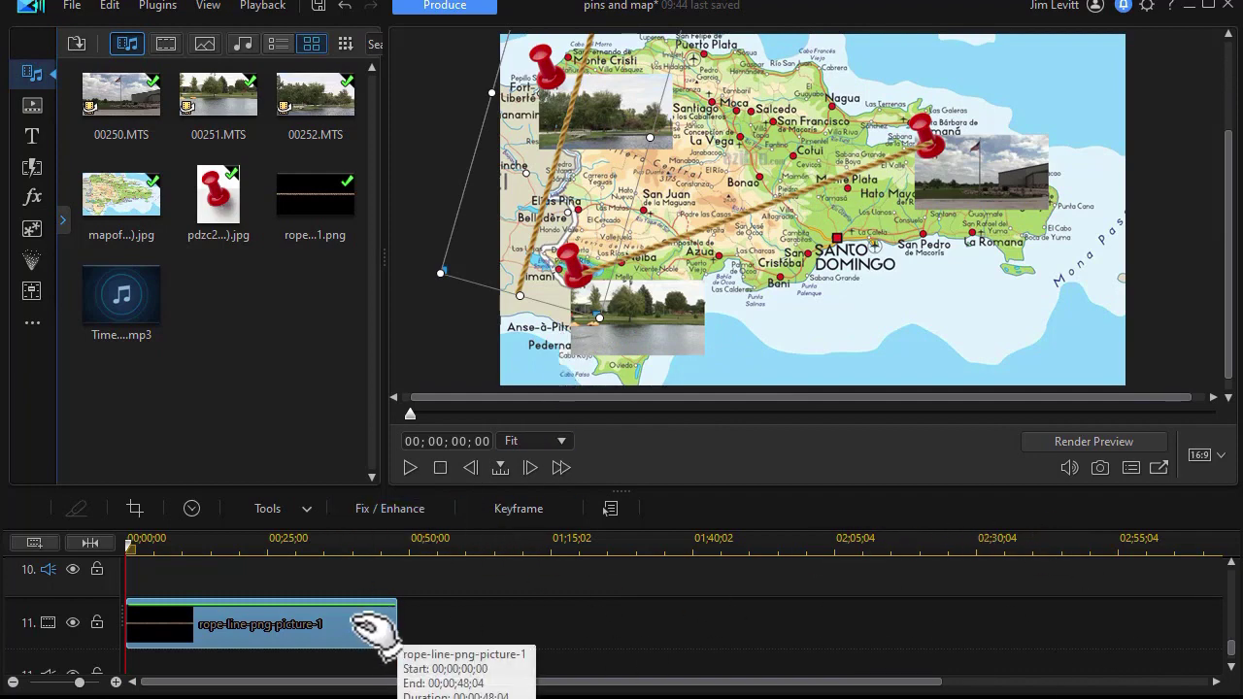
{"action": "scroll", "coordinate": [360, 636], "scroll_direction": "down", "scroll_amount": 1}
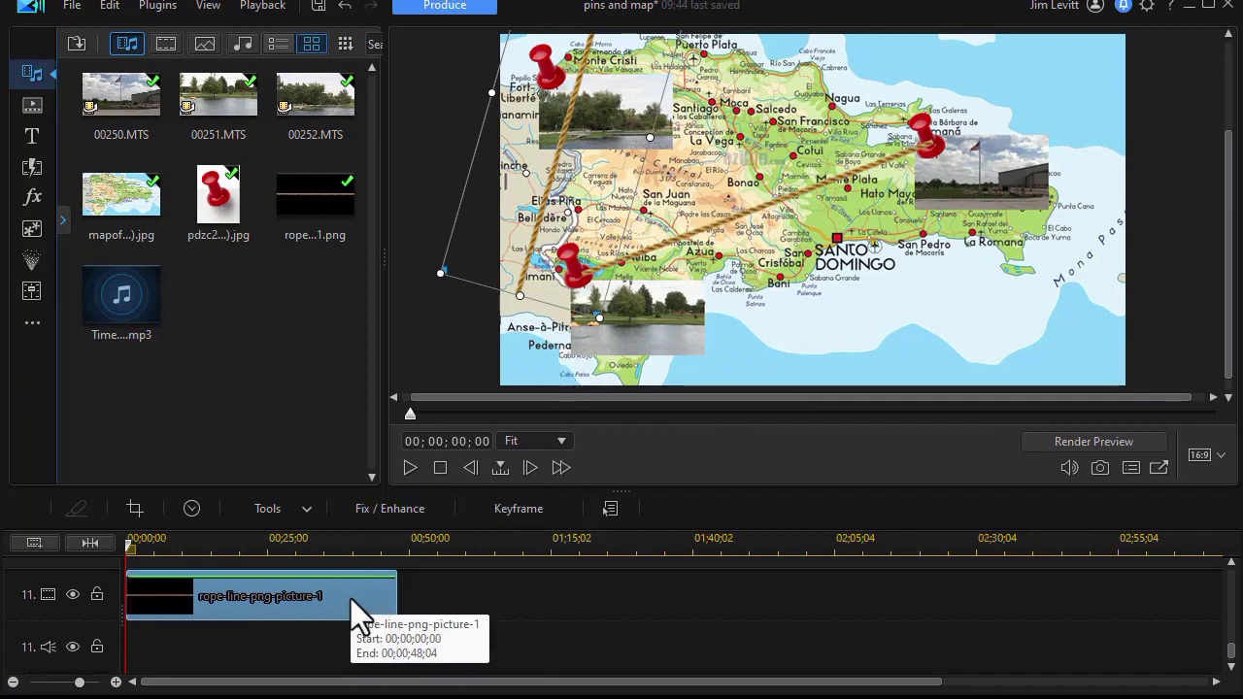
{"action": "left_click", "coordinate": [222, 655]}
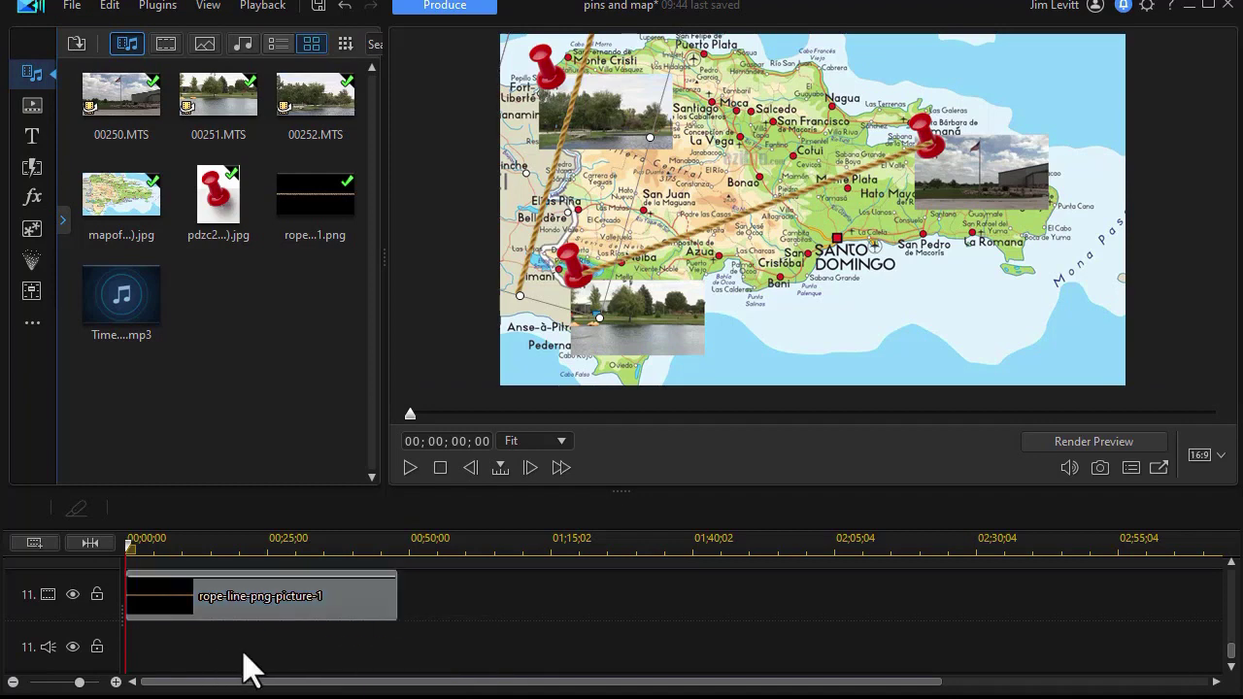
{"action": "scroll", "coordinate": [1213, 644], "scroll_direction": "up", "scroll_amount": 3}
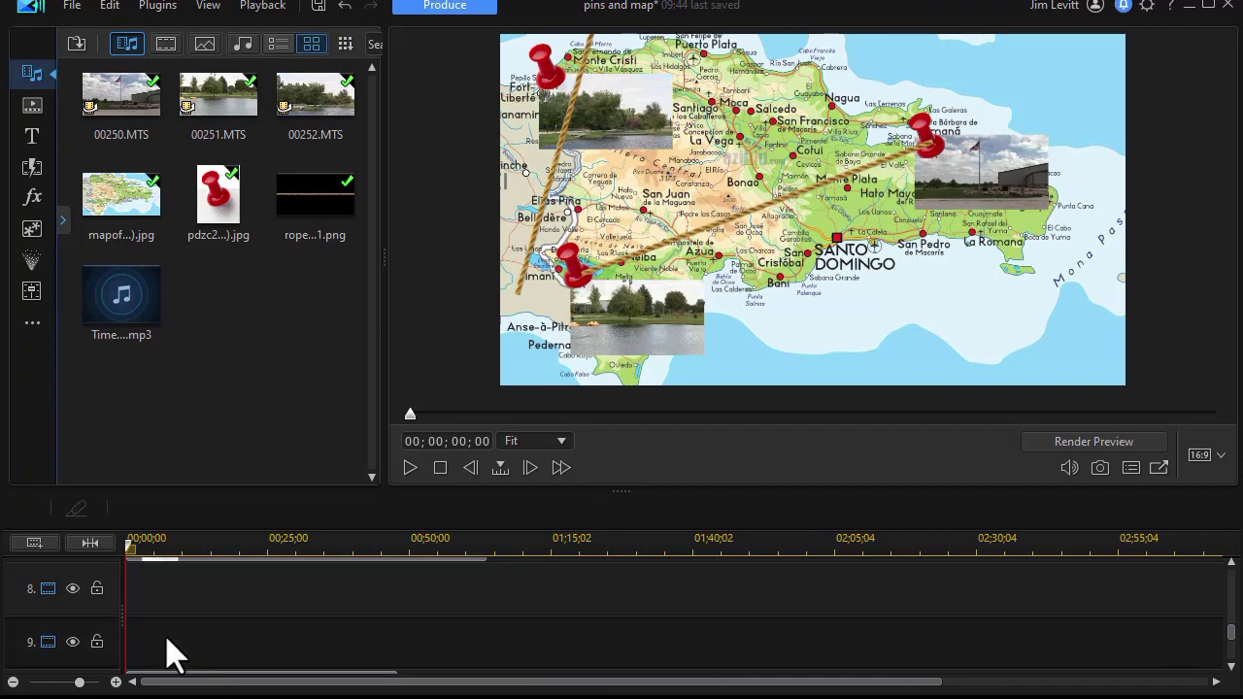
{"action": "left_click", "coordinate": [741, 203]}
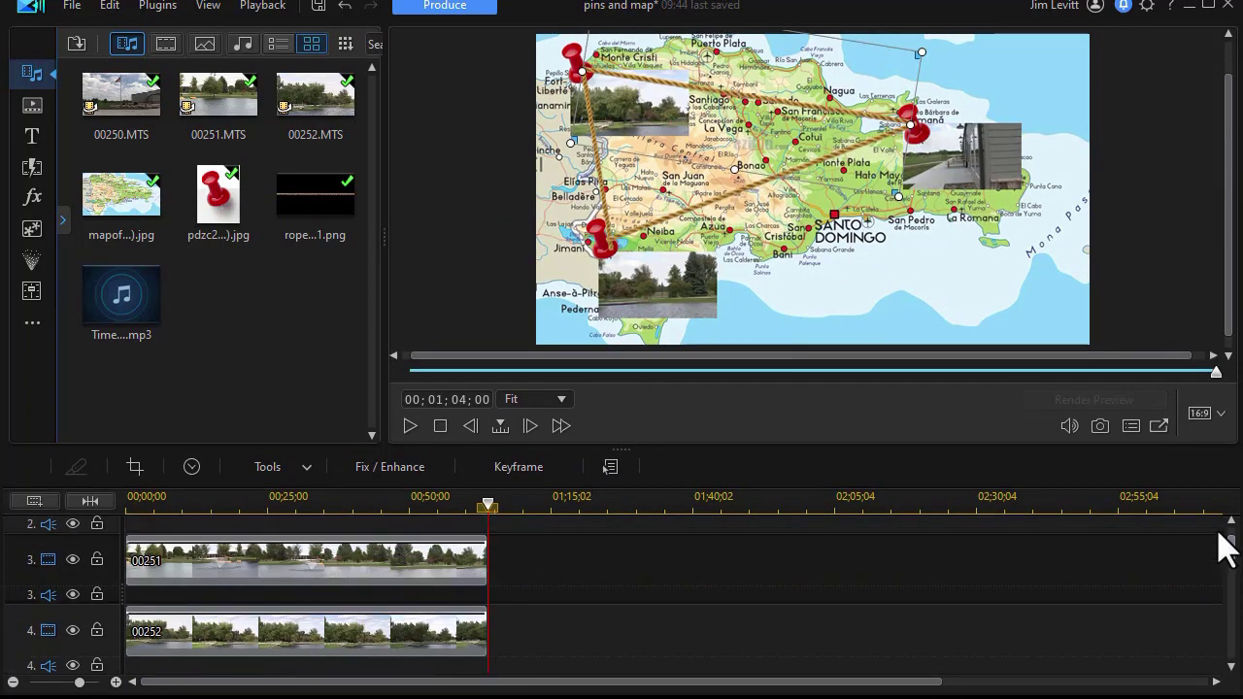
{"action": "left_click_drag", "start_coordinate": [1226, 549], "coordinate": [1226, 505]}
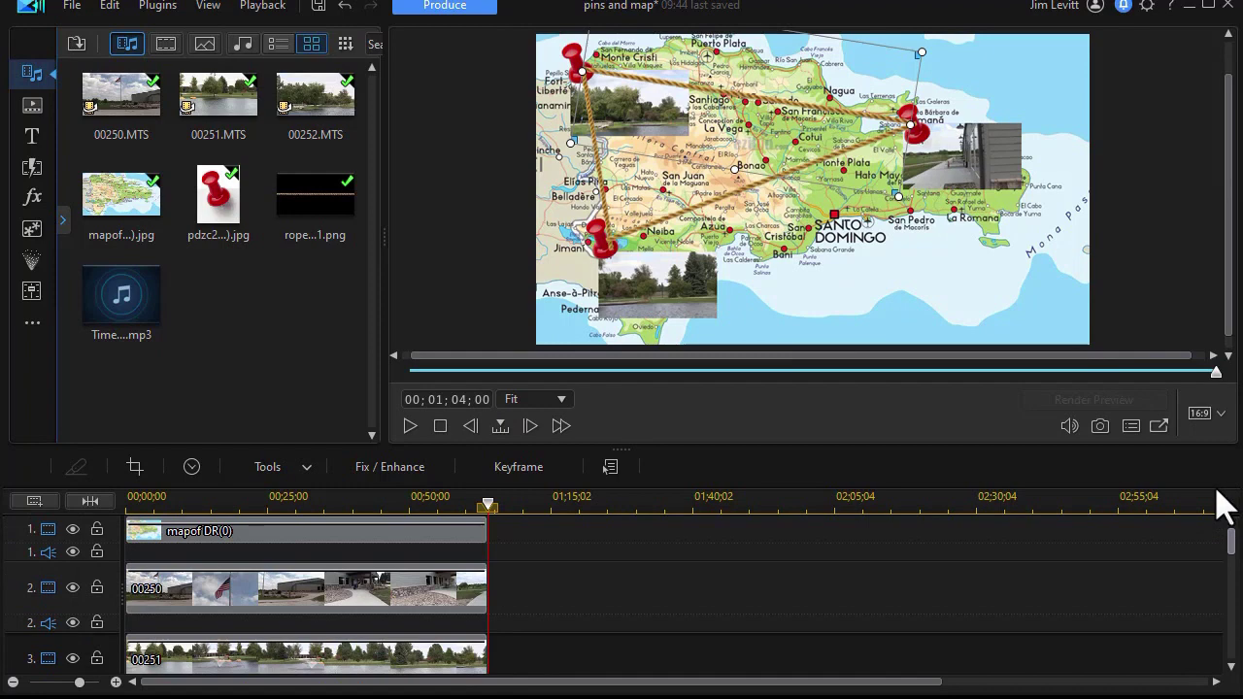
{"action": "left_click_drag", "start_coordinate": [1229, 543], "coordinate": [1234, 602]}
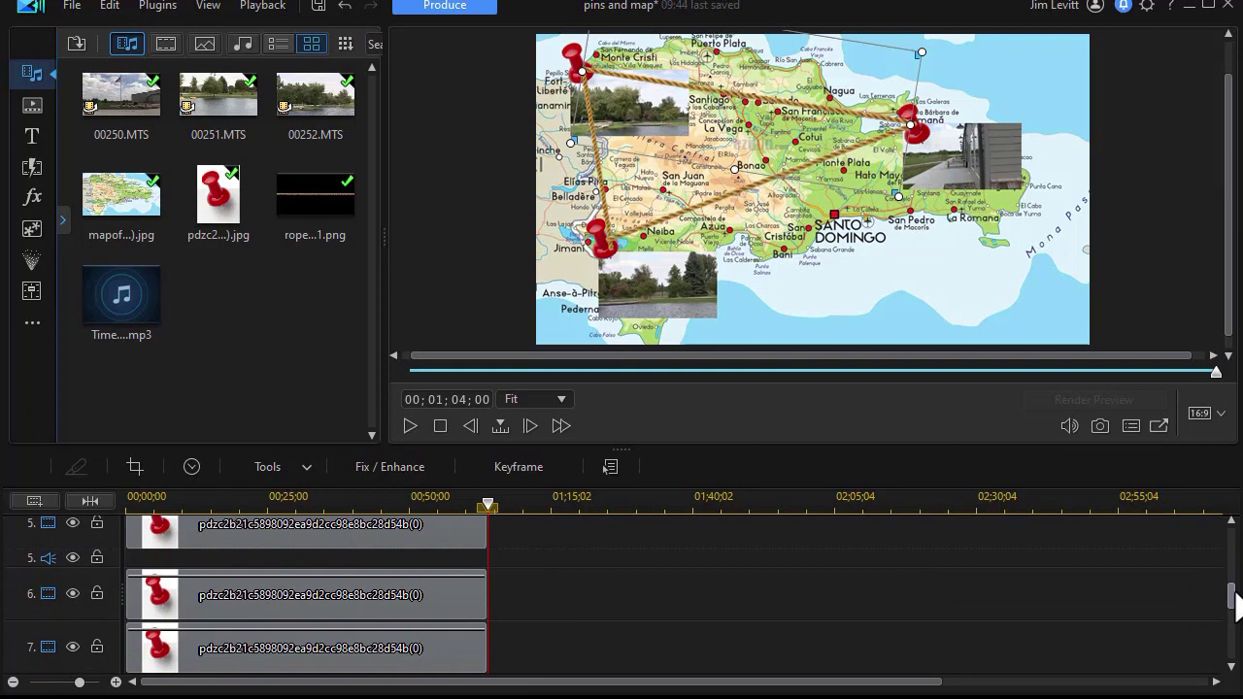
{"action": "left_click_drag", "start_coordinate": [1235, 604], "coordinate": [1240, 650]}
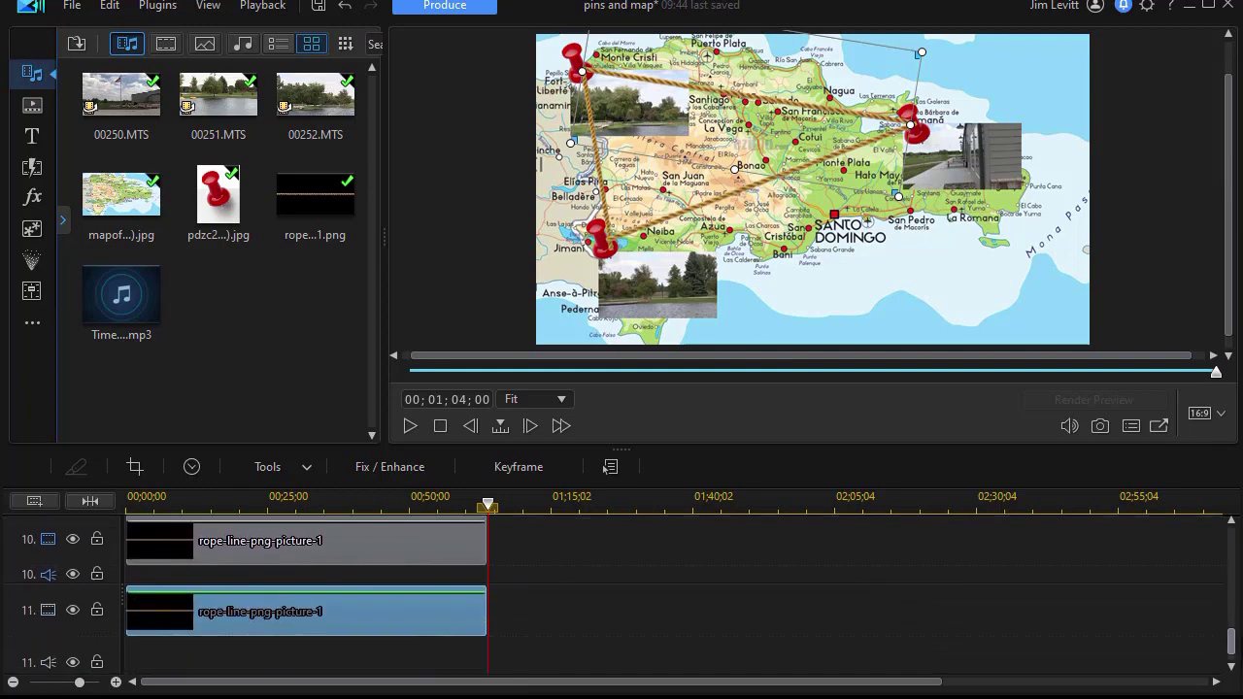
{"action": "scroll", "coordinate": [606, 467], "scroll_direction": "up", "scroll_amount": 10}
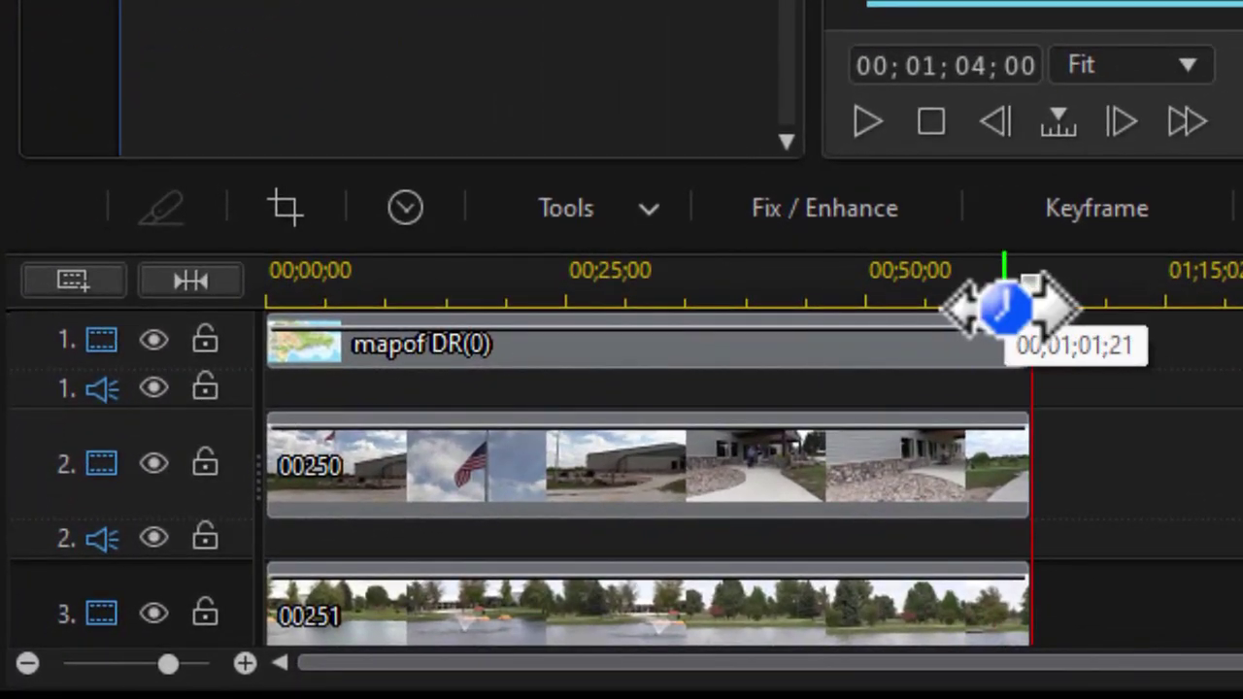
- Mark the whole project as the range and render it as 'pins and map11.mp4'
{"action": "left_click_drag", "start_coordinate": [1025, 340], "coordinate": [105, 333]}
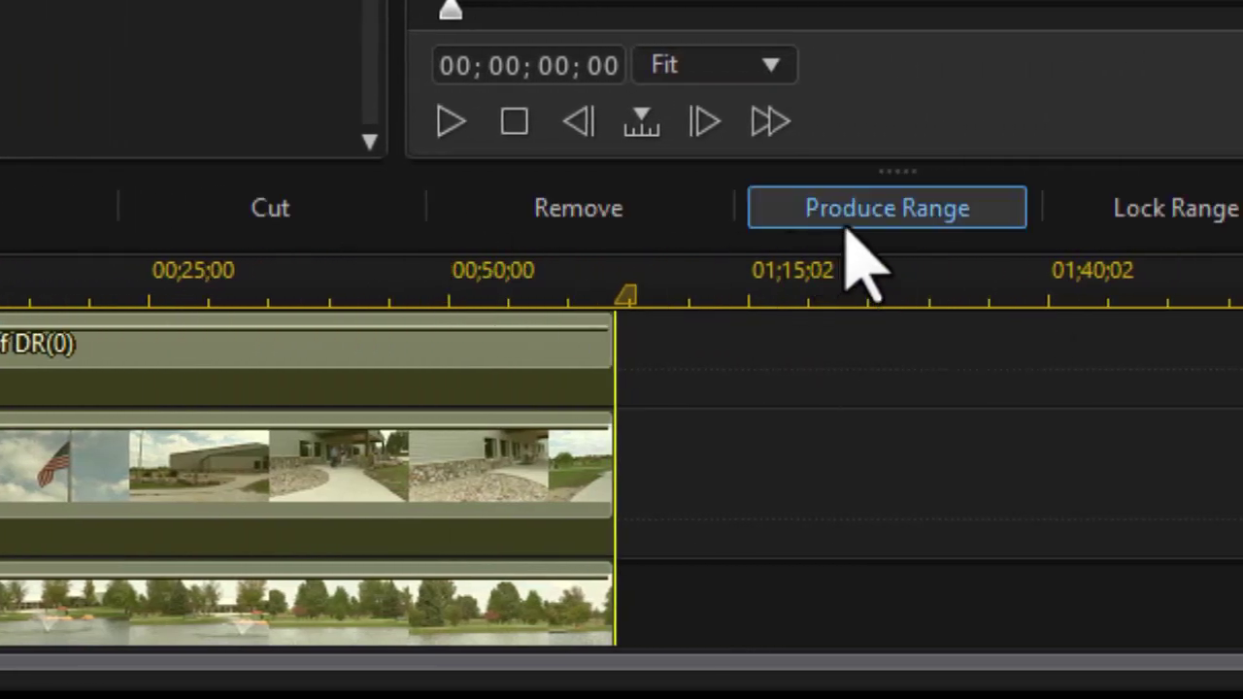
{"action": "left_click", "coordinate": [851, 219]}
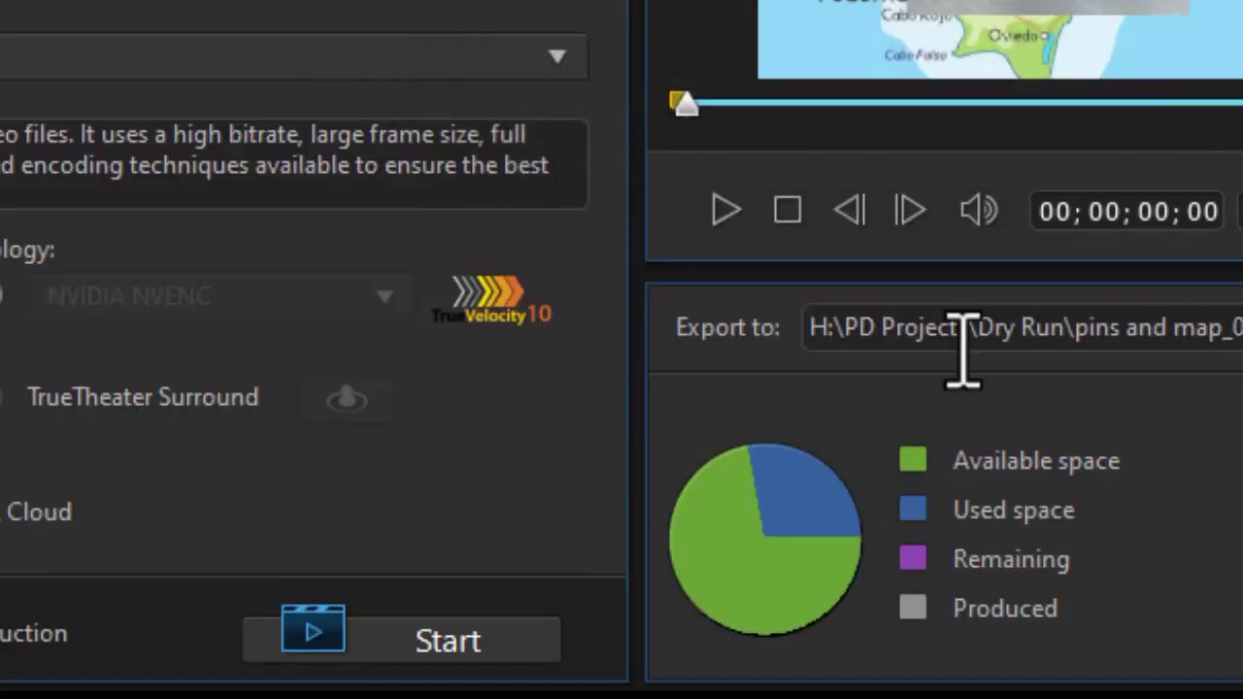
{"action": "left_click_drag", "start_coordinate": [1215, 327], "coordinate": [1240, 327]}
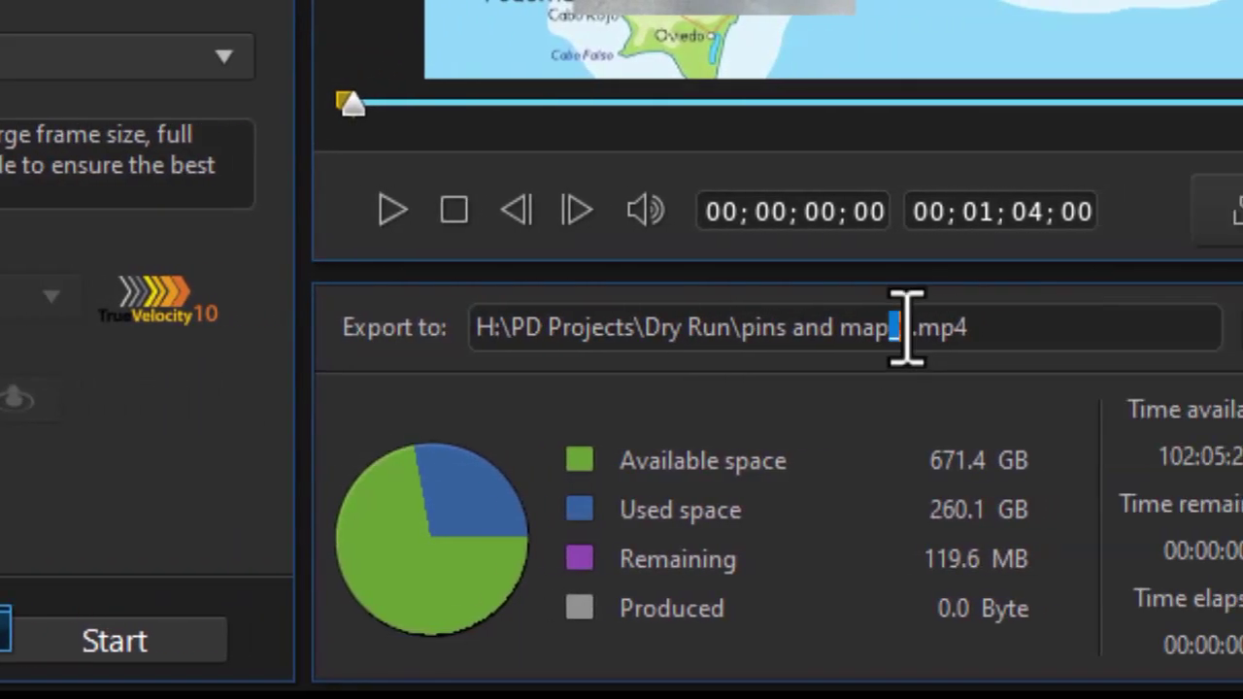
{"action": "type", "text": "1"}
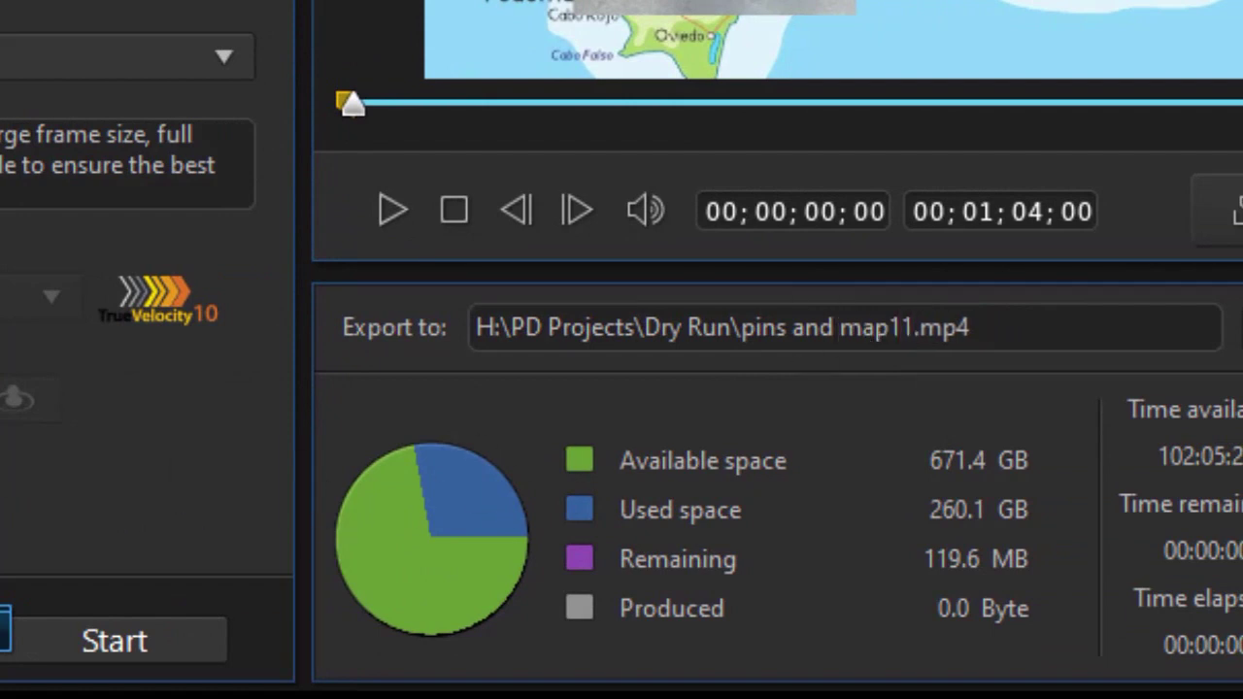
{"action": "left_click", "coordinate": [117, 644]}
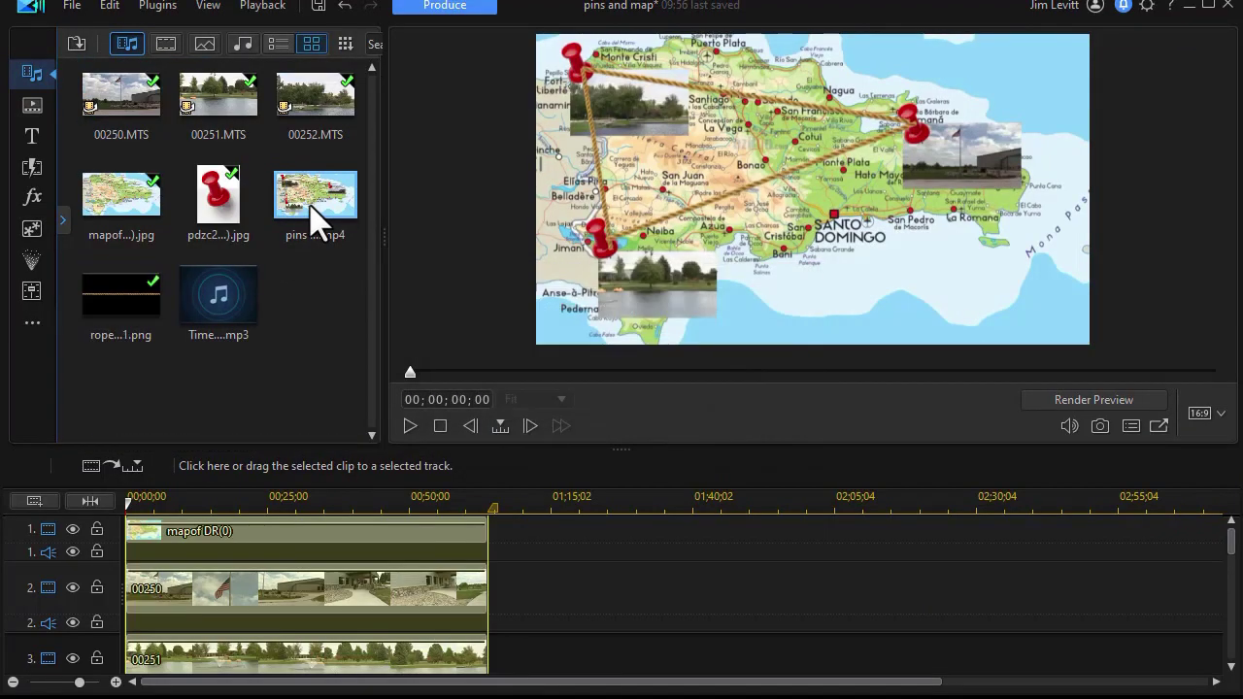
- Add 'pins and map11.mp4' to track 1 with two Time Traveler mp3 copies beneath it
{"action": "left_click_drag", "start_coordinate": [316, 192], "coordinate": [575, 551]}
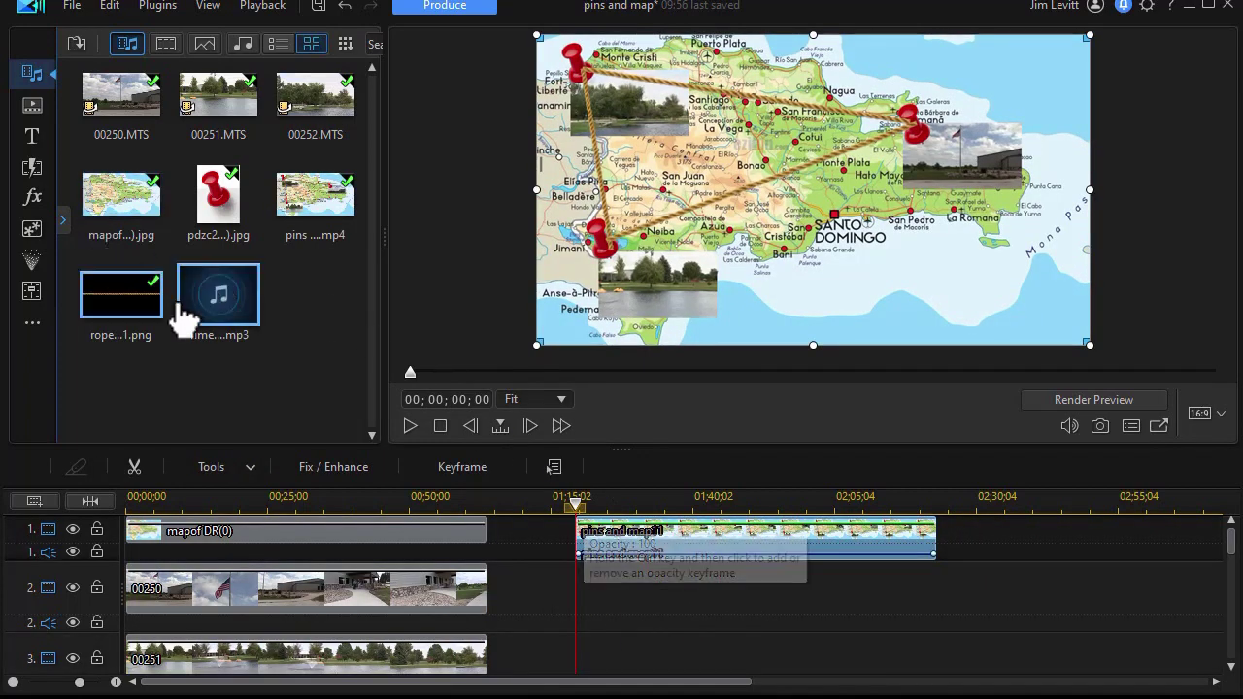
{"action": "left_click_drag", "start_coordinate": [214, 306], "coordinate": [573, 587]}
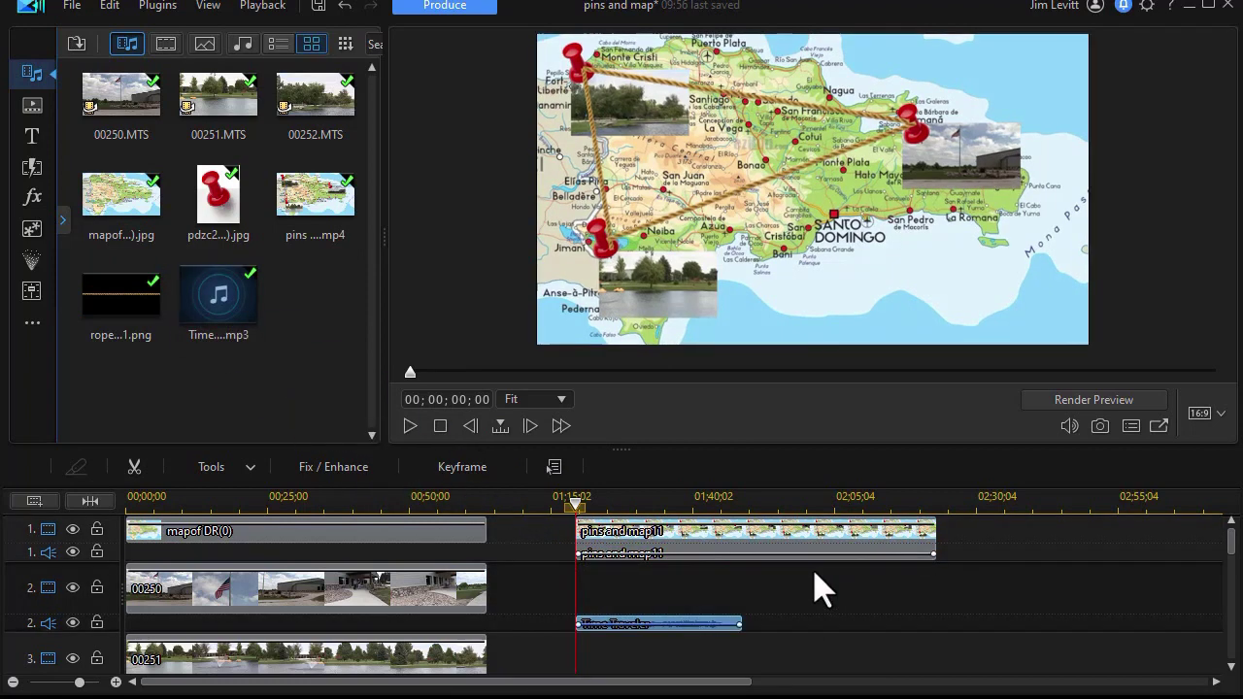
{"action": "left_click_drag", "start_coordinate": [226, 302], "coordinate": [787, 627]}
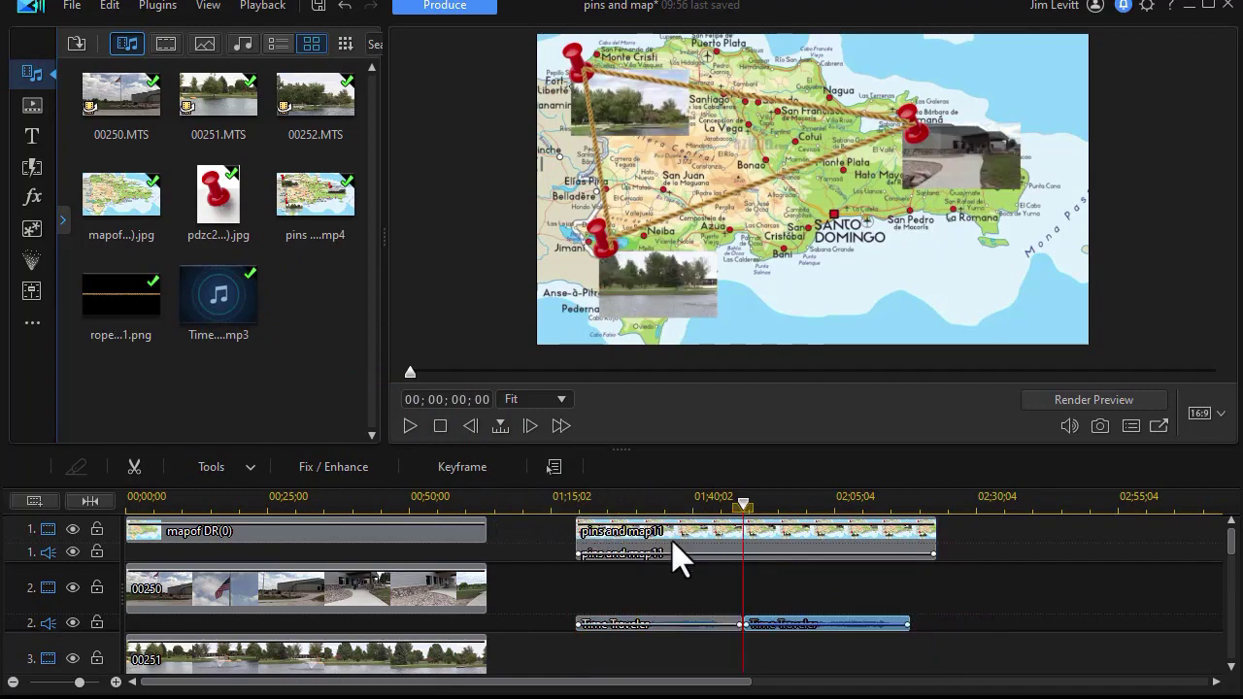
{"action": "left_click", "coordinate": [668, 547]}
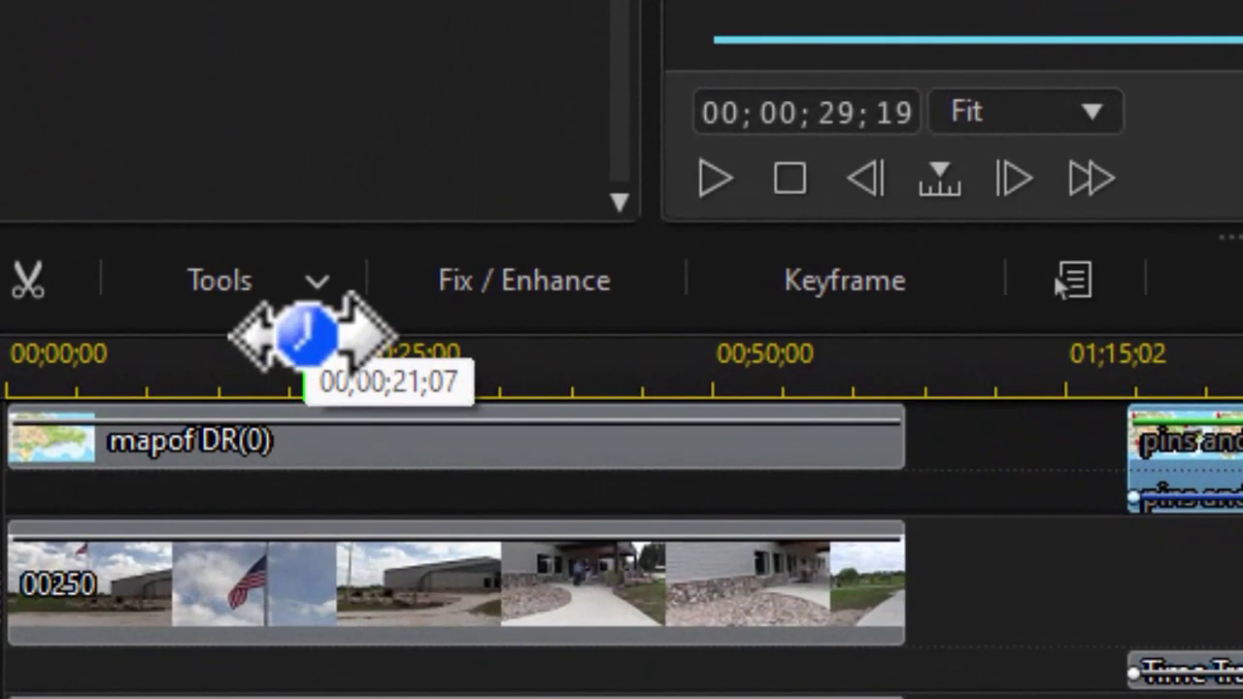
- In Crop/Zoom/Pan, add keyframes at 00;00;01;24 (duplicated from the start) and 00;00;04;20
{"action": "left_click", "coordinate": [247, 281]}
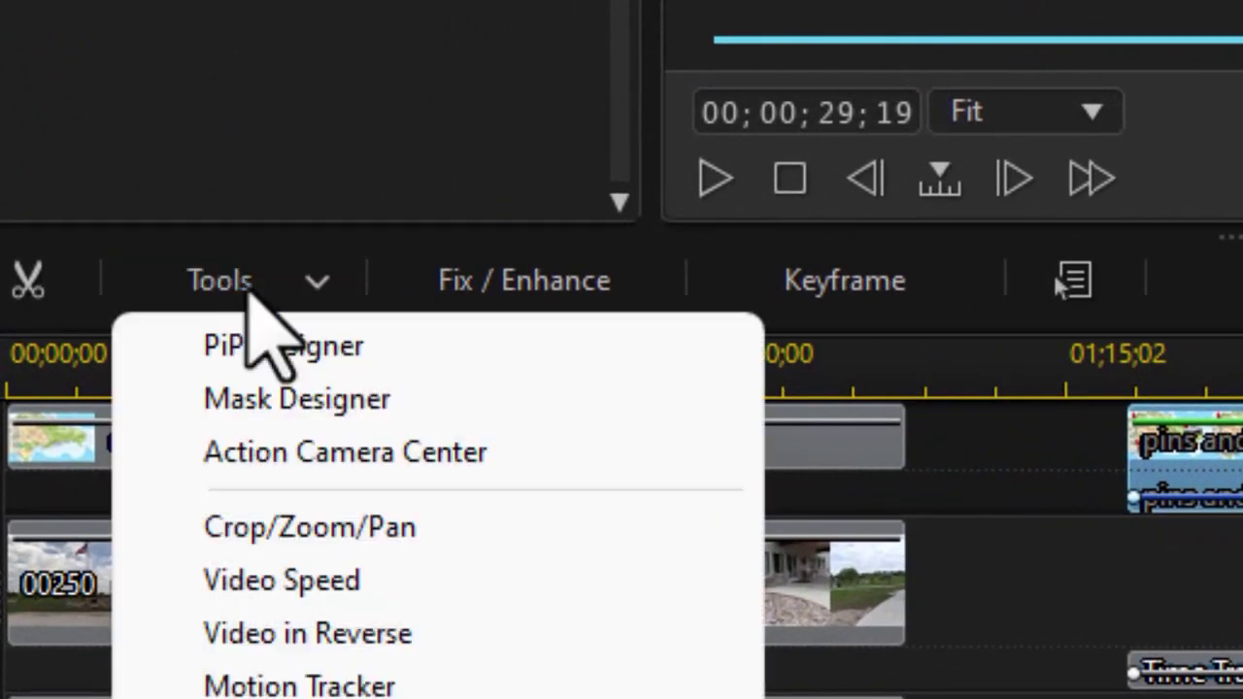
{"action": "left_click", "coordinate": [286, 522]}
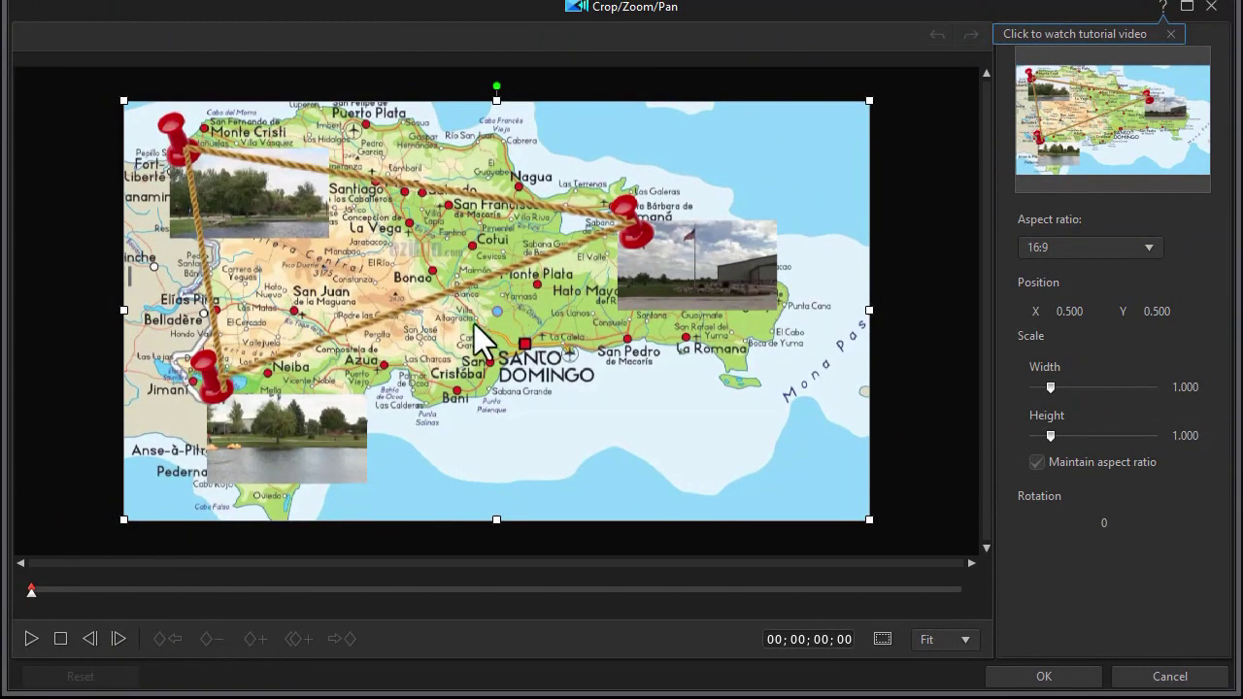
{"action": "left_click", "coordinate": [51, 589]}
{"action": "left_click_drag", "start_coordinate": [50, 591], "coordinate": [57, 592]}
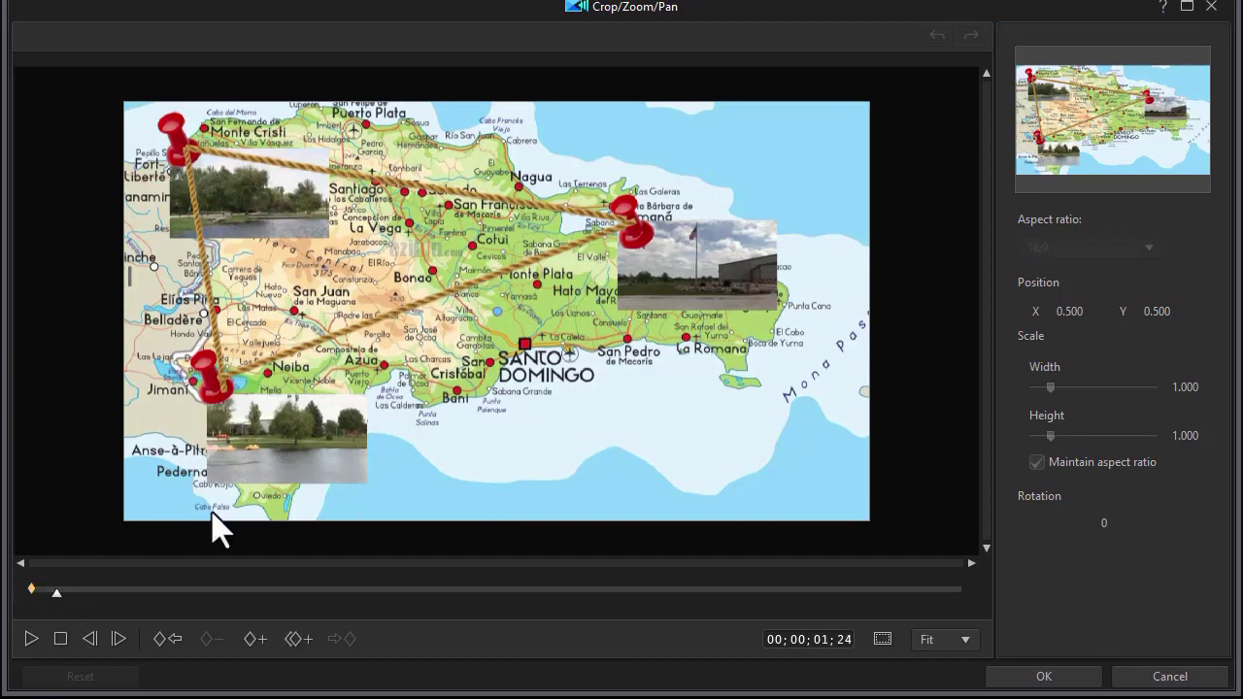
{"action": "left_click", "coordinate": [296, 640]}
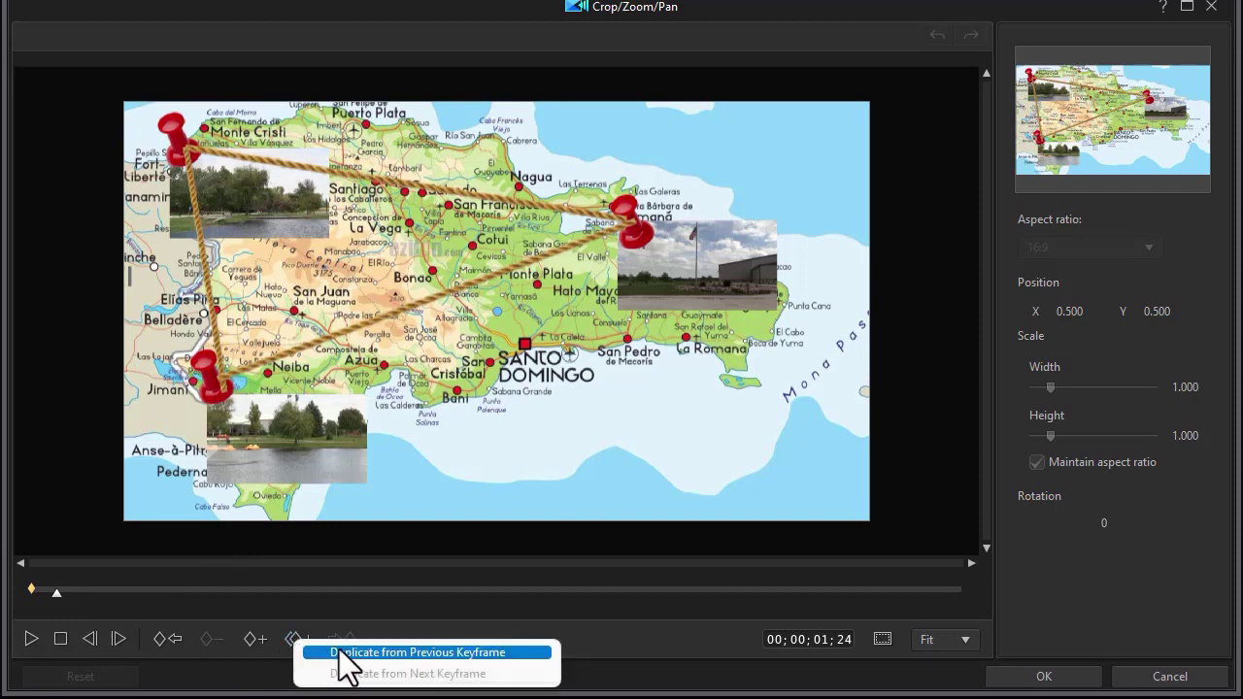
{"action": "left_click", "coordinate": [340, 650]}
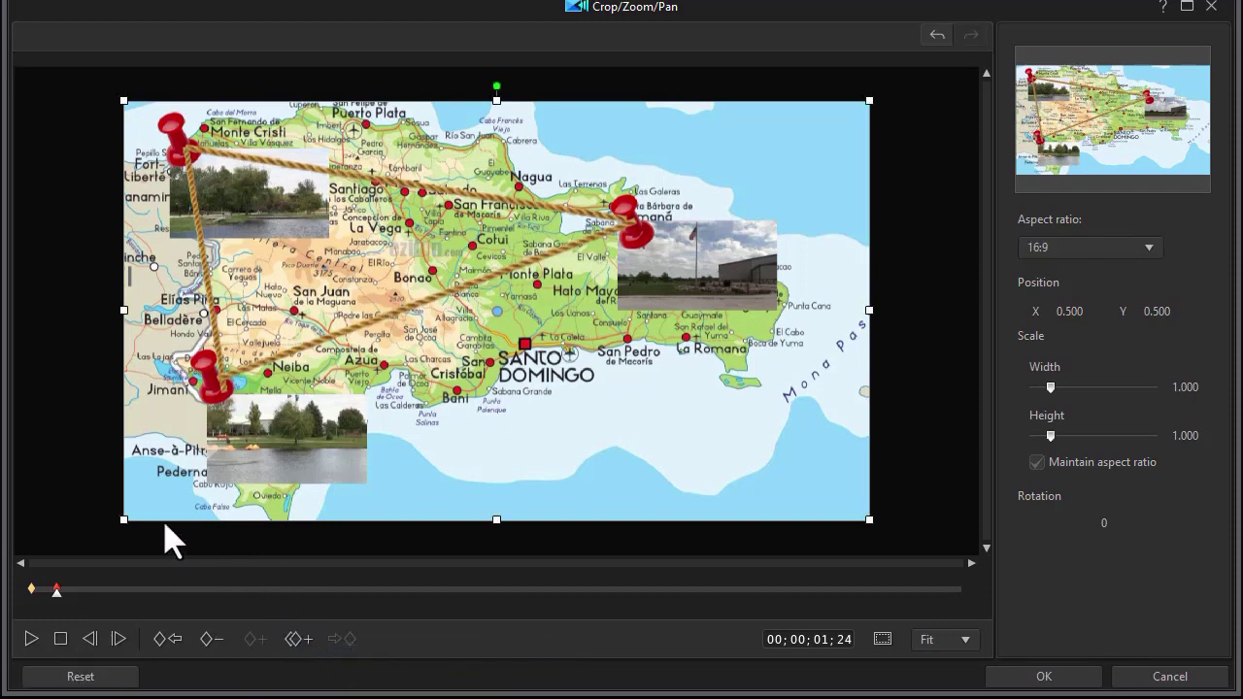
{"action": "left_click", "coordinate": [98, 589]}
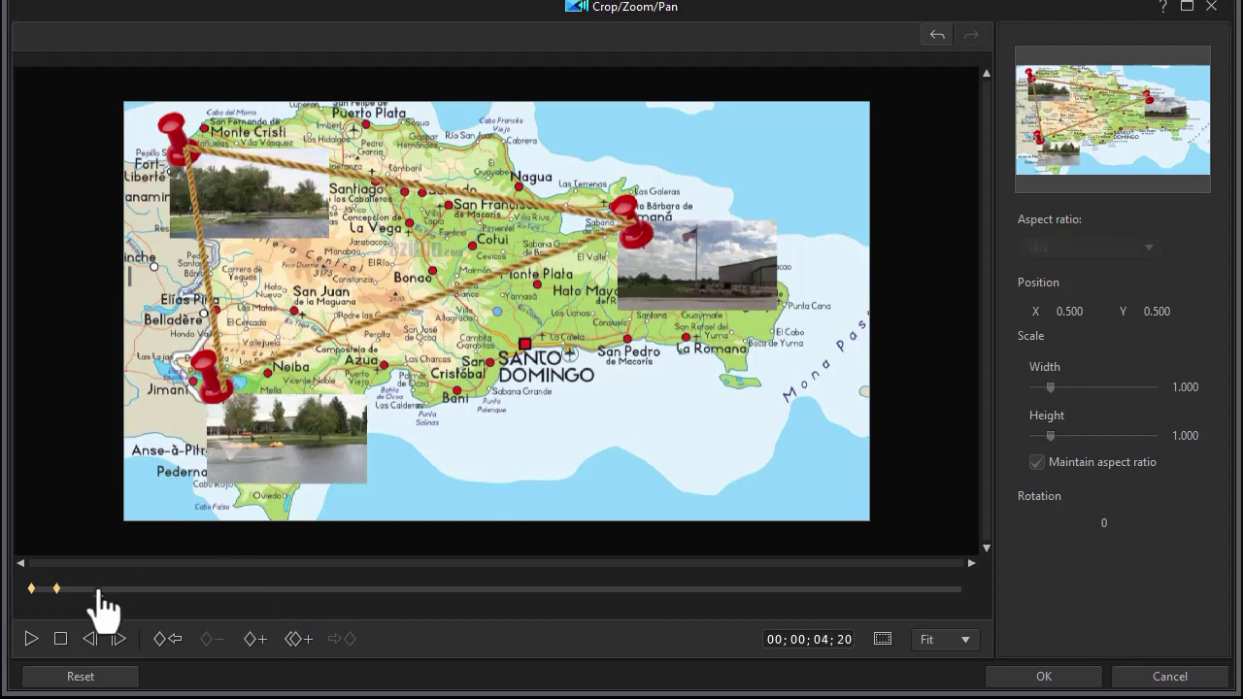
{"action": "left_click", "coordinate": [253, 638]}
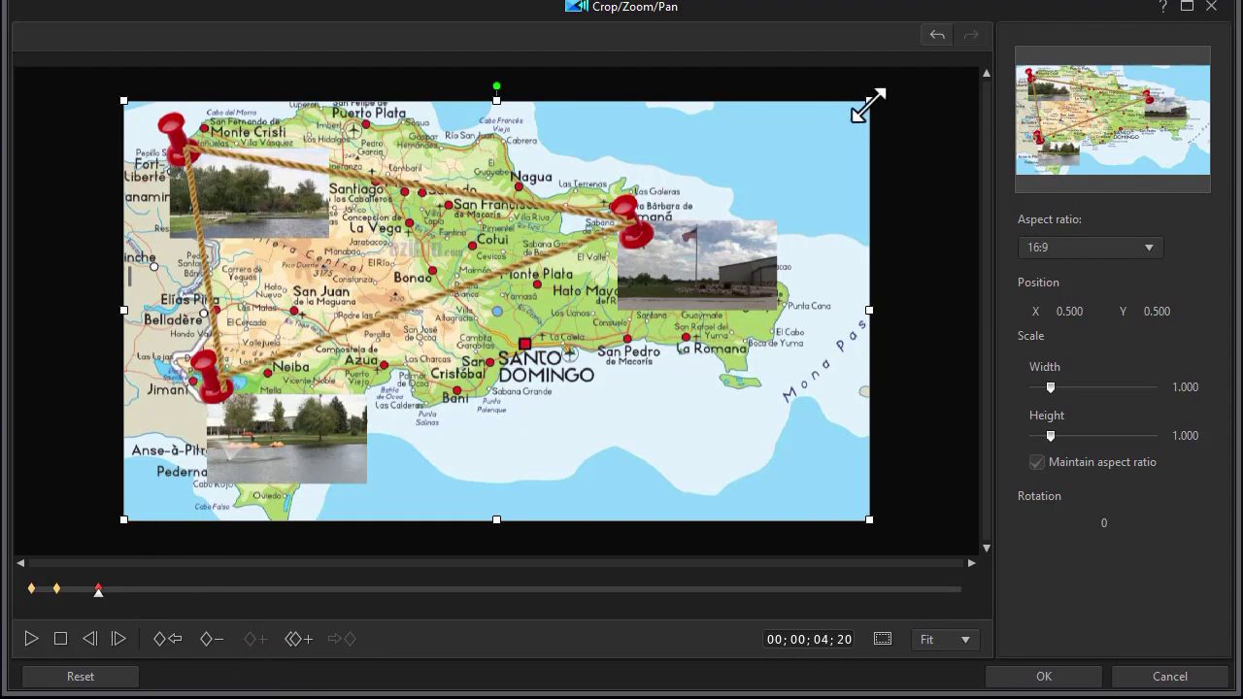
- Frame the 00;00;04;20 keyframe on the lower-left pond inset at scale 0.340 (X 0.229, Y 0.757)
{"action": "left_click_drag", "start_coordinate": [869, 101], "coordinate": [589, 295]}
{"action": "left_click_drag", "start_coordinate": [492, 305], "coordinate": [262, 389]}
{"action": "left_click_drag", "start_coordinate": [367, 451], "coordinate": [389, 485]}
{"action": "left_click_drag", "start_coordinate": [266, 404], "coordinate": [294, 413]}
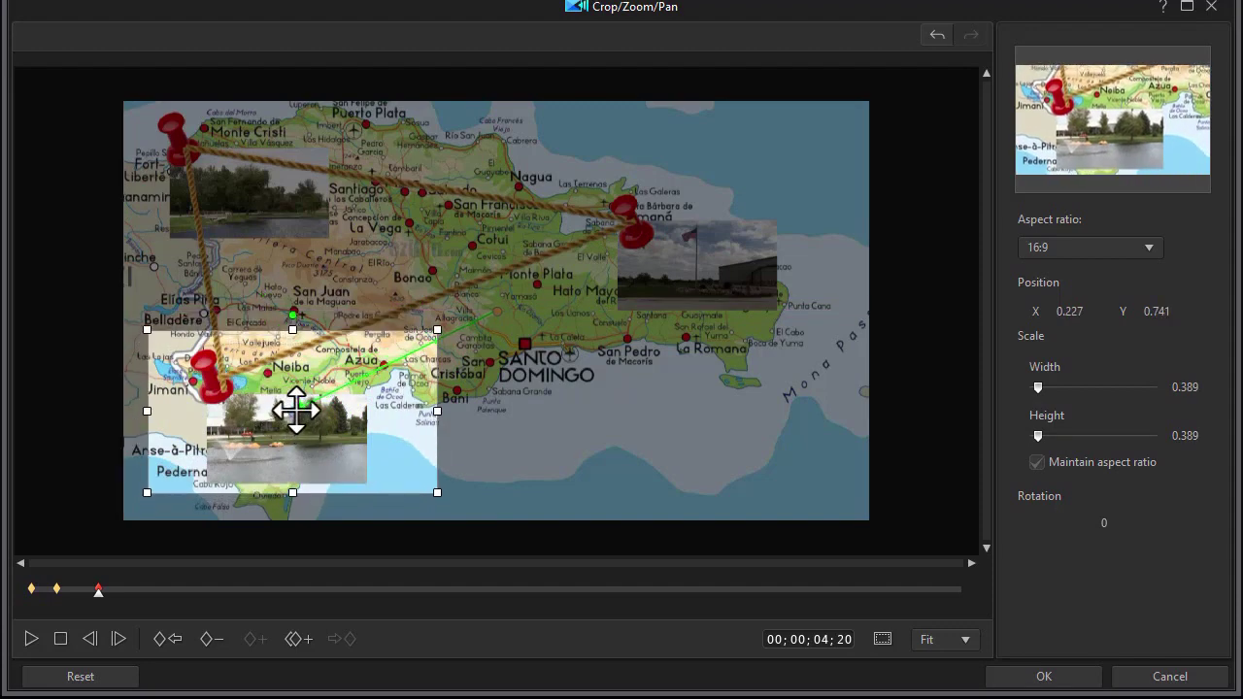
{"action": "left_click_drag", "start_coordinate": [437, 331], "coordinate": [424, 343]}
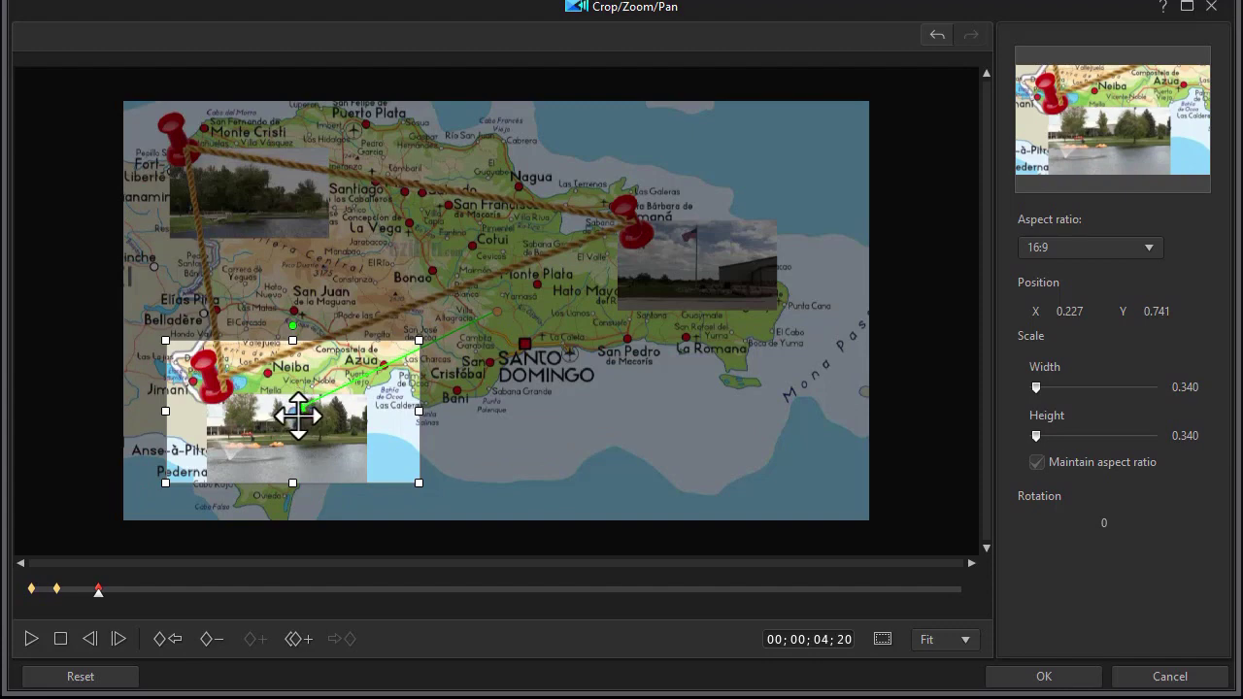
{"action": "left_click_drag", "start_coordinate": [291, 411], "coordinate": [299, 423]}
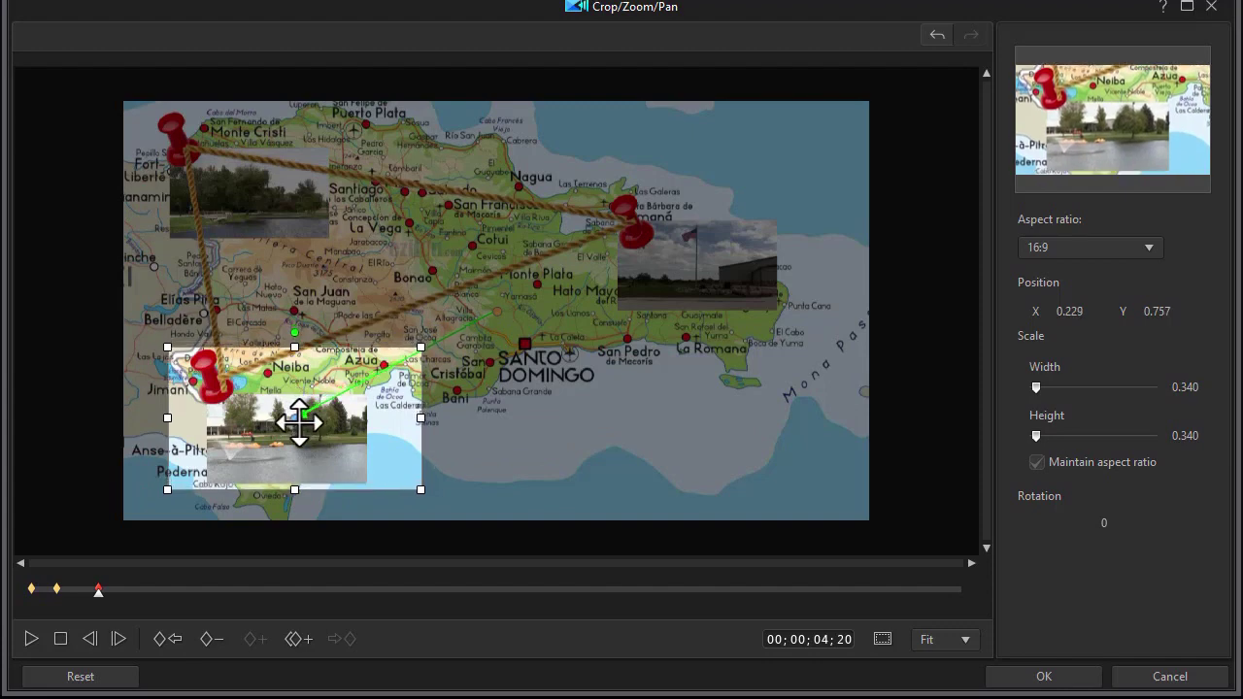
{"action": "left_click", "coordinate": [136, 590]}
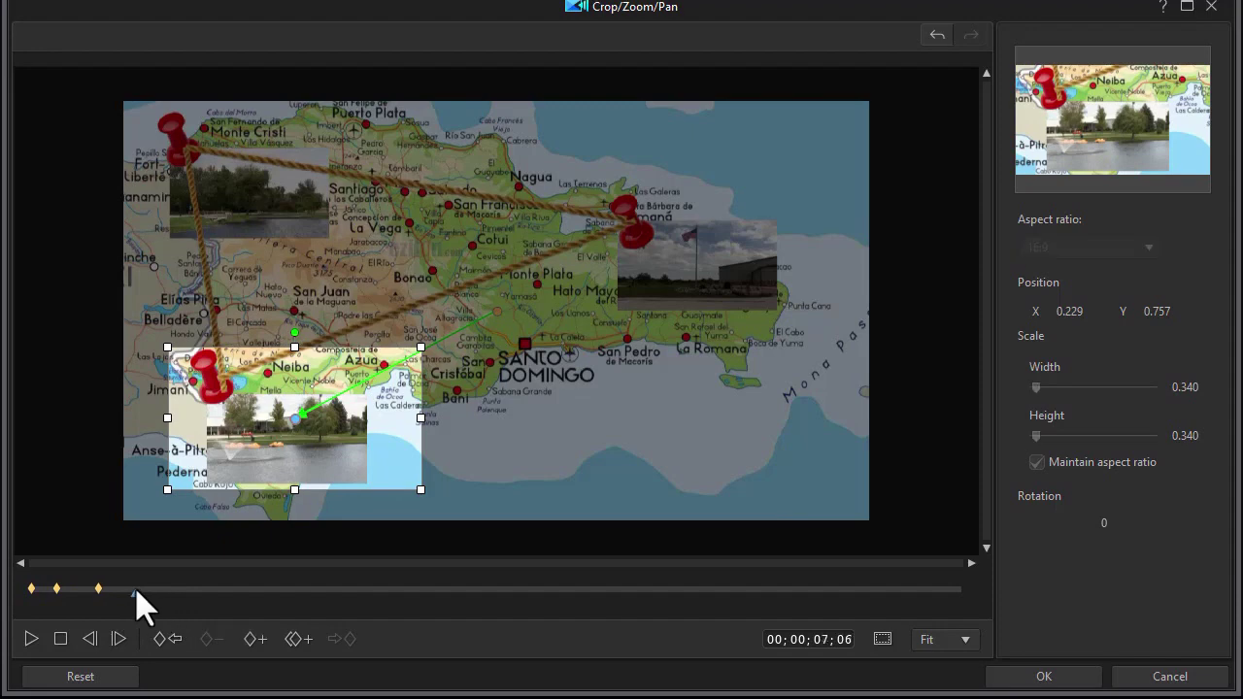
- Hold the pond view at 00;00;07;06, then add a 00;00;09;05 keyframe framing the flag inset
{"action": "left_click", "coordinate": [296, 640]}
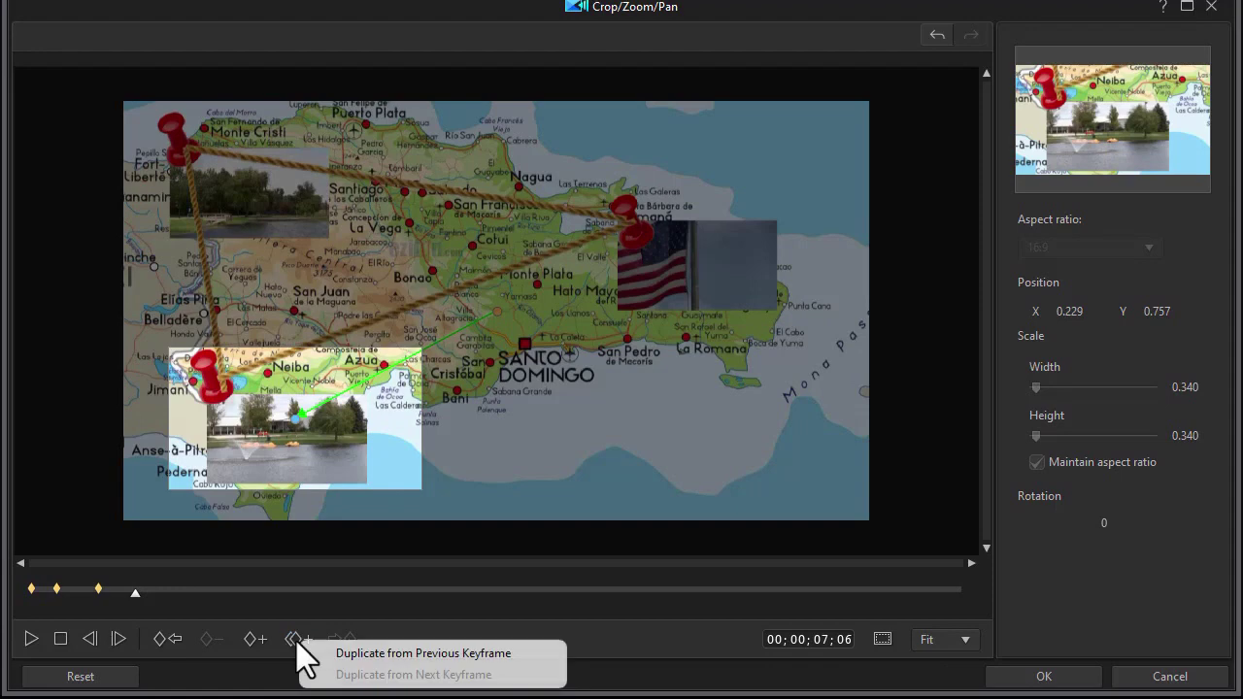
{"action": "left_click", "coordinate": [352, 654]}
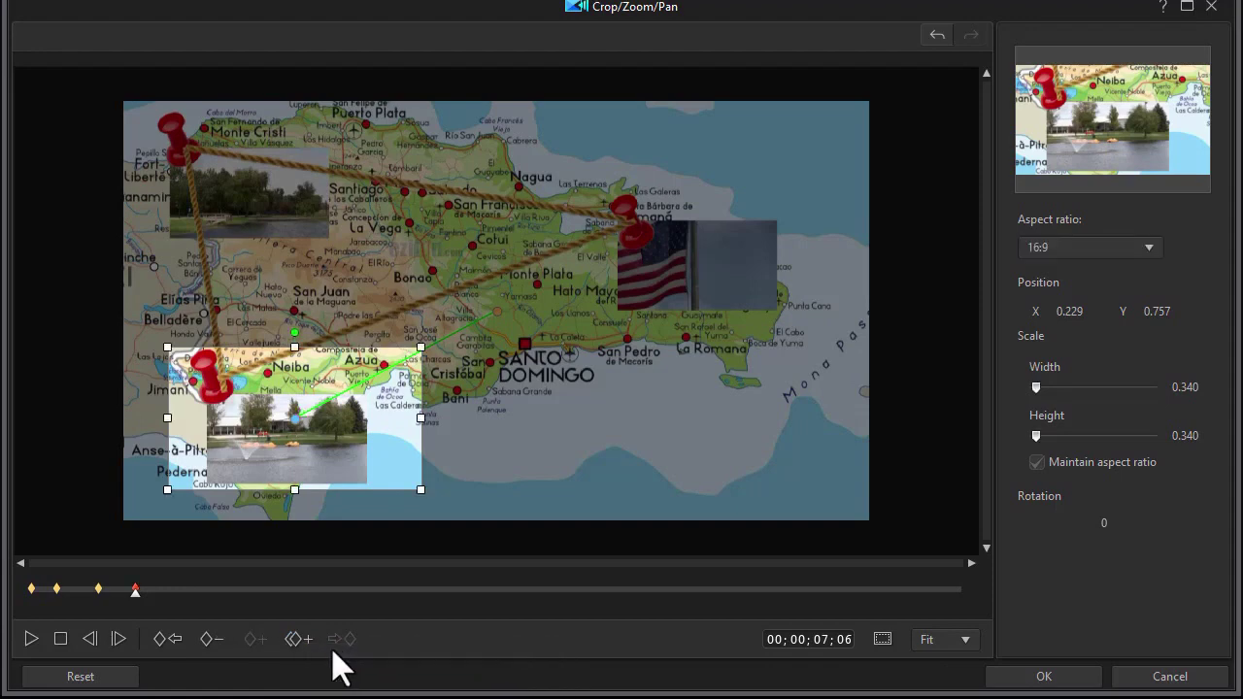
{"action": "left_click", "coordinate": [165, 590]}
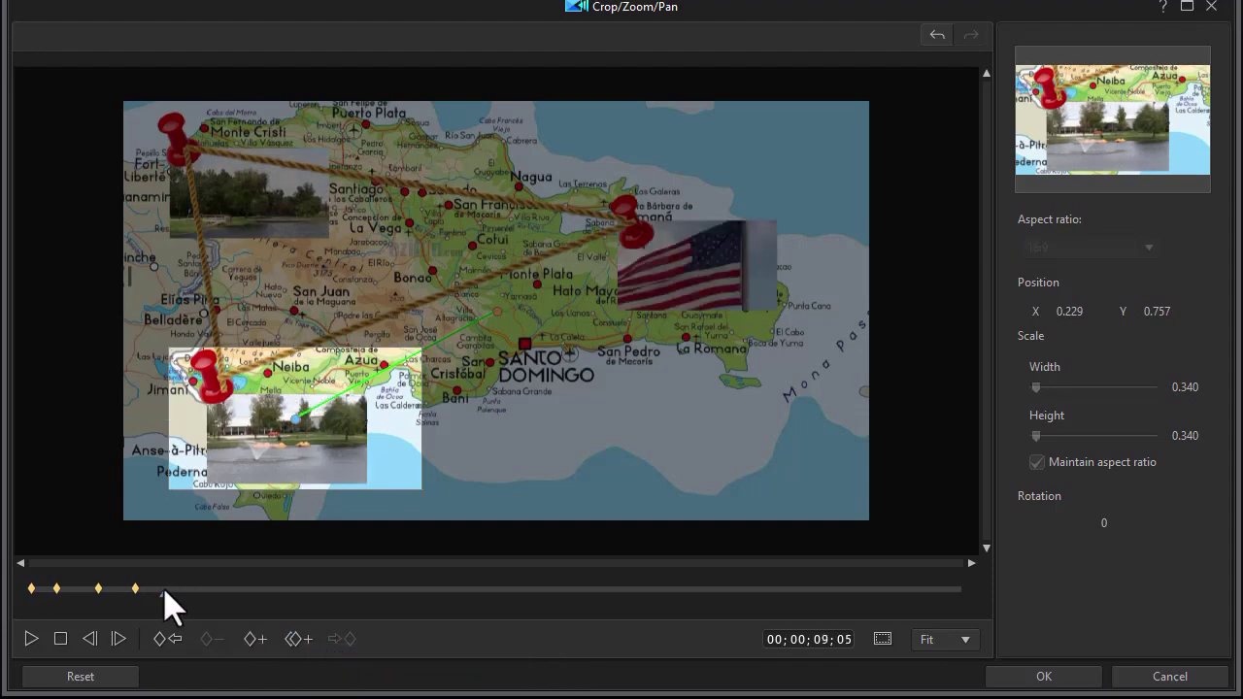
{"action": "left_click", "coordinate": [255, 639]}
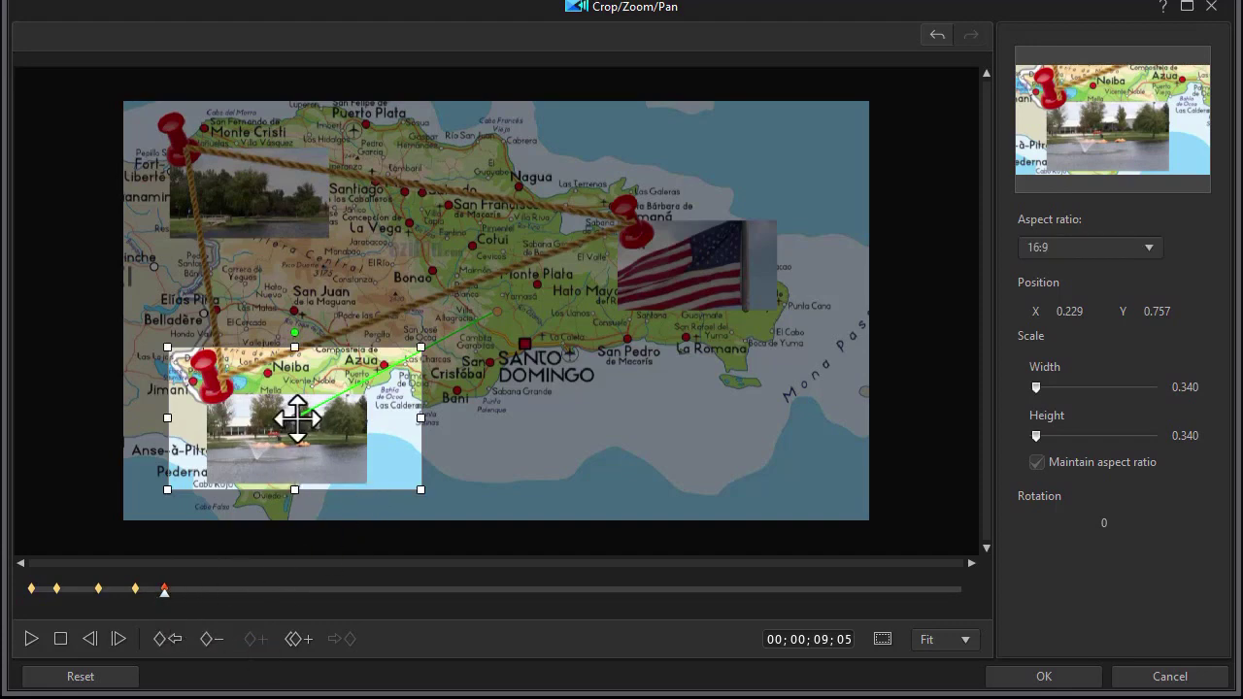
{"action": "left_click_drag", "start_coordinate": [297, 419], "coordinate": [691, 261]}
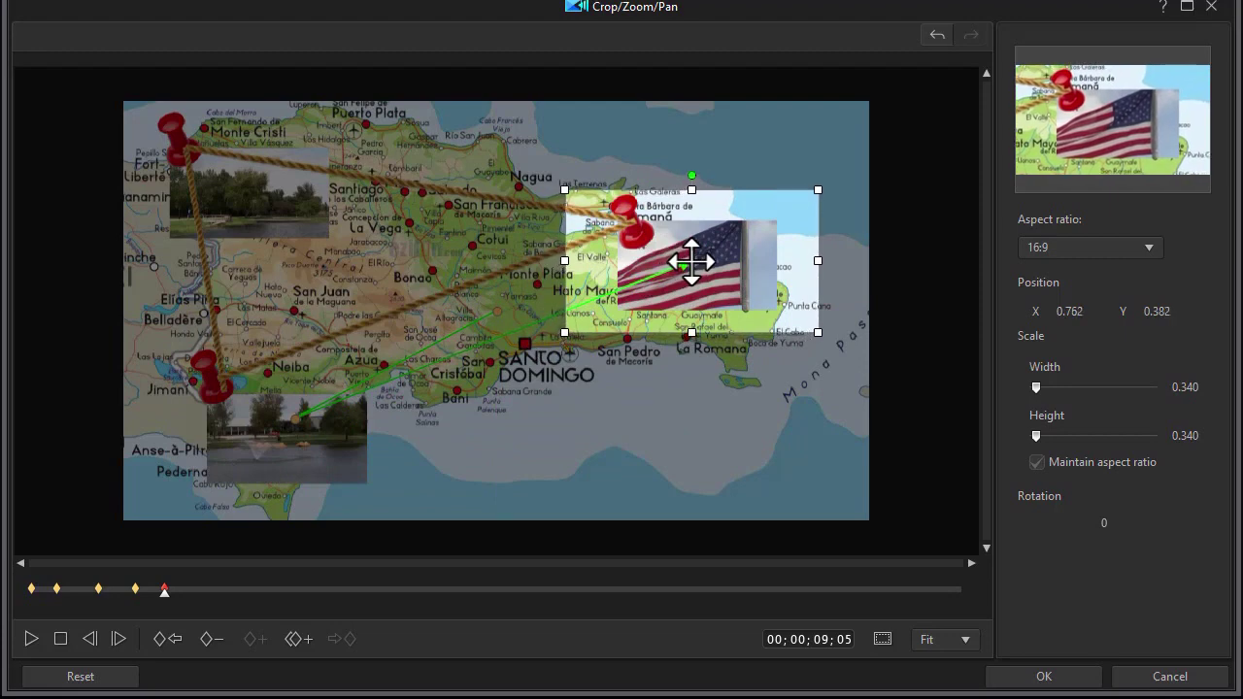
- Duplicate the flag view into a keyframe at 00;00;11;13, undoing the stray extra change
{"action": "left_click", "coordinate": [197, 591]}
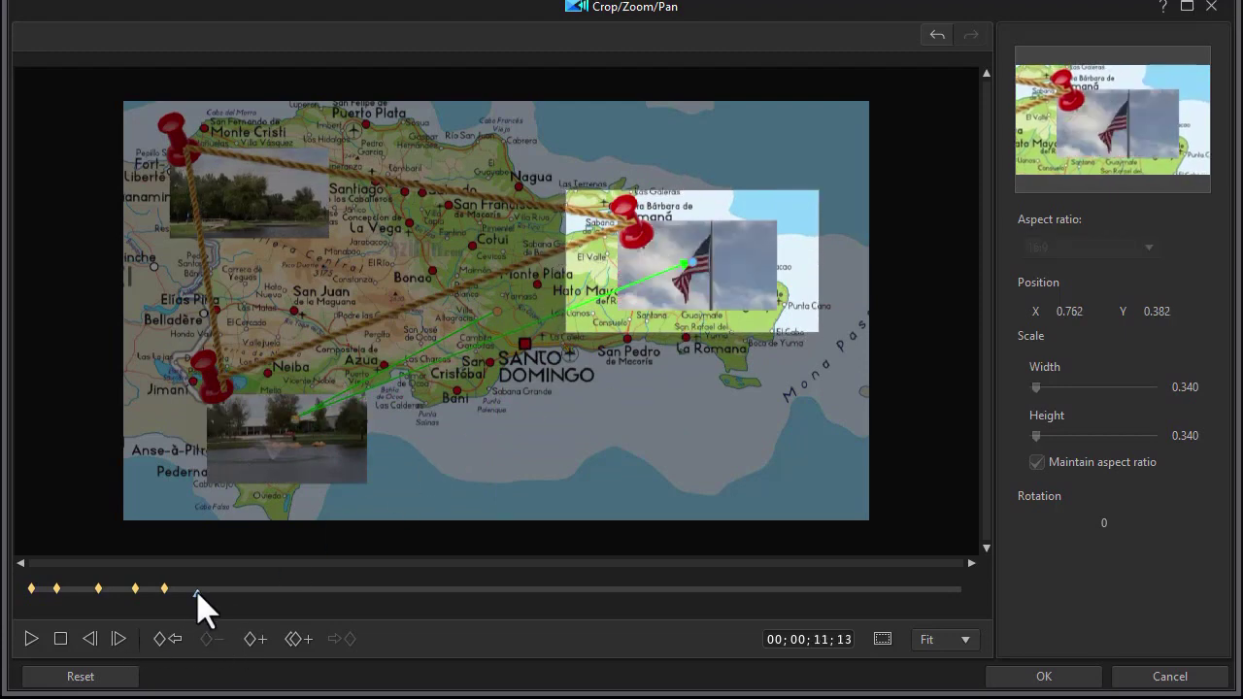
{"action": "left_click", "coordinate": [298, 641]}
{"action": "left_click", "coordinate": [369, 654]}
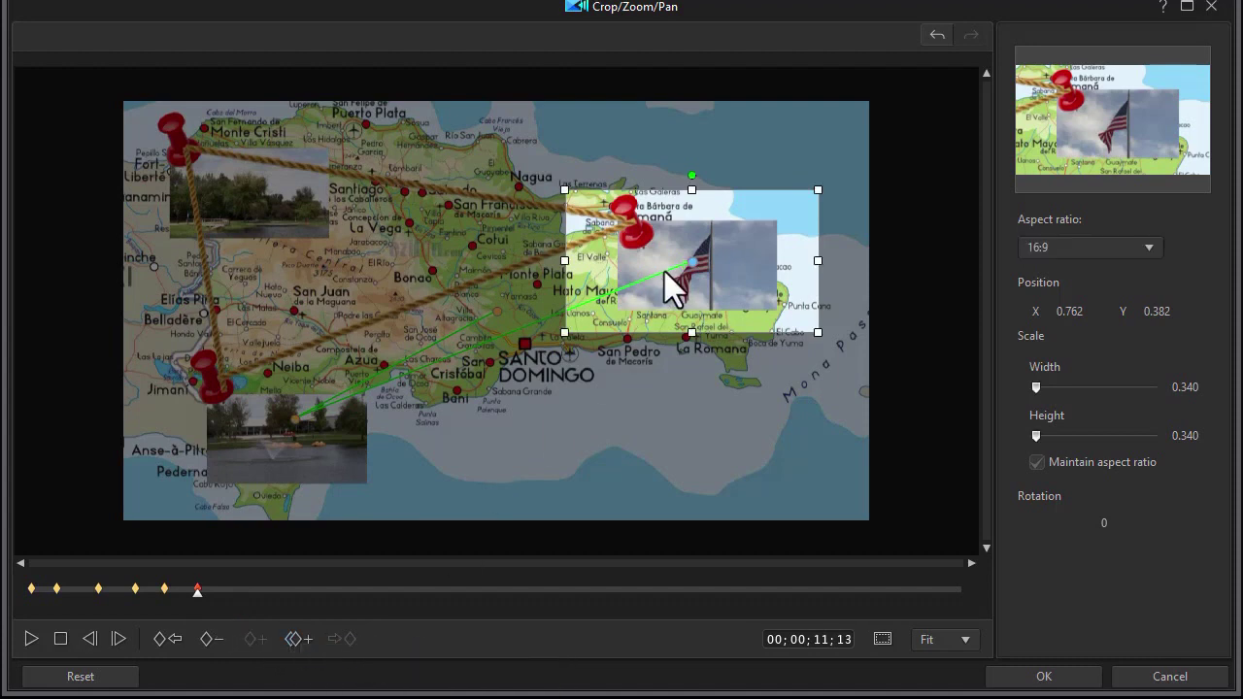
{"action": "key", "text": "ctrl+z"}
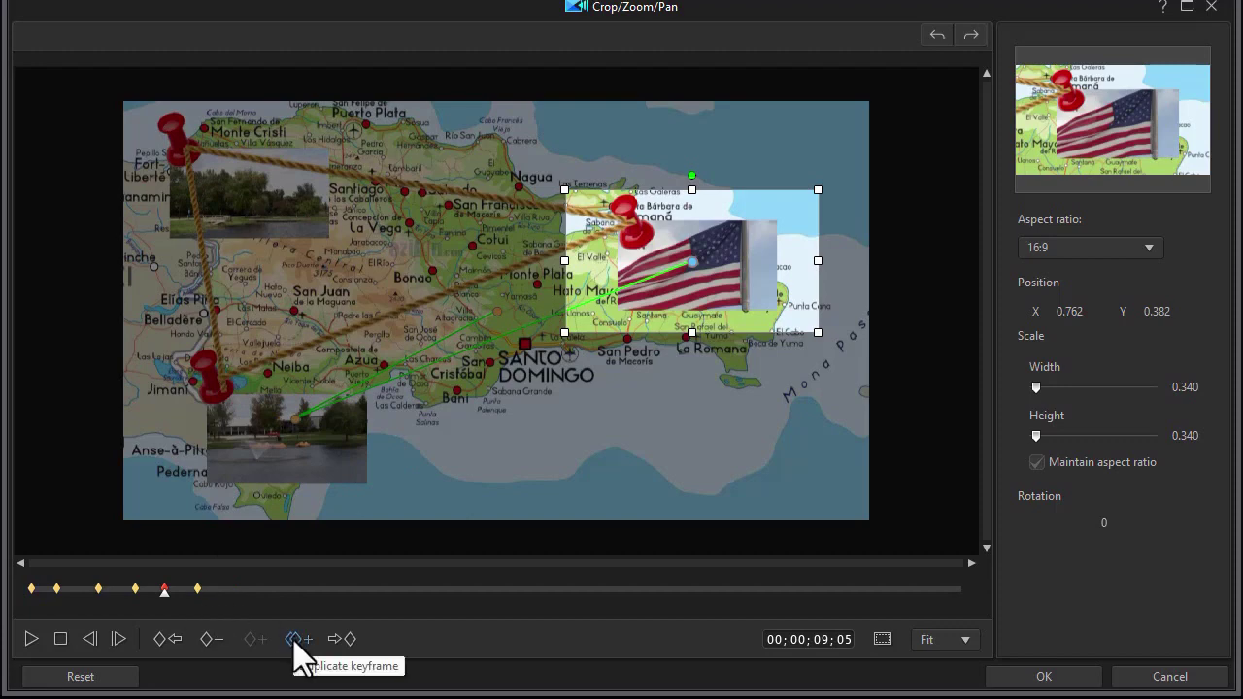
- Pan the 11;13 keyframe onto the top-left lake photo and hold that view at a later keyframe
{"action": "left_click", "coordinate": [197, 588]}
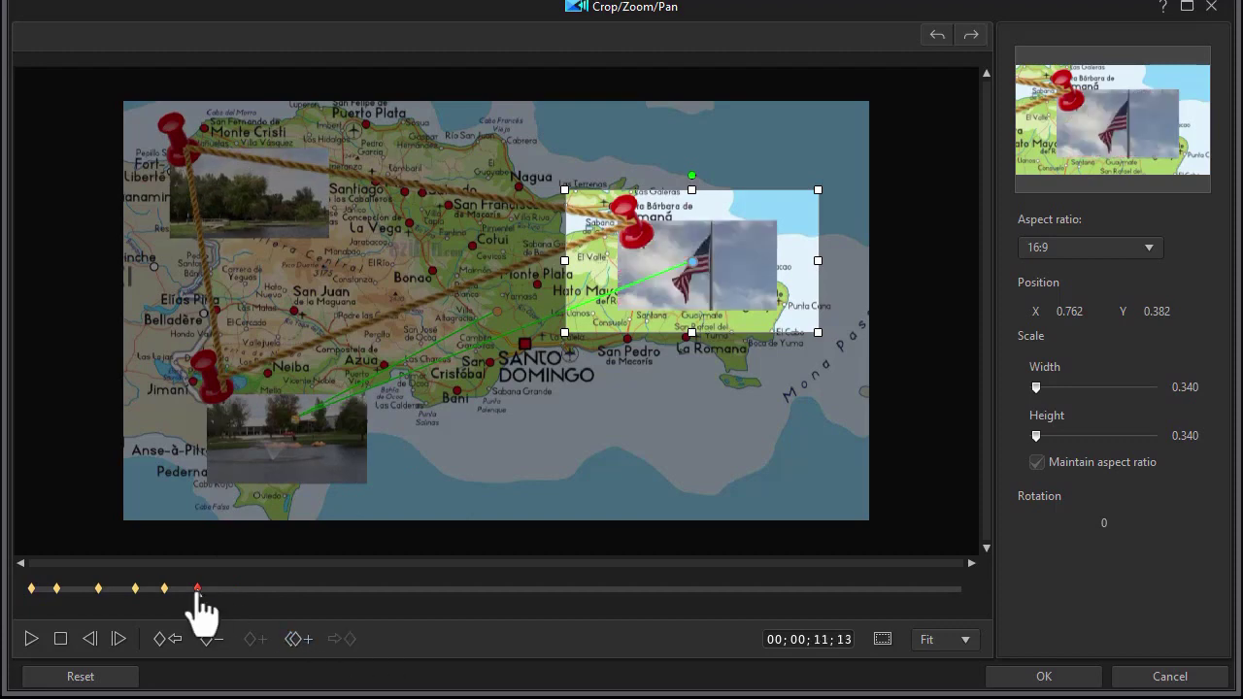
{"action": "left_click_drag", "start_coordinate": [668, 262], "coordinate": [270, 184]}
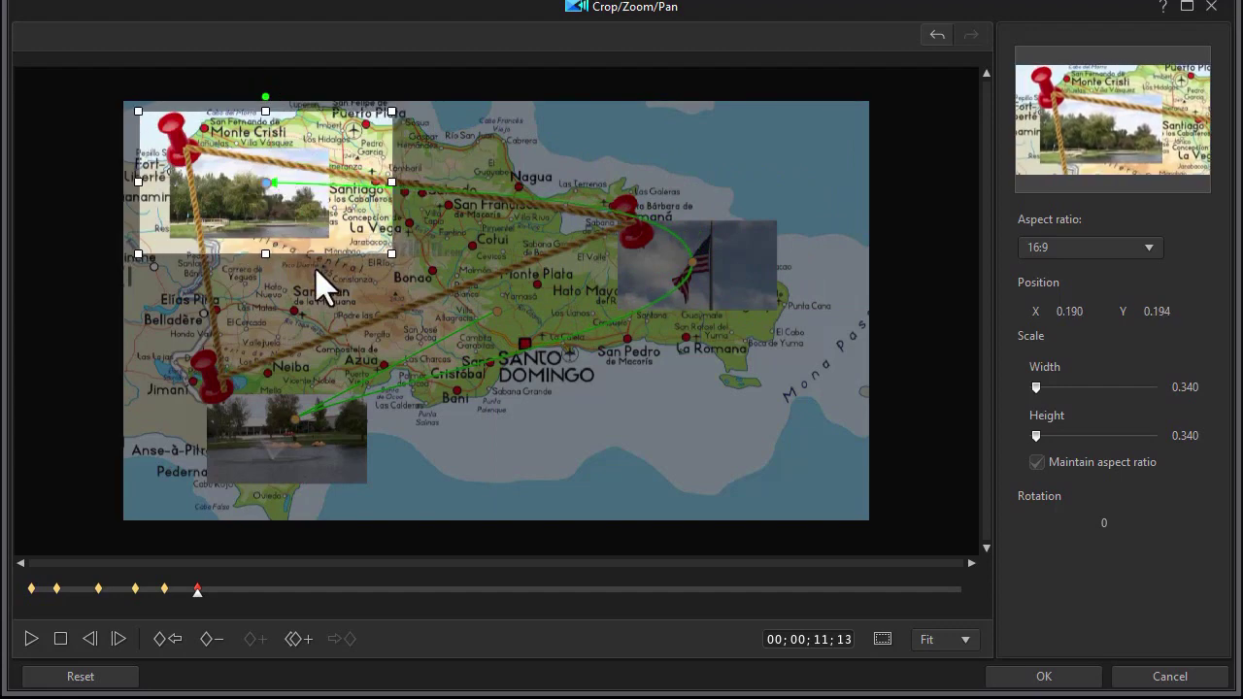
{"action": "left_click", "coordinate": [230, 589]}
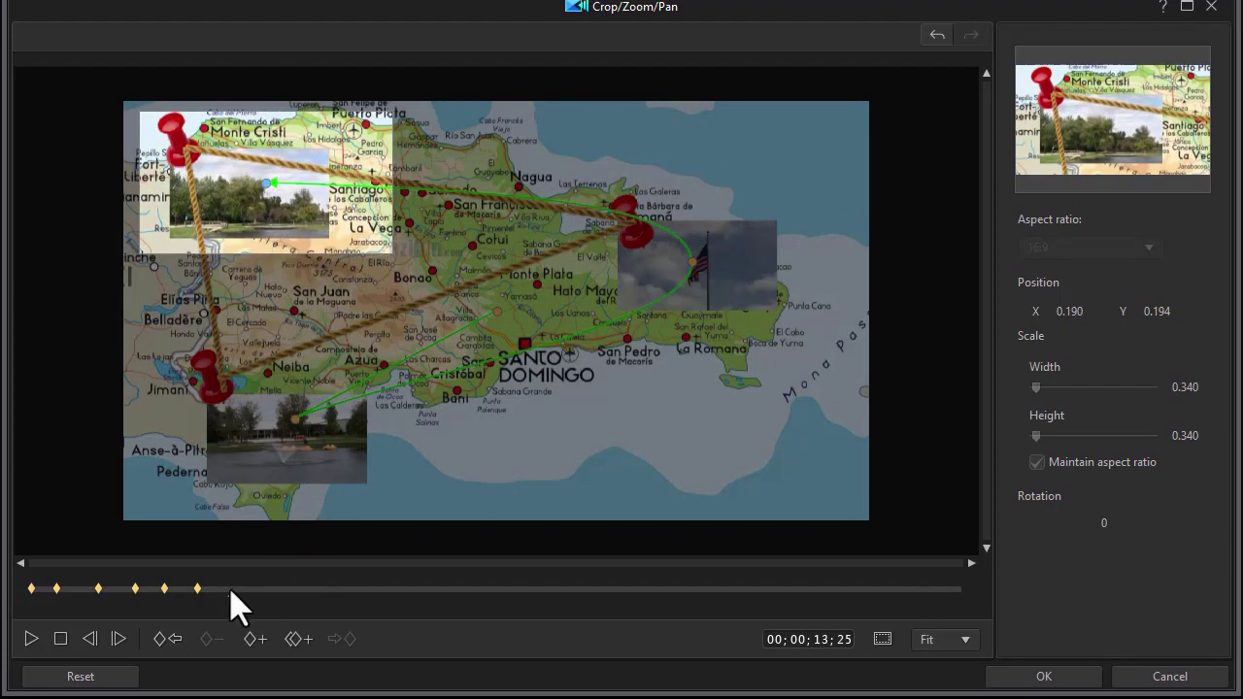
{"action": "left_click", "coordinate": [299, 640]}
{"action": "left_click", "coordinate": [379, 655]}
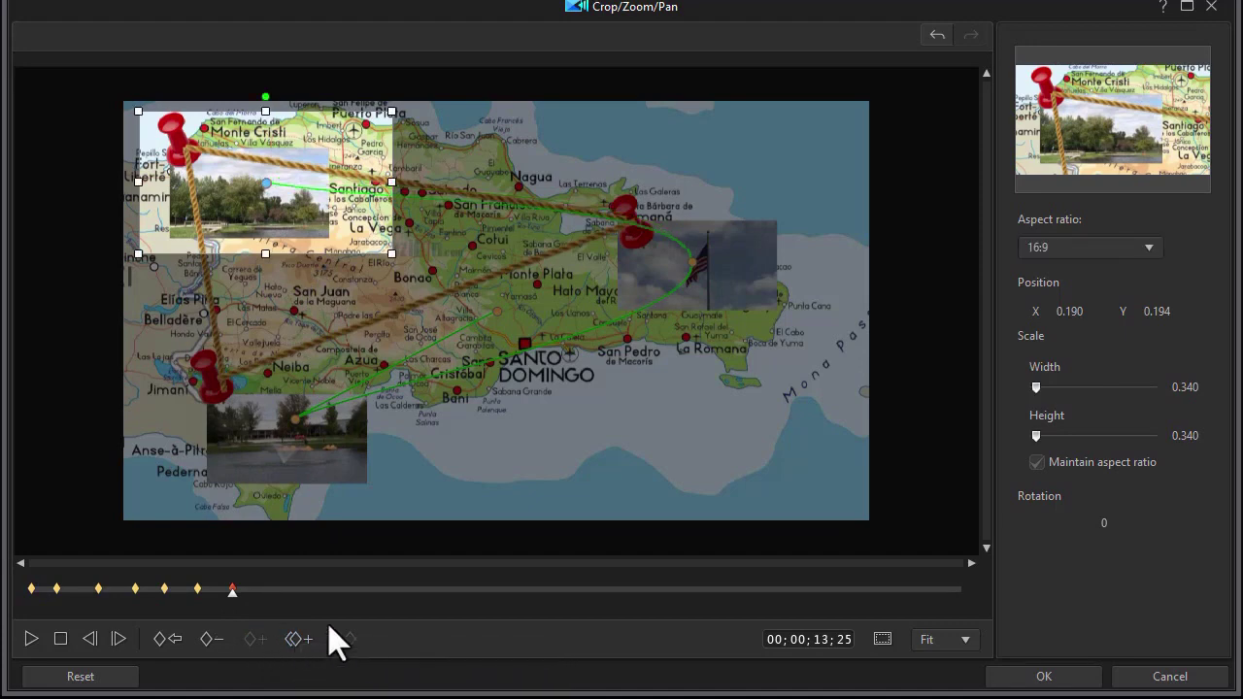
- Add a 16;03 keyframe showing the whole map (X 0.5, Y 0.5, width 1) and apply the animation
{"action": "left_click", "coordinate": [264, 589]}
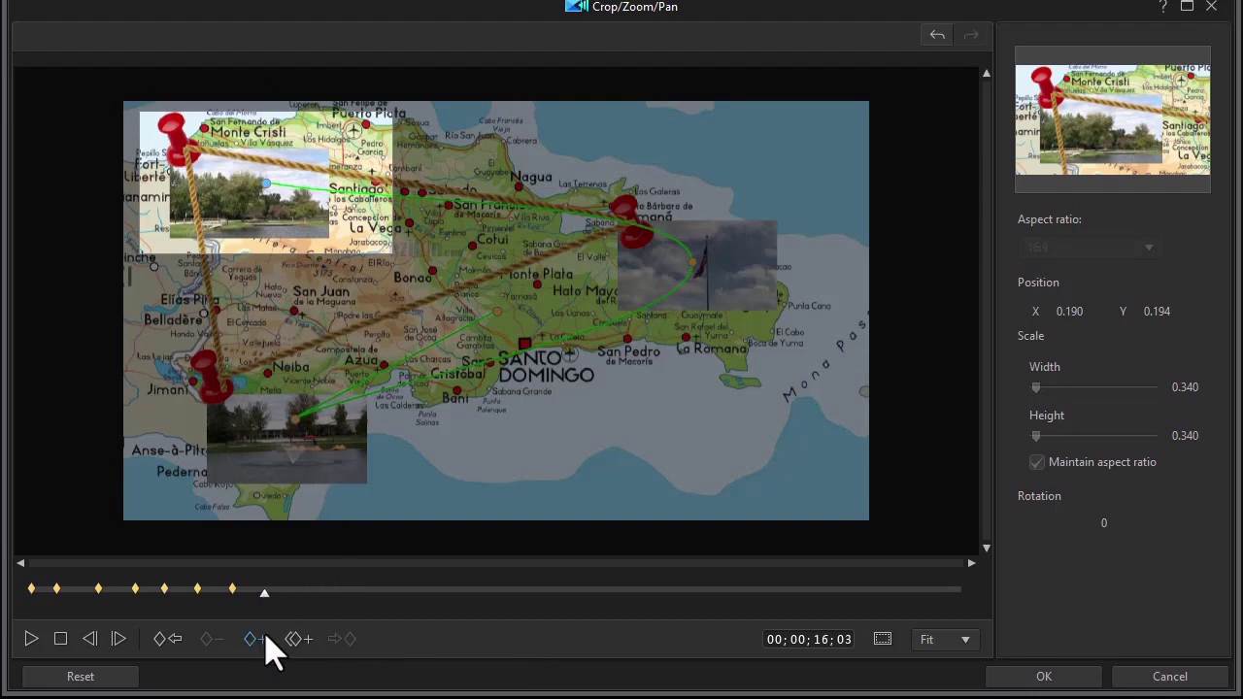
{"action": "left_click", "coordinate": [254, 641]}
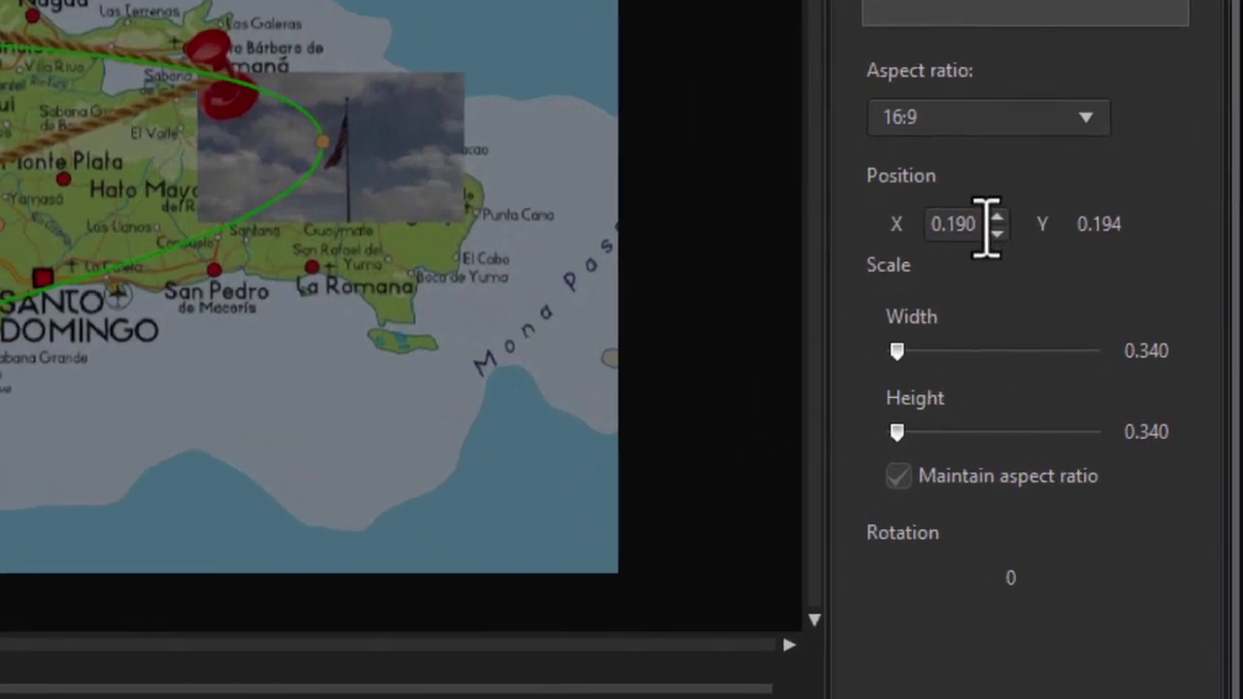
{"action": "left_click_drag", "start_coordinate": [1089, 314], "coordinate": [1068, 317]}
{"action": "type", "text": "5"}
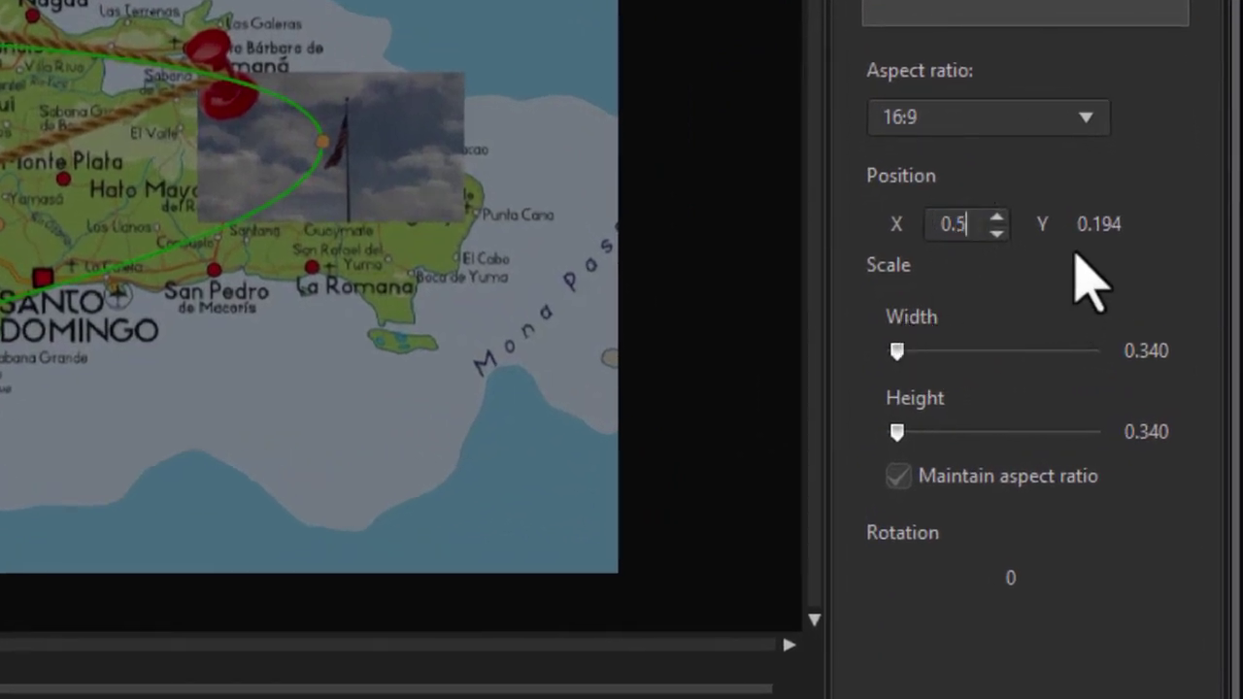
{"action": "left_click", "coordinate": [1132, 225]}
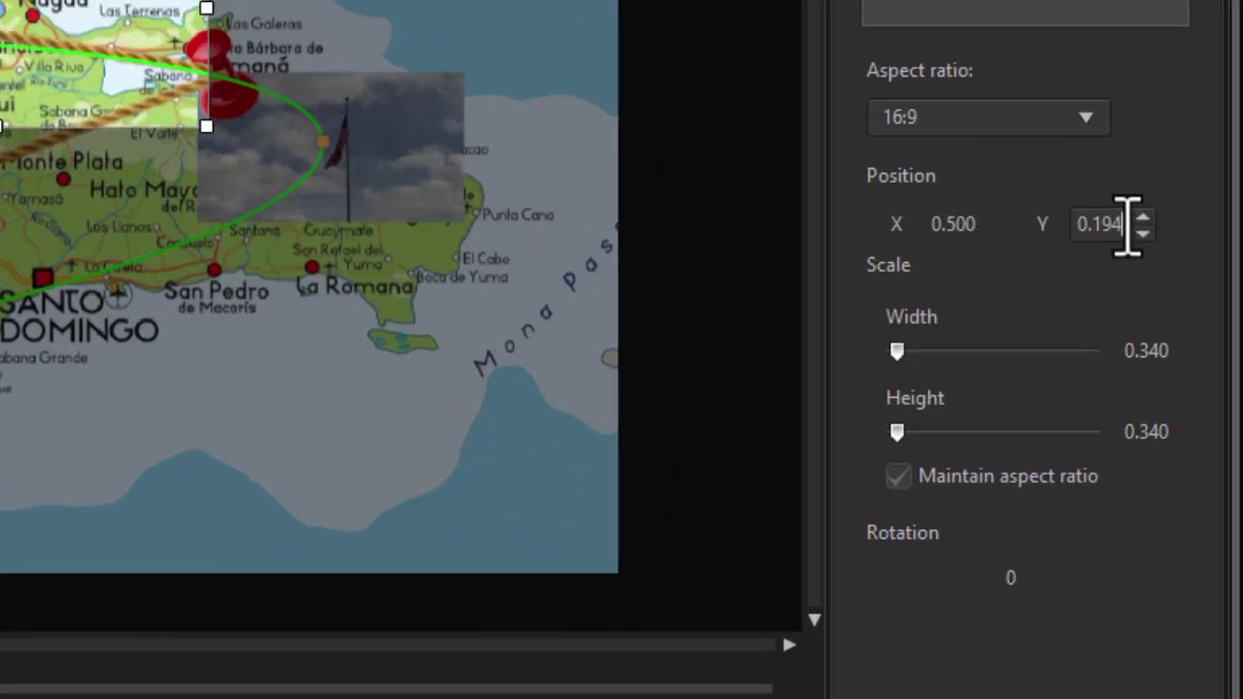
{"action": "left_click_drag", "start_coordinate": [1127, 225], "coordinate": [1098, 226]}
{"action": "type", "text": "5"}
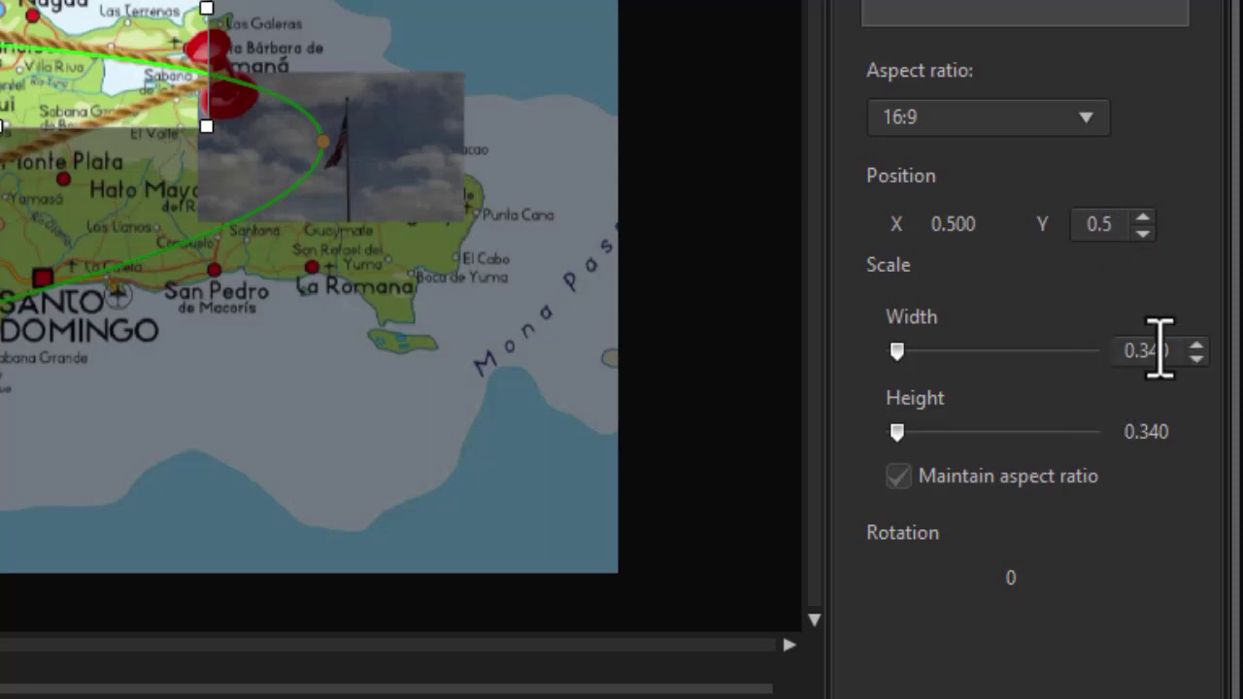
{"action": "left_click", "coordinate": [1160, 349]}
{"action": "left_click_drag", "start_coordinate": [1182, 350], "coordinate": [1123, 351]}
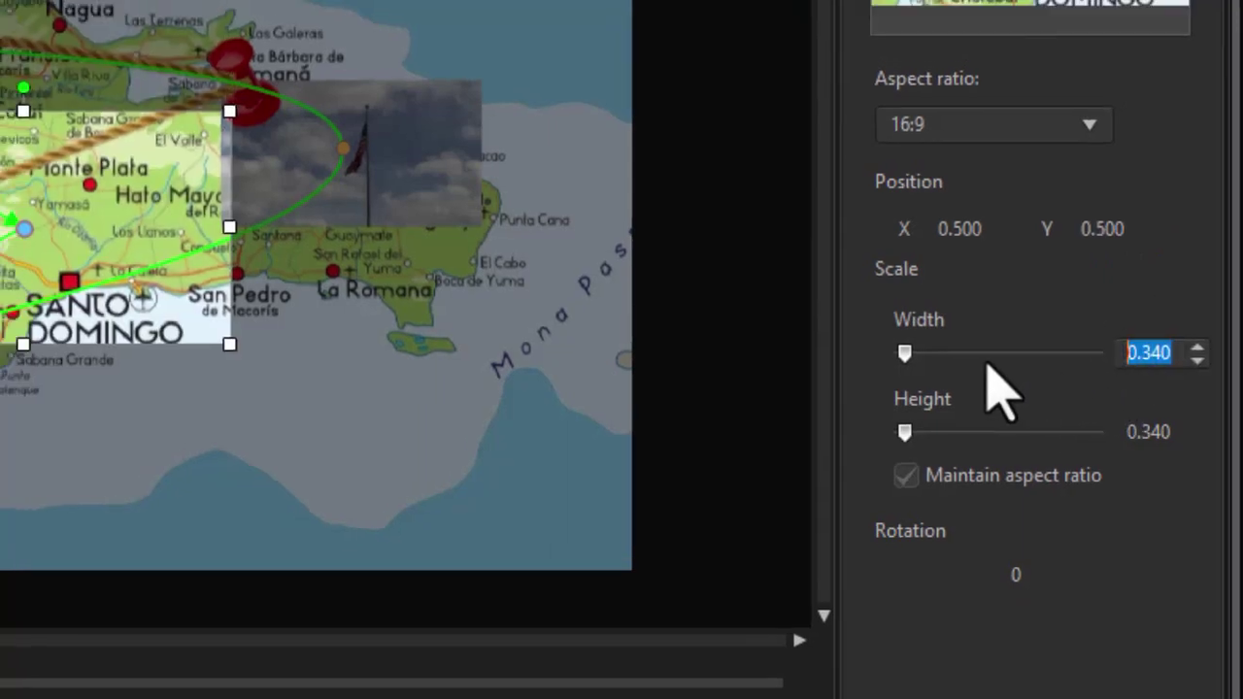
{"action": "type", "text": "1"}
{"action": "key", "text": "Return"}
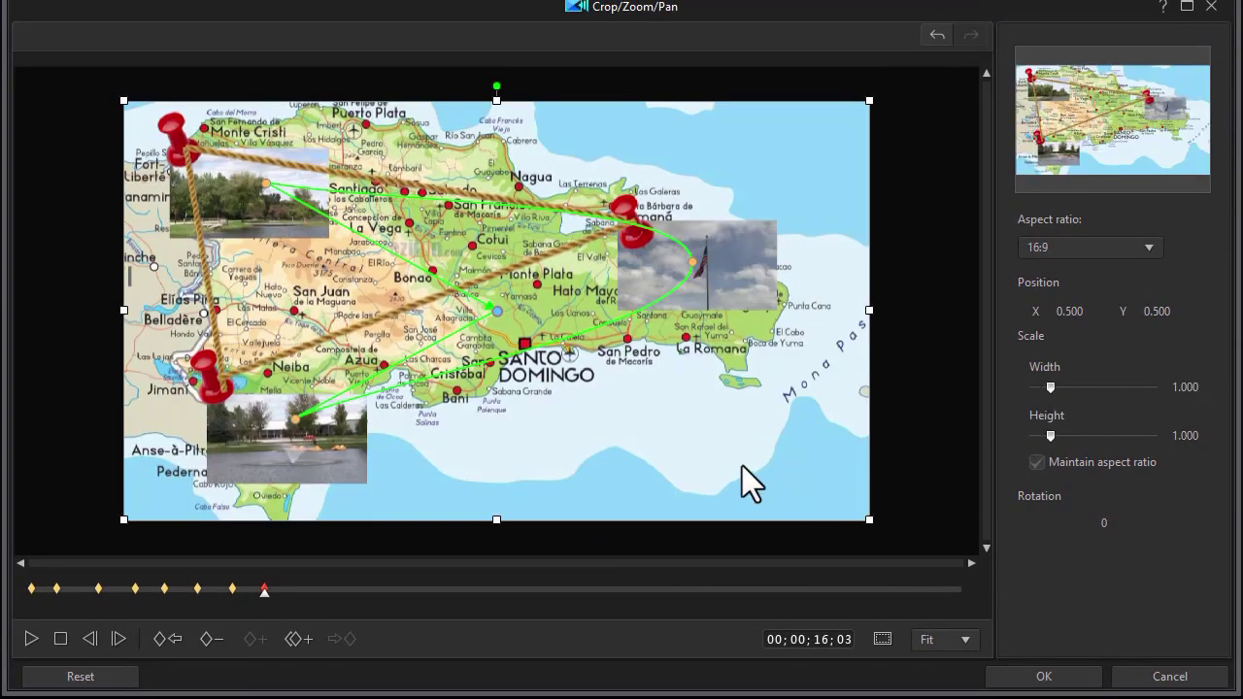
{"action": "left_click", "coordinate": [1035, 677]}
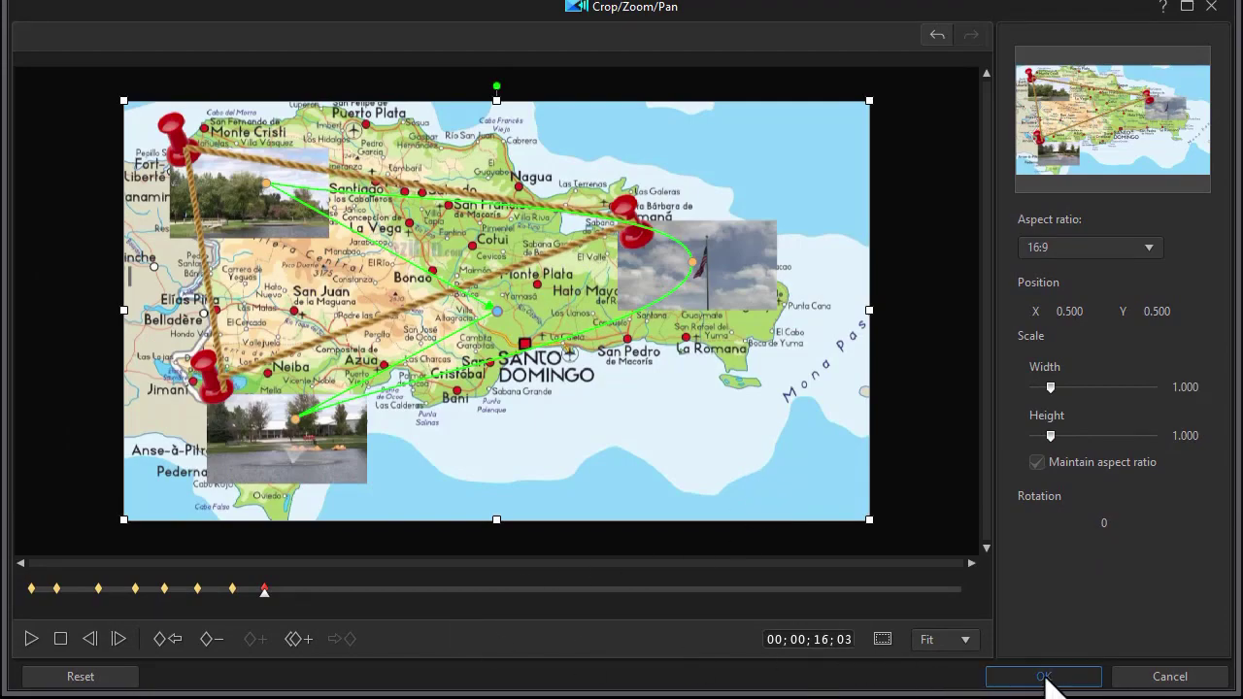
{"action": "left_click", "coordinate": [411, 468]}
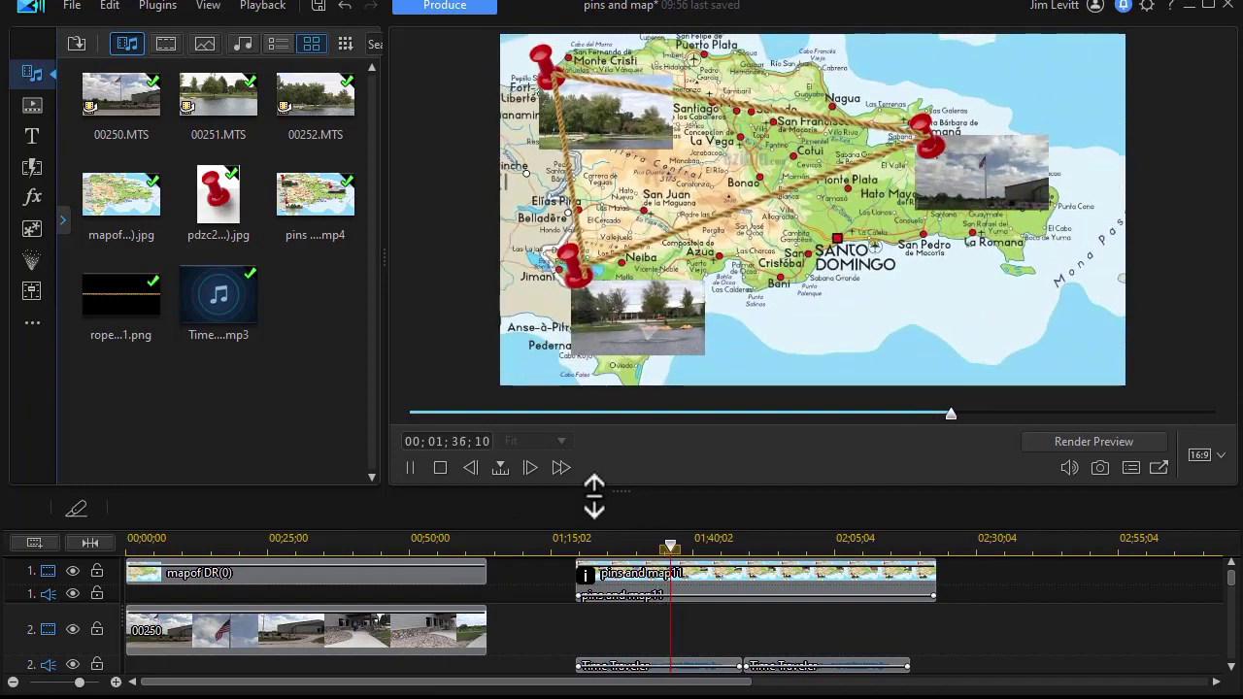
- Stop playback and select the pins and map11 clip on the timeline
{"action": "left_click", "coordinate": [735, 585]}
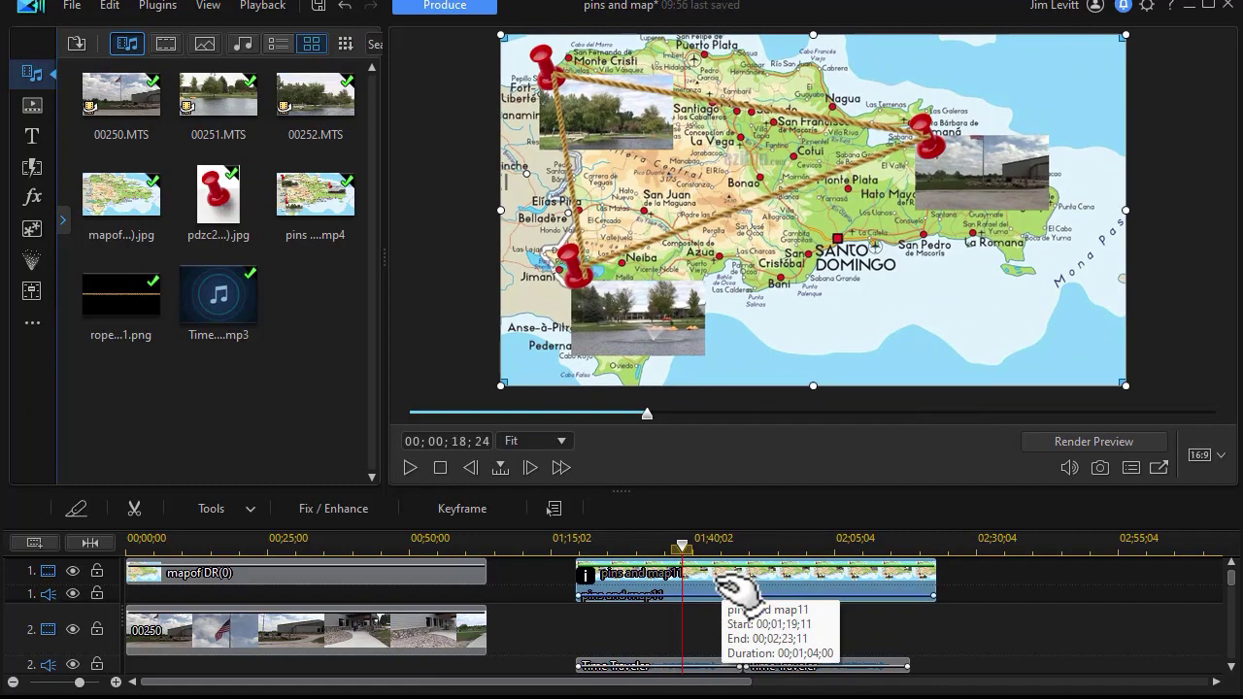
- Reopen Crop/Zoom/Pan and add a hold keyframe just after the fourth keyframe on the pond view
{"action": "left_click", "coordinate": [238, 509]}
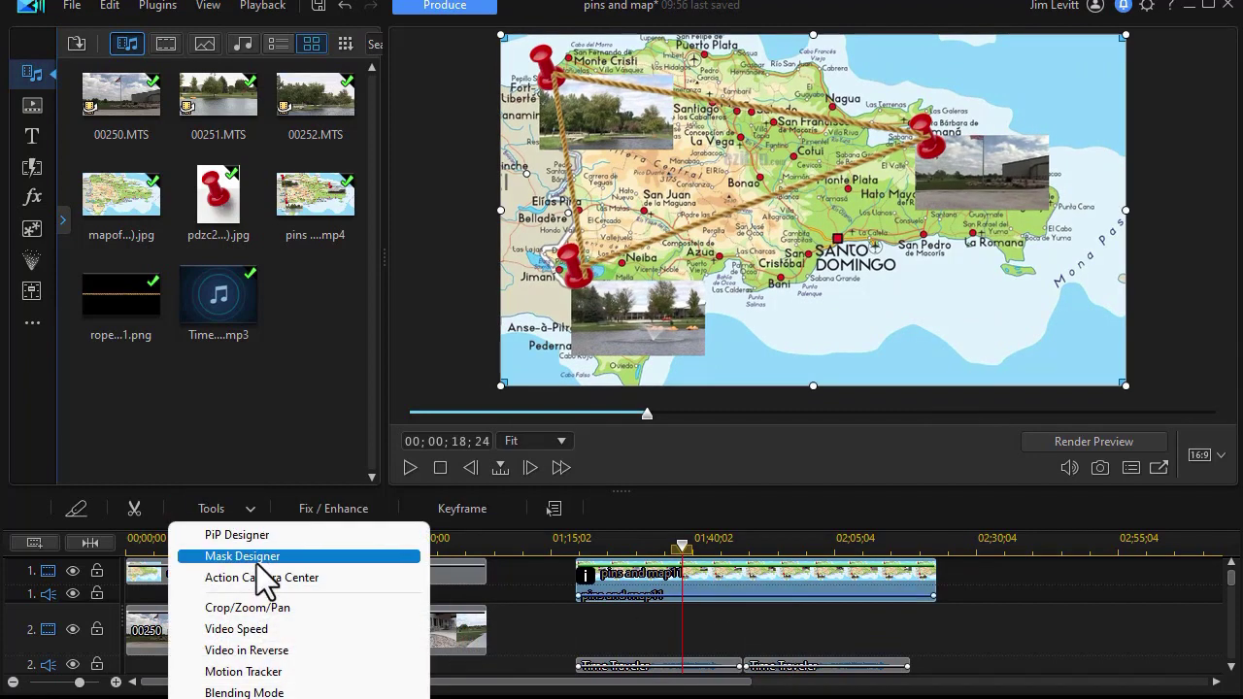
{"action": "left_click", "coordinate": [262, 609]}
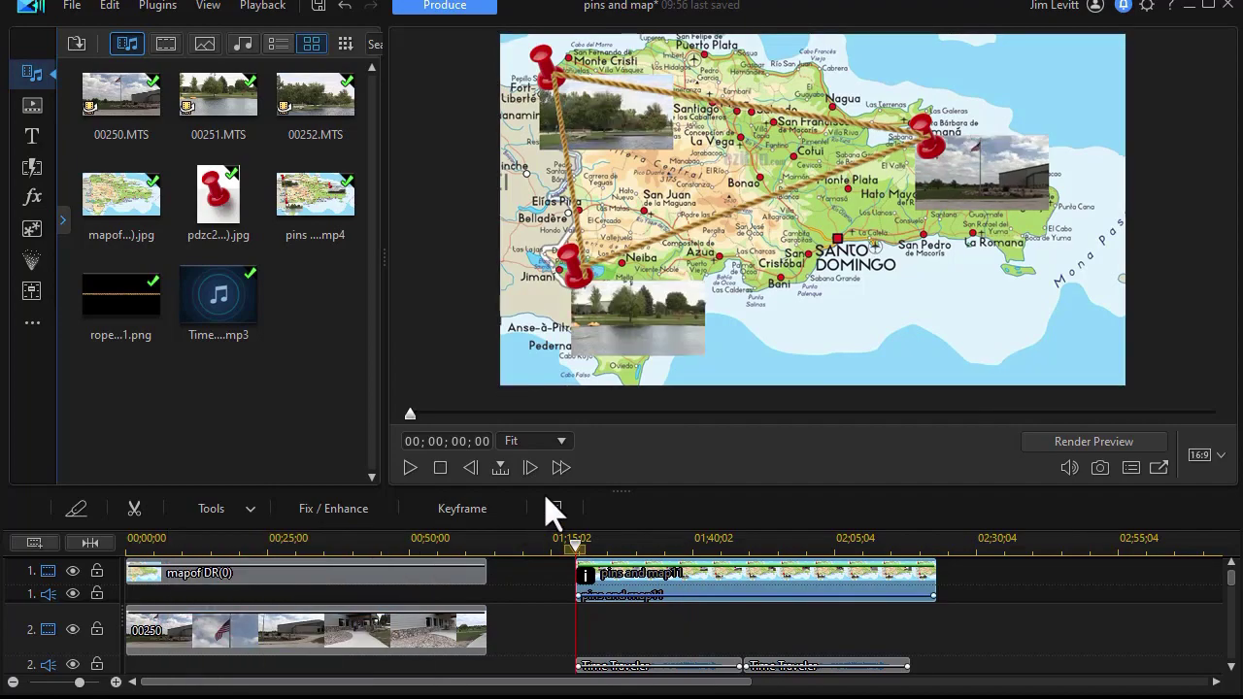
{"action": "left_click", "coordinate": [180, 578]}
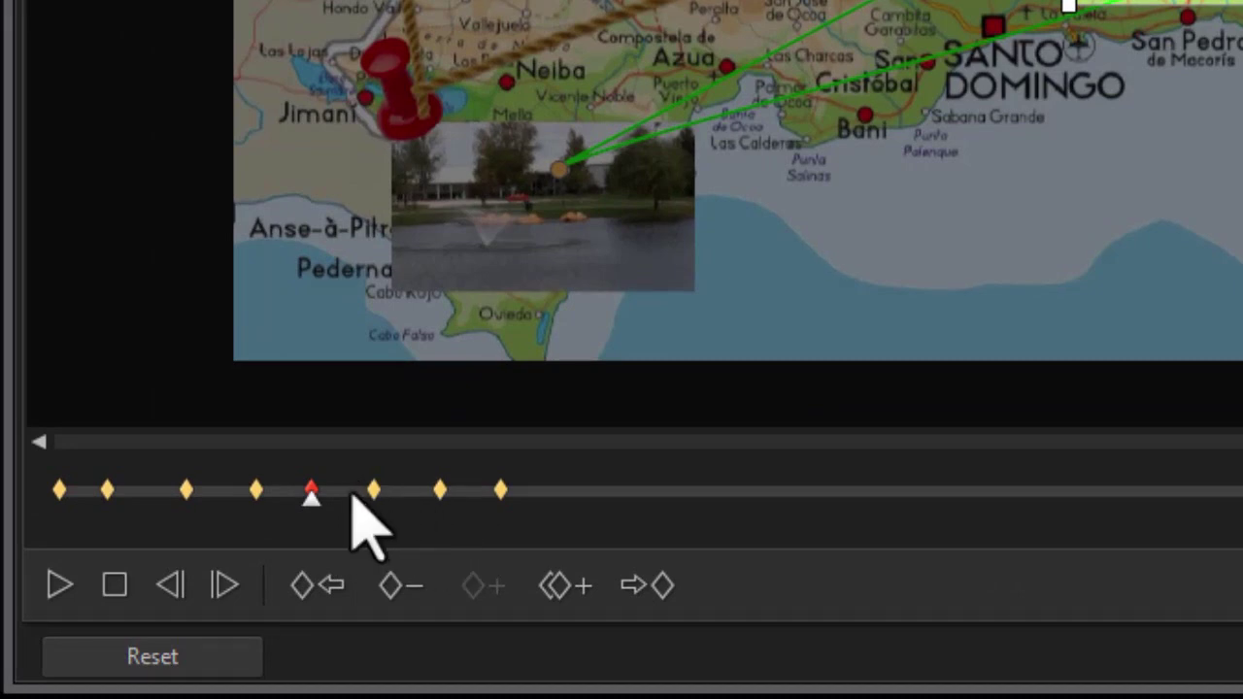
{"action": "left_click", "coordinate": [353, 497]}
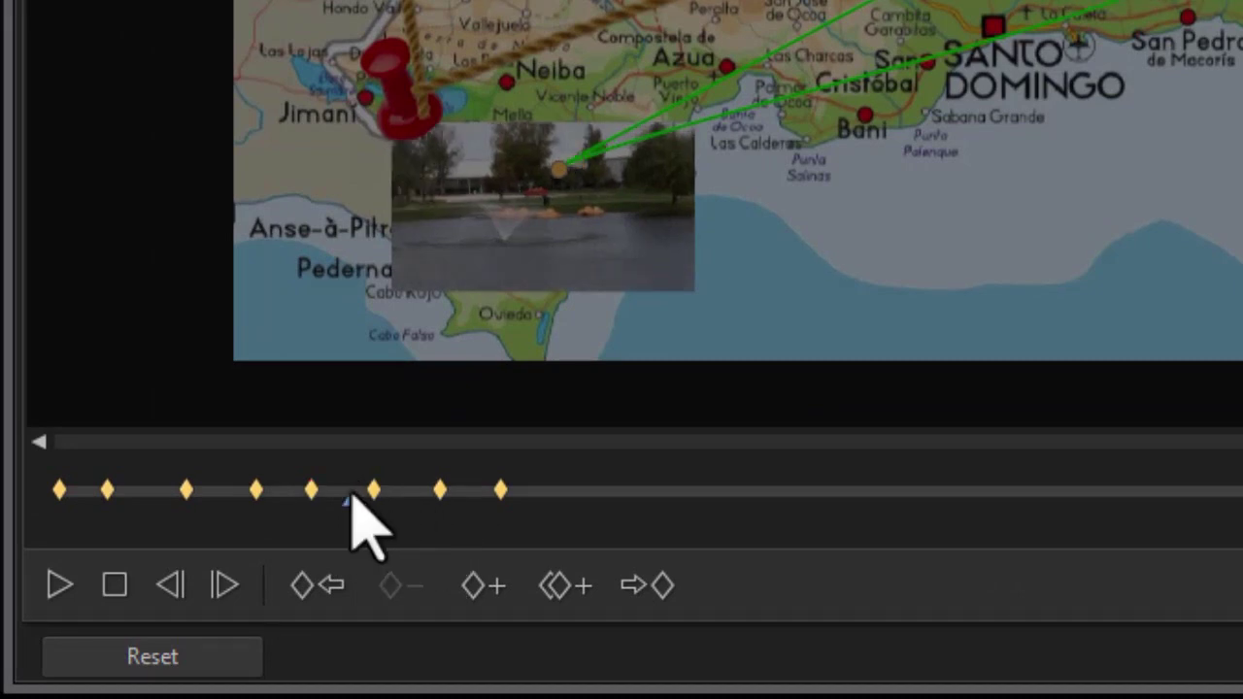
{"action": "left_click", "coordinate": [568, 588]}
{"action": "left_click", "coordinate": [641, 609]}
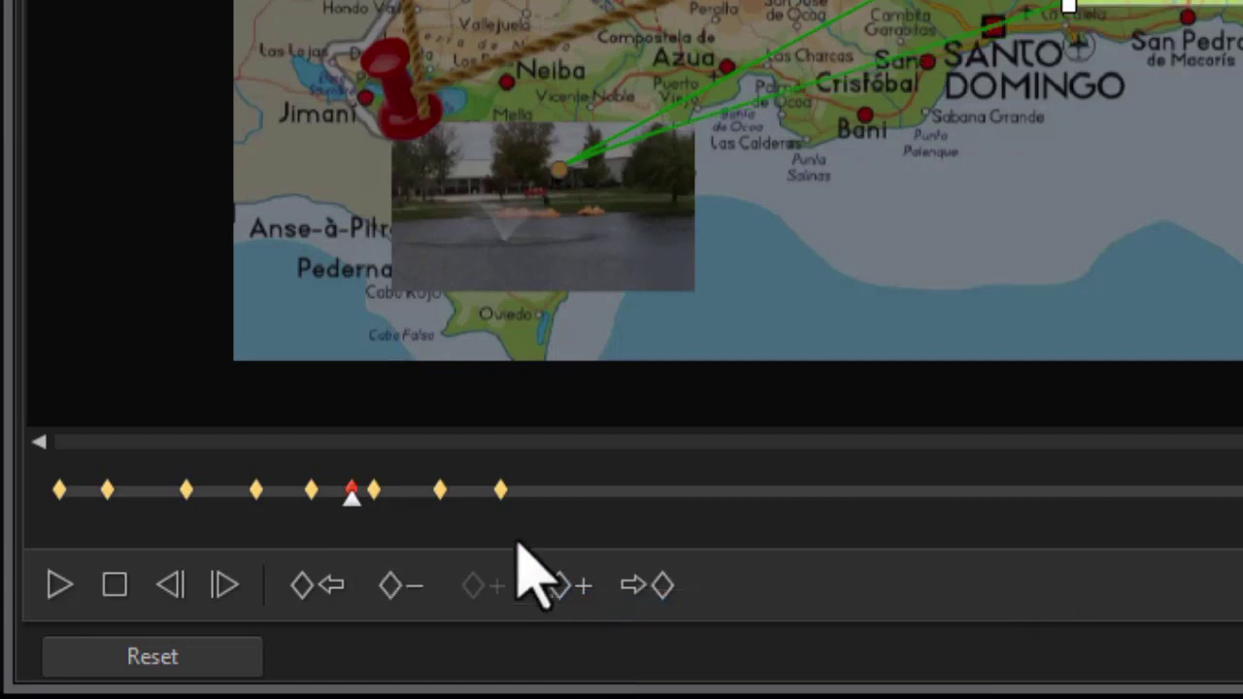
- Drag the later keyframes further along the timeline to retime the ending
{"action": "left_click_drag", "start_coordinate": [500, 491], "coordinate": [555, 494]}
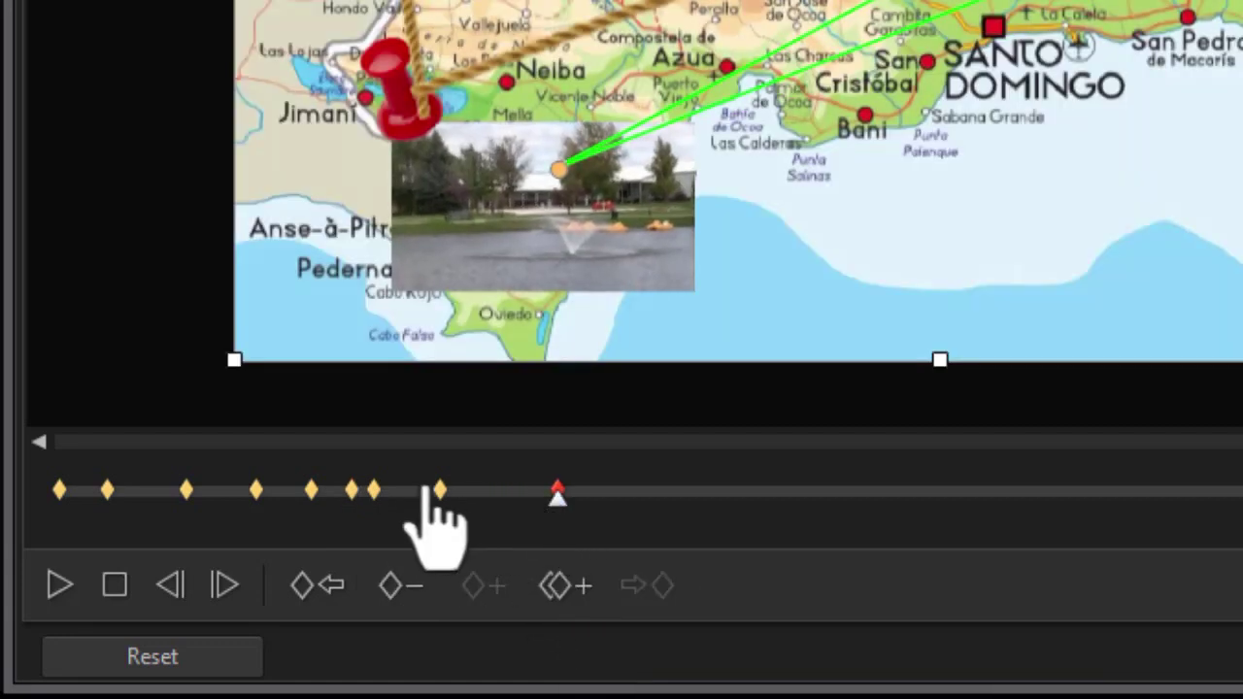
{"action": "left_click_drag", "start_coordinate": [440, 492], "coordinate": [480, 493]}
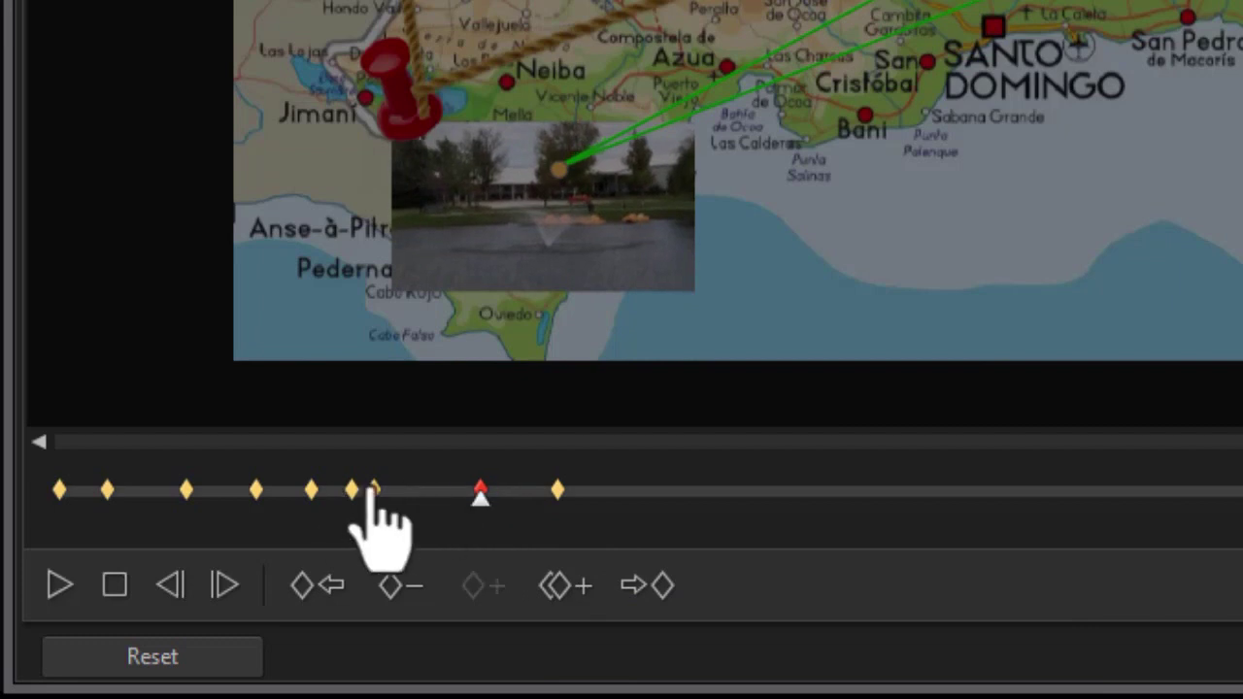
{"action": "mouse_move", "coordinate": [375, 491]}
{"action": "left_mouse_down"}
{"action": "mouse_move", "coordinate": [421, 493]}
{"action": "mouse_move", "coordinate": [359, 493]}
{"action": "left_mouse_up"}
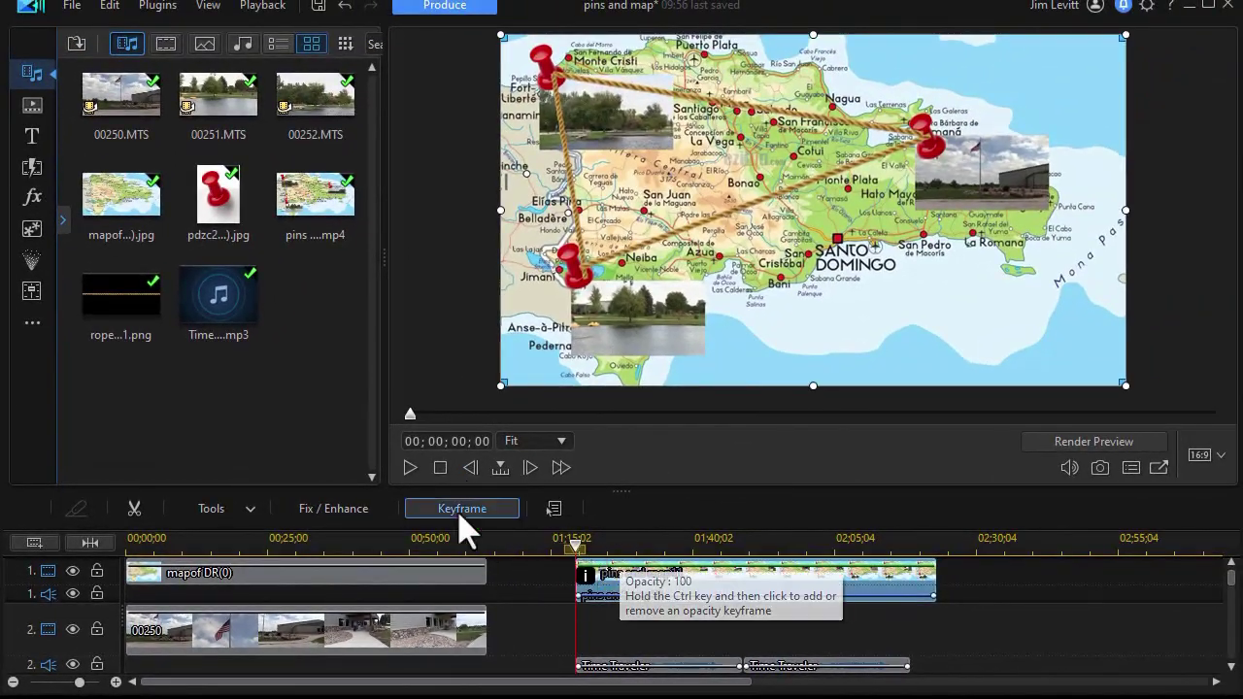
{"action": "left_click", "coordinate": [410, 469]}
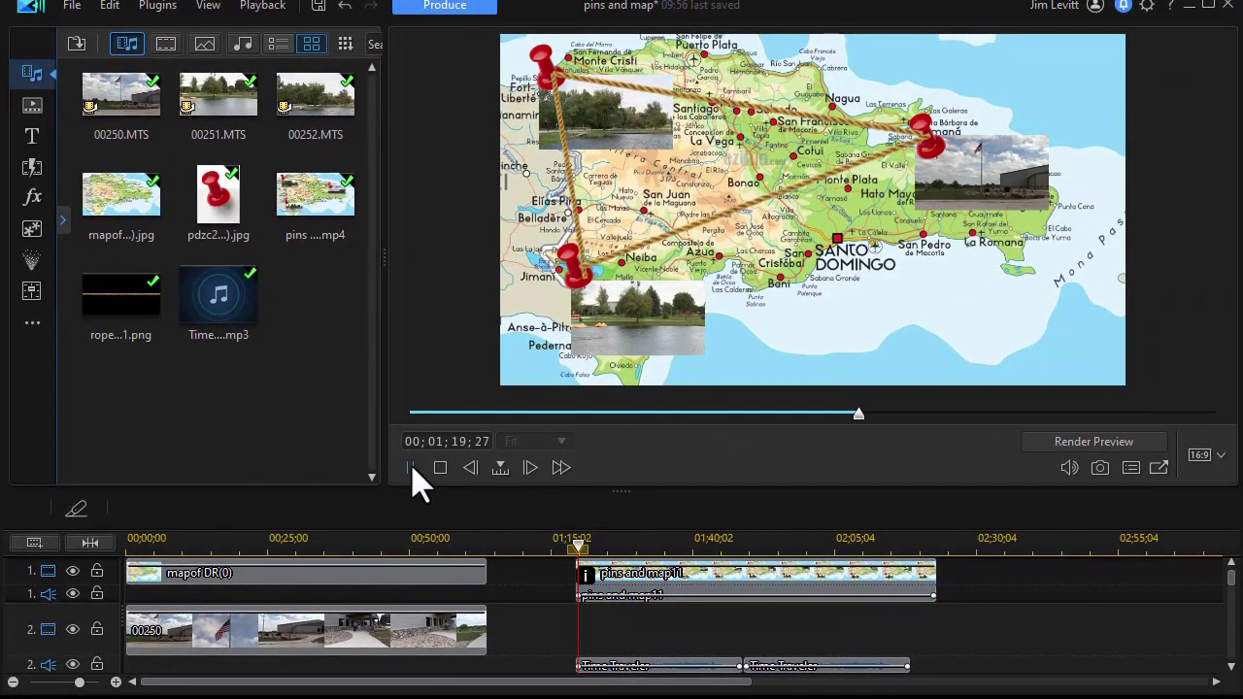